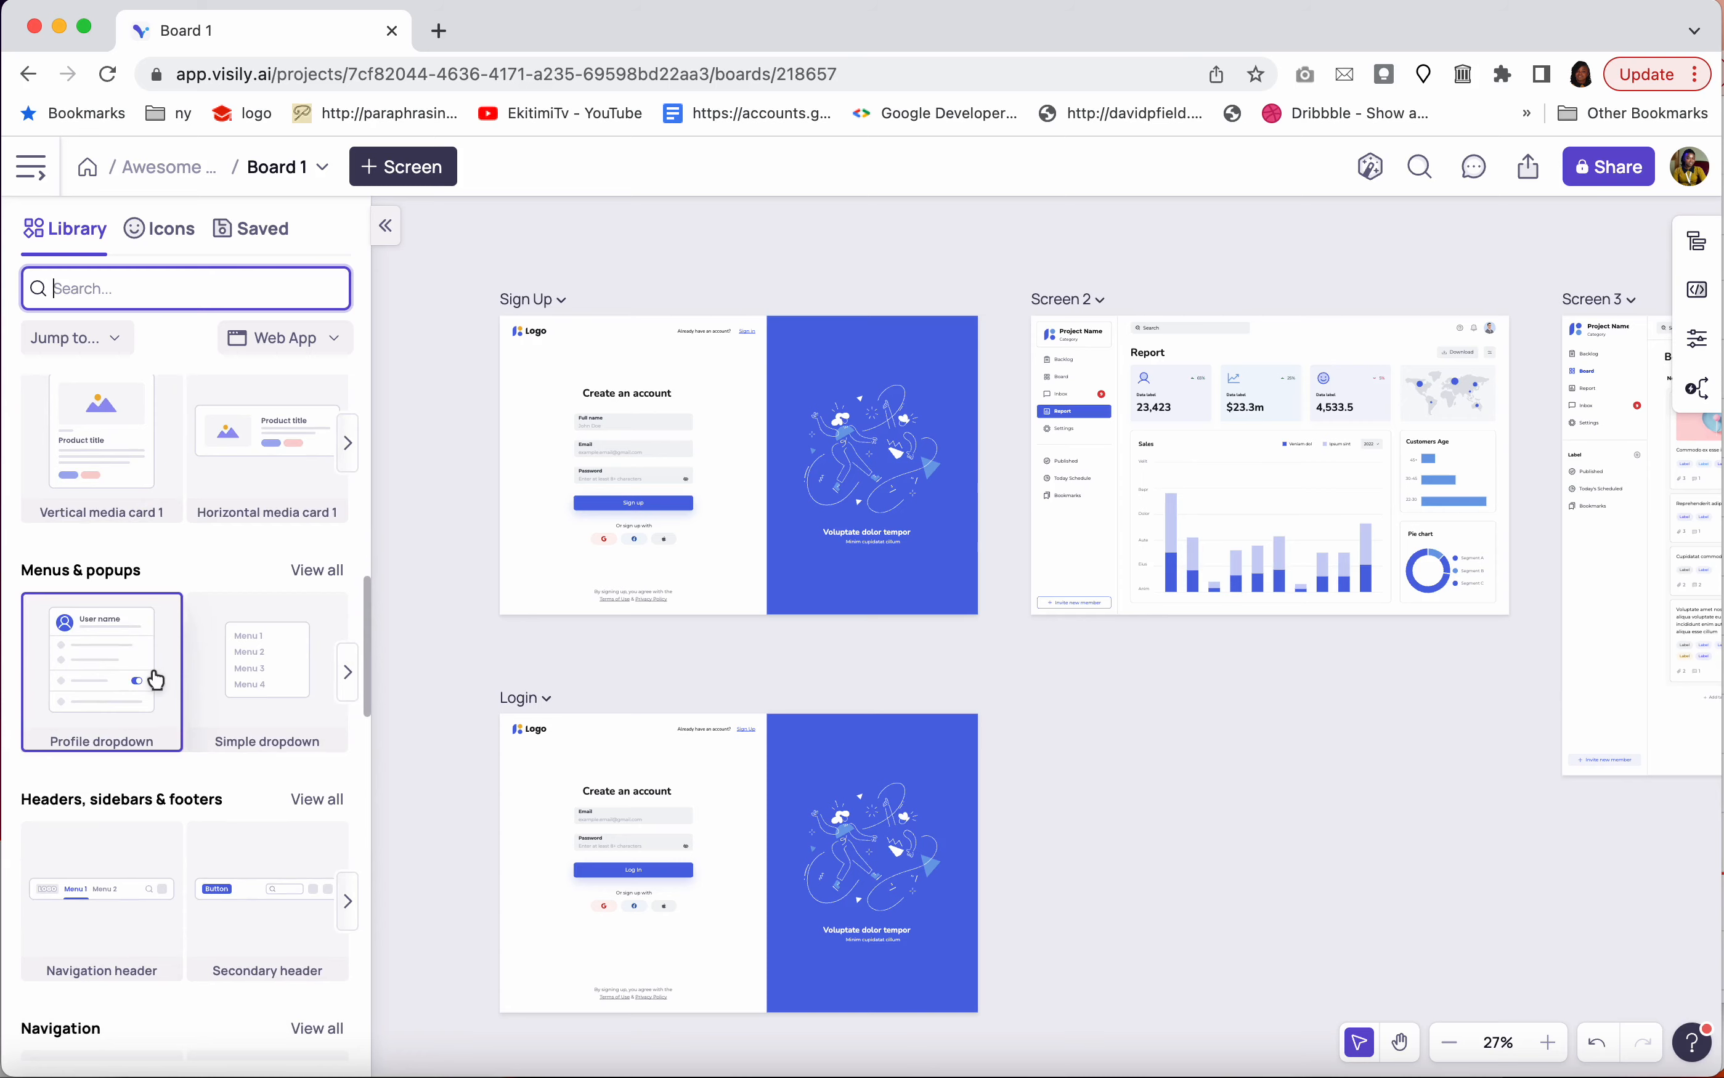
Browse the Phosphor icon collection through its categories, including Games, Health & wellness, Maps & travel and Weather
click(166, 246)
scroll(212, 504, down, 20)
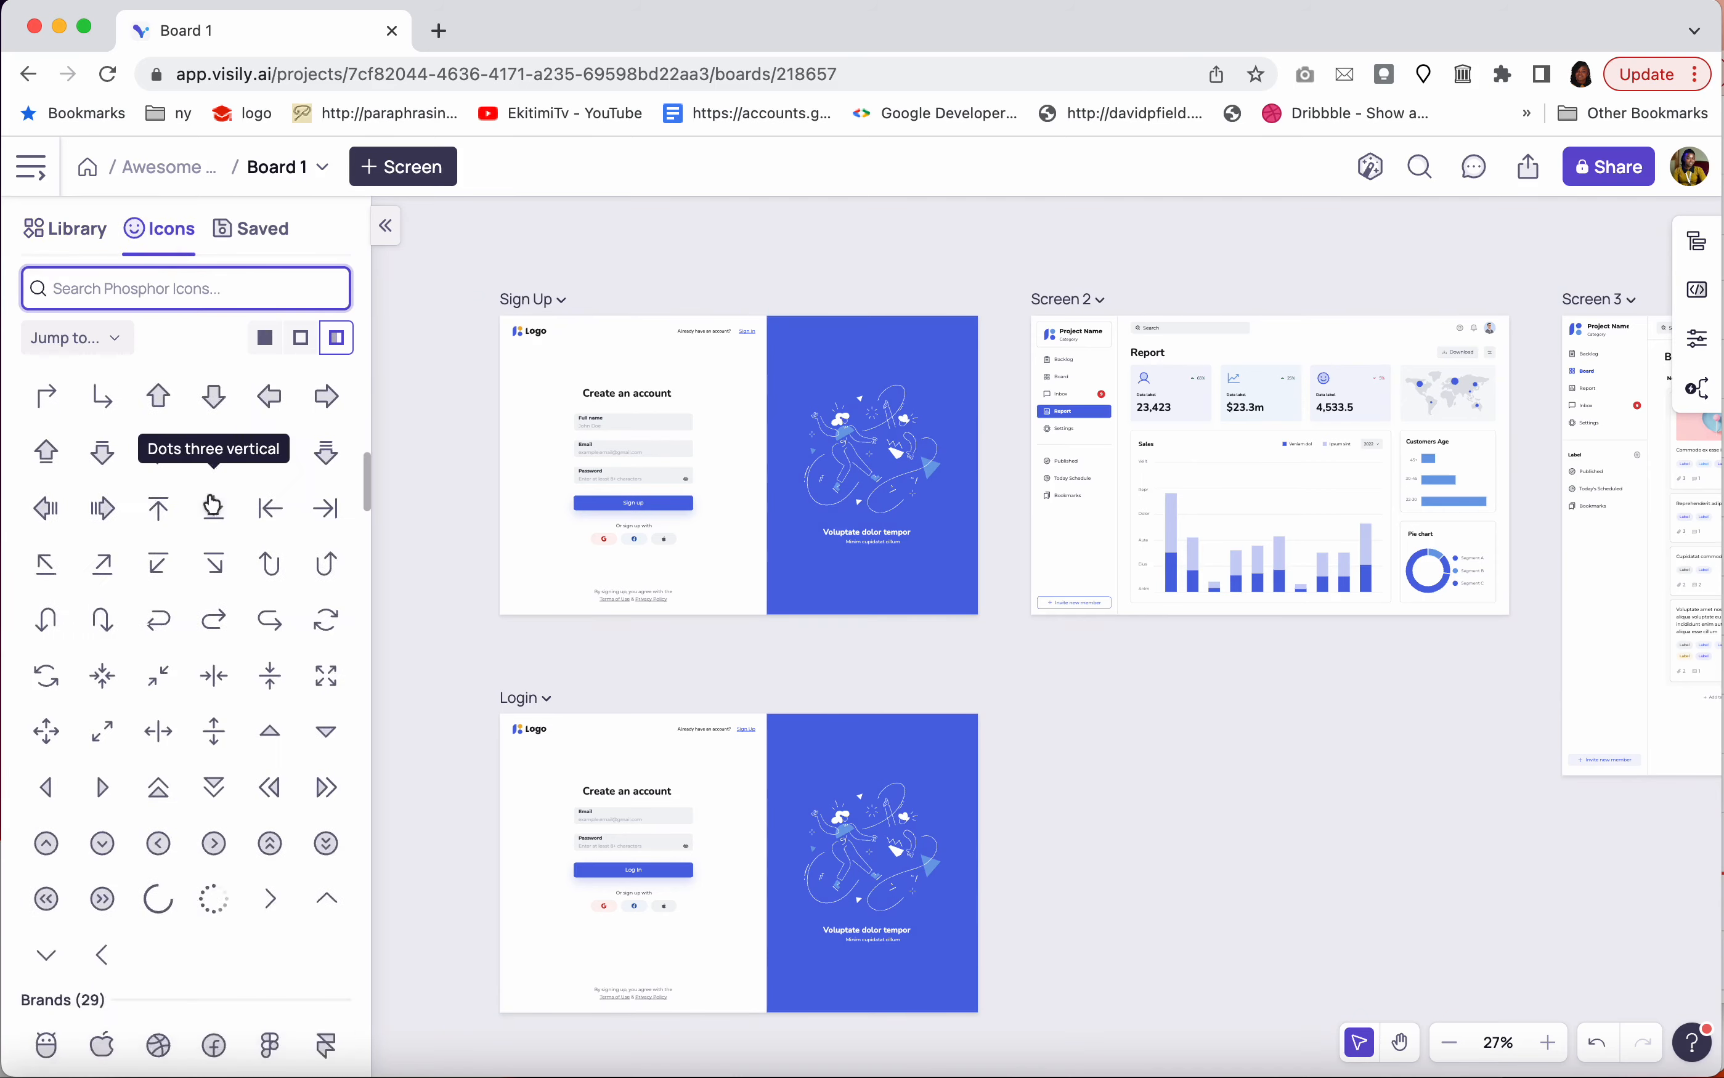
scroll(211, 504, down, 20)
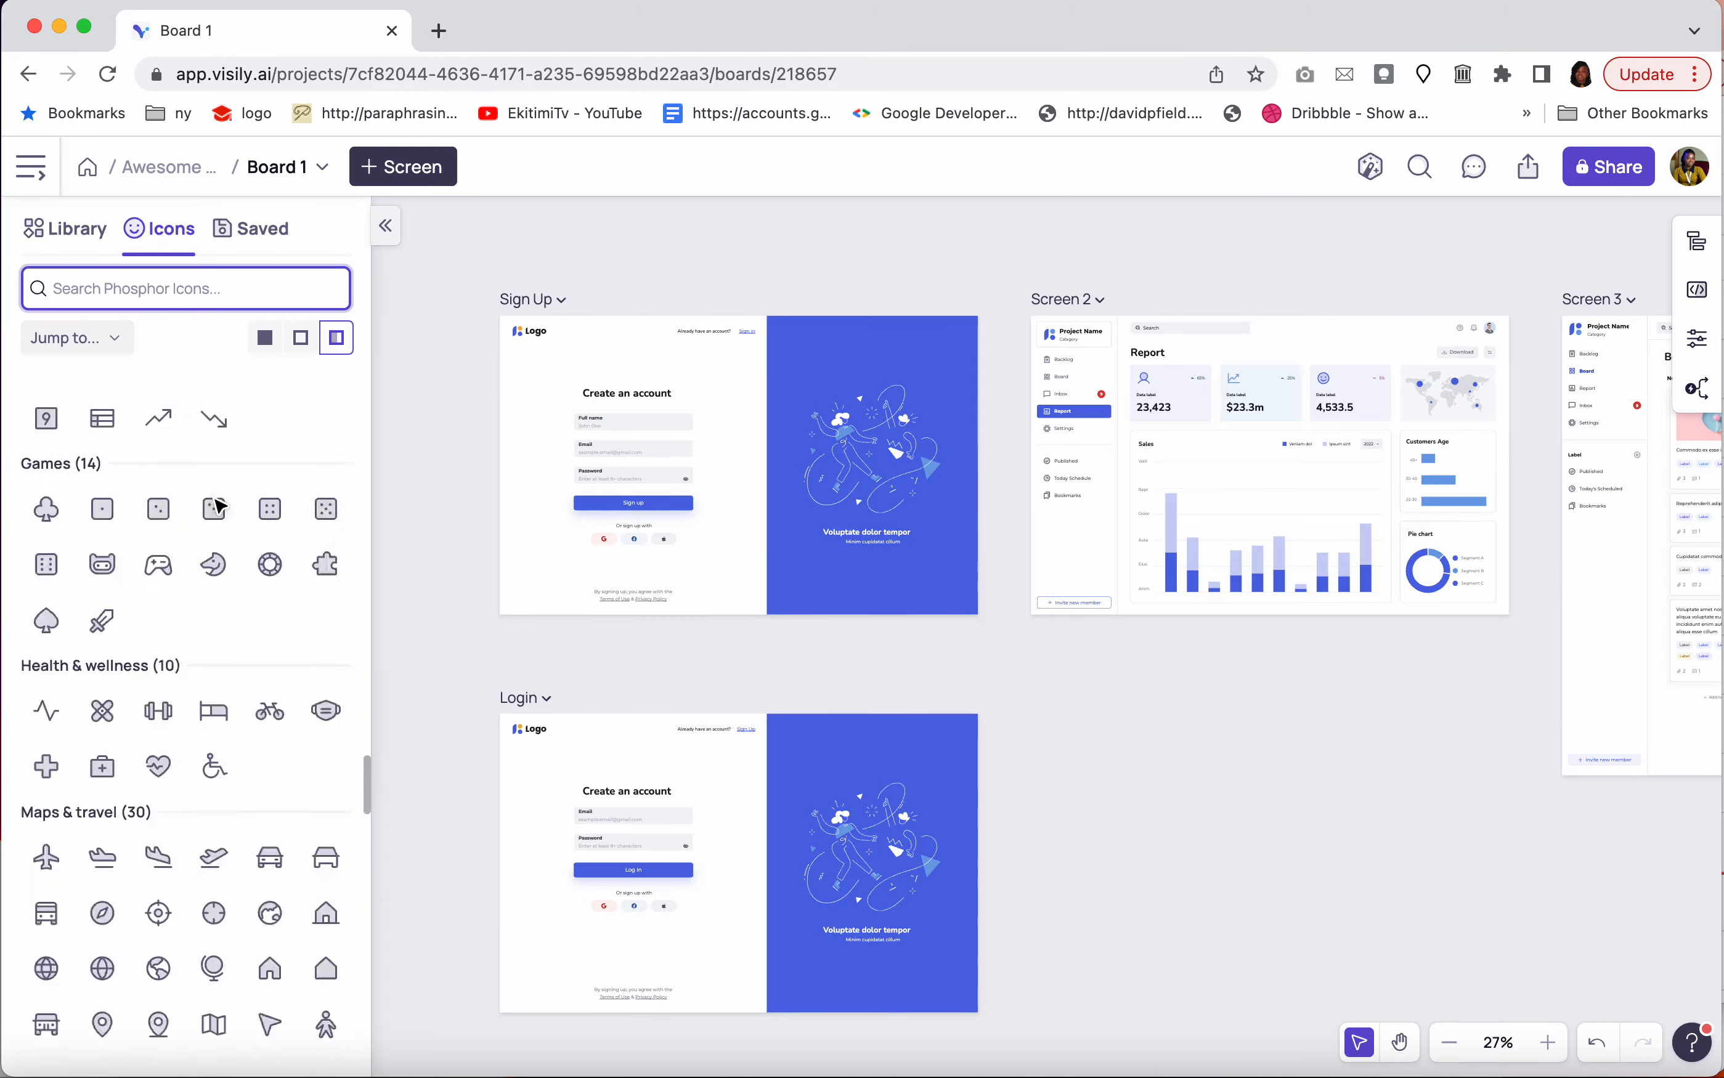
scroll(212, 504, down, 5)
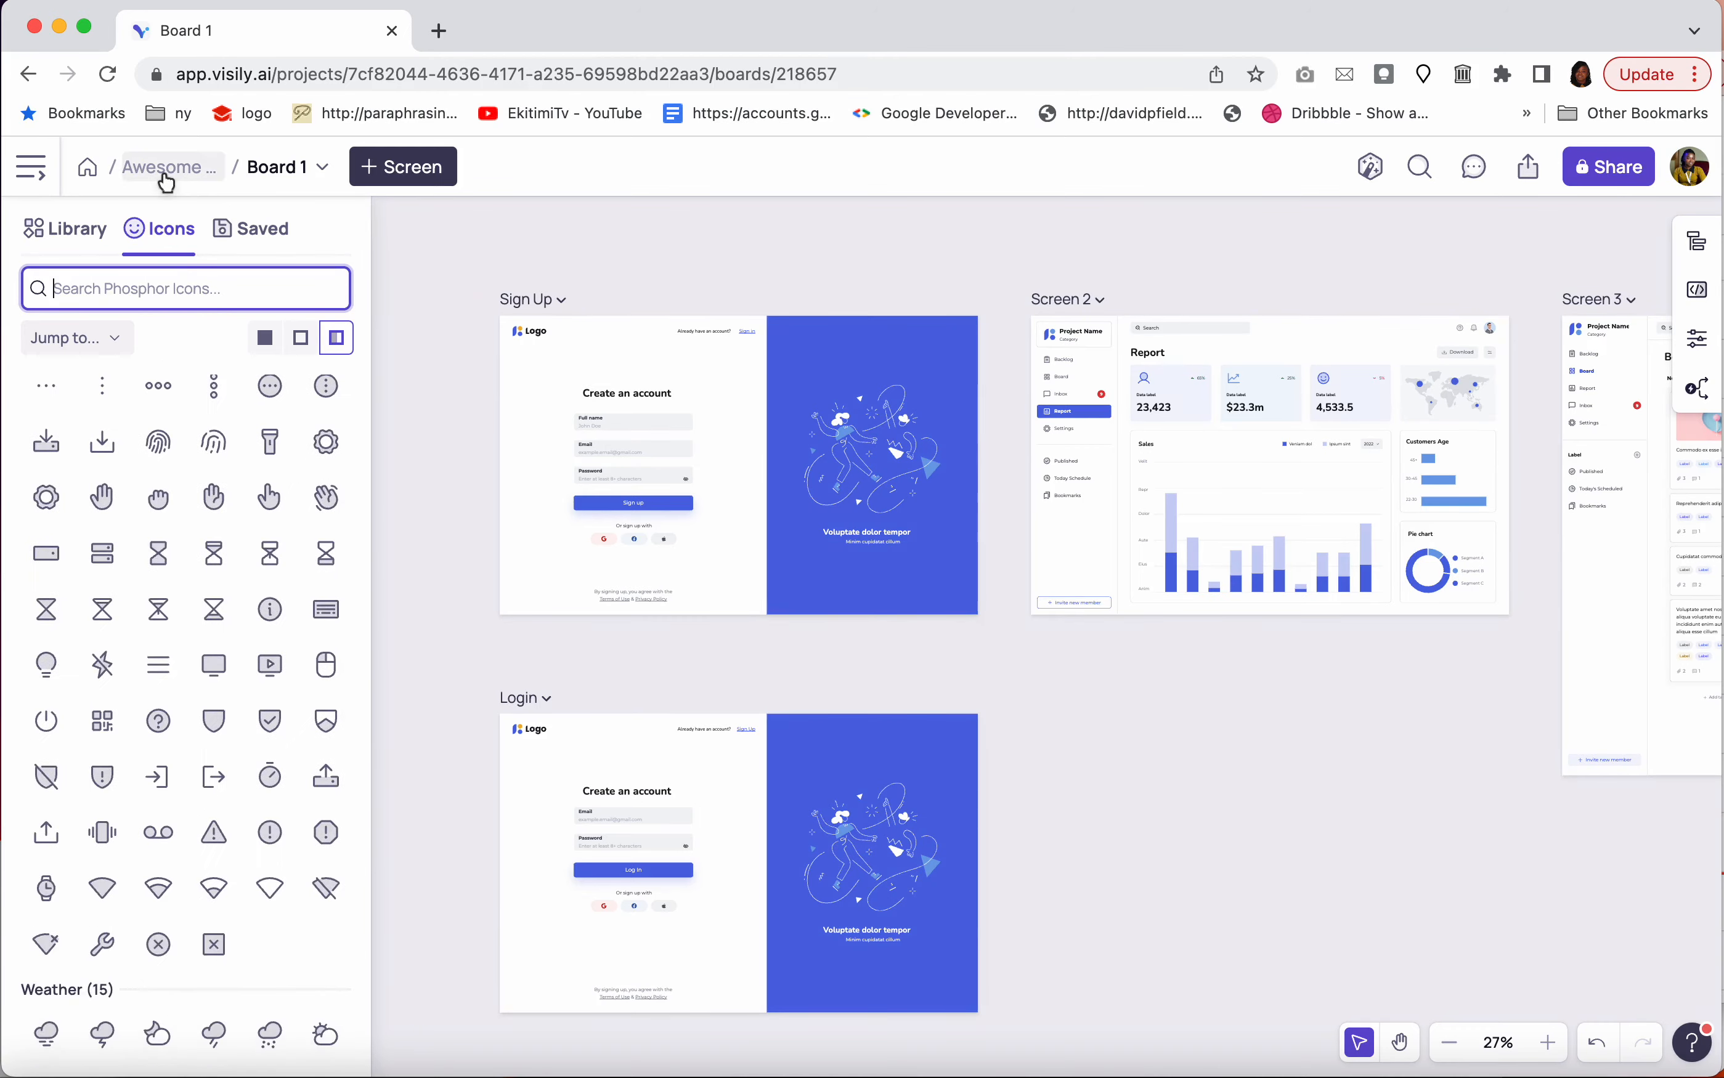
click(172, 297)
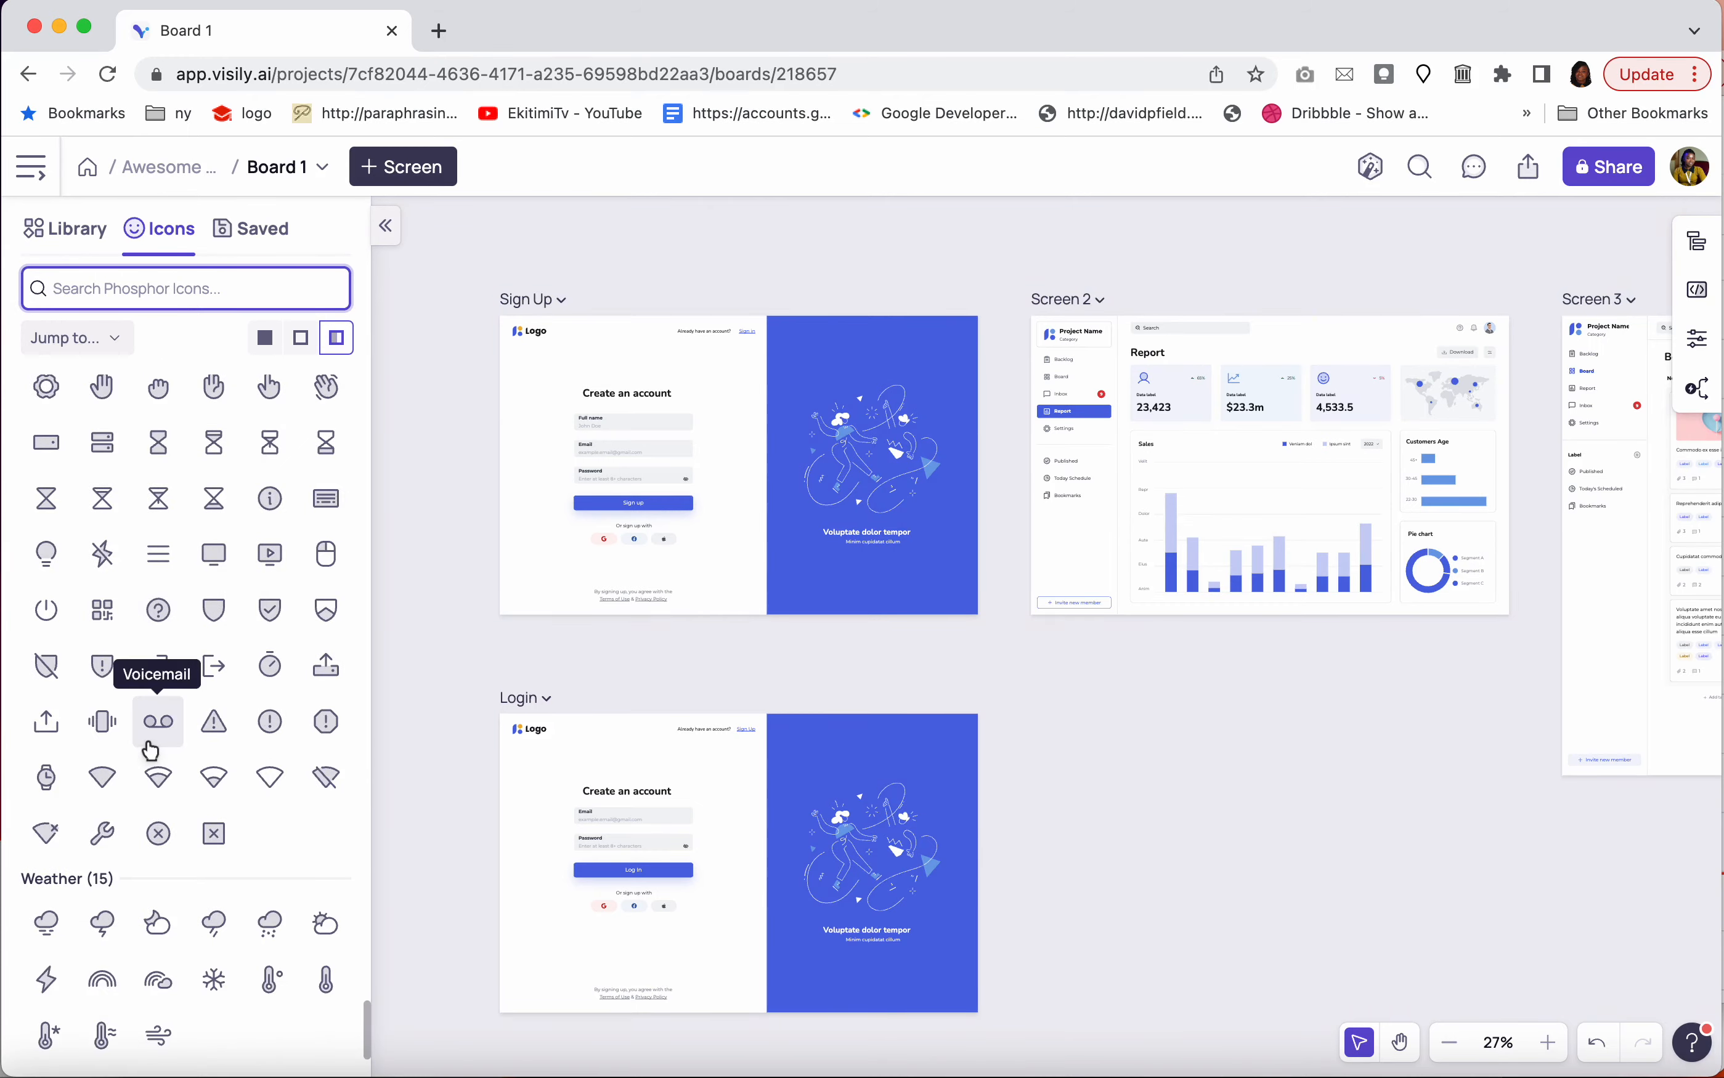
scroll(149, 749, up, 10)
scroll(149, 748, up, 15)
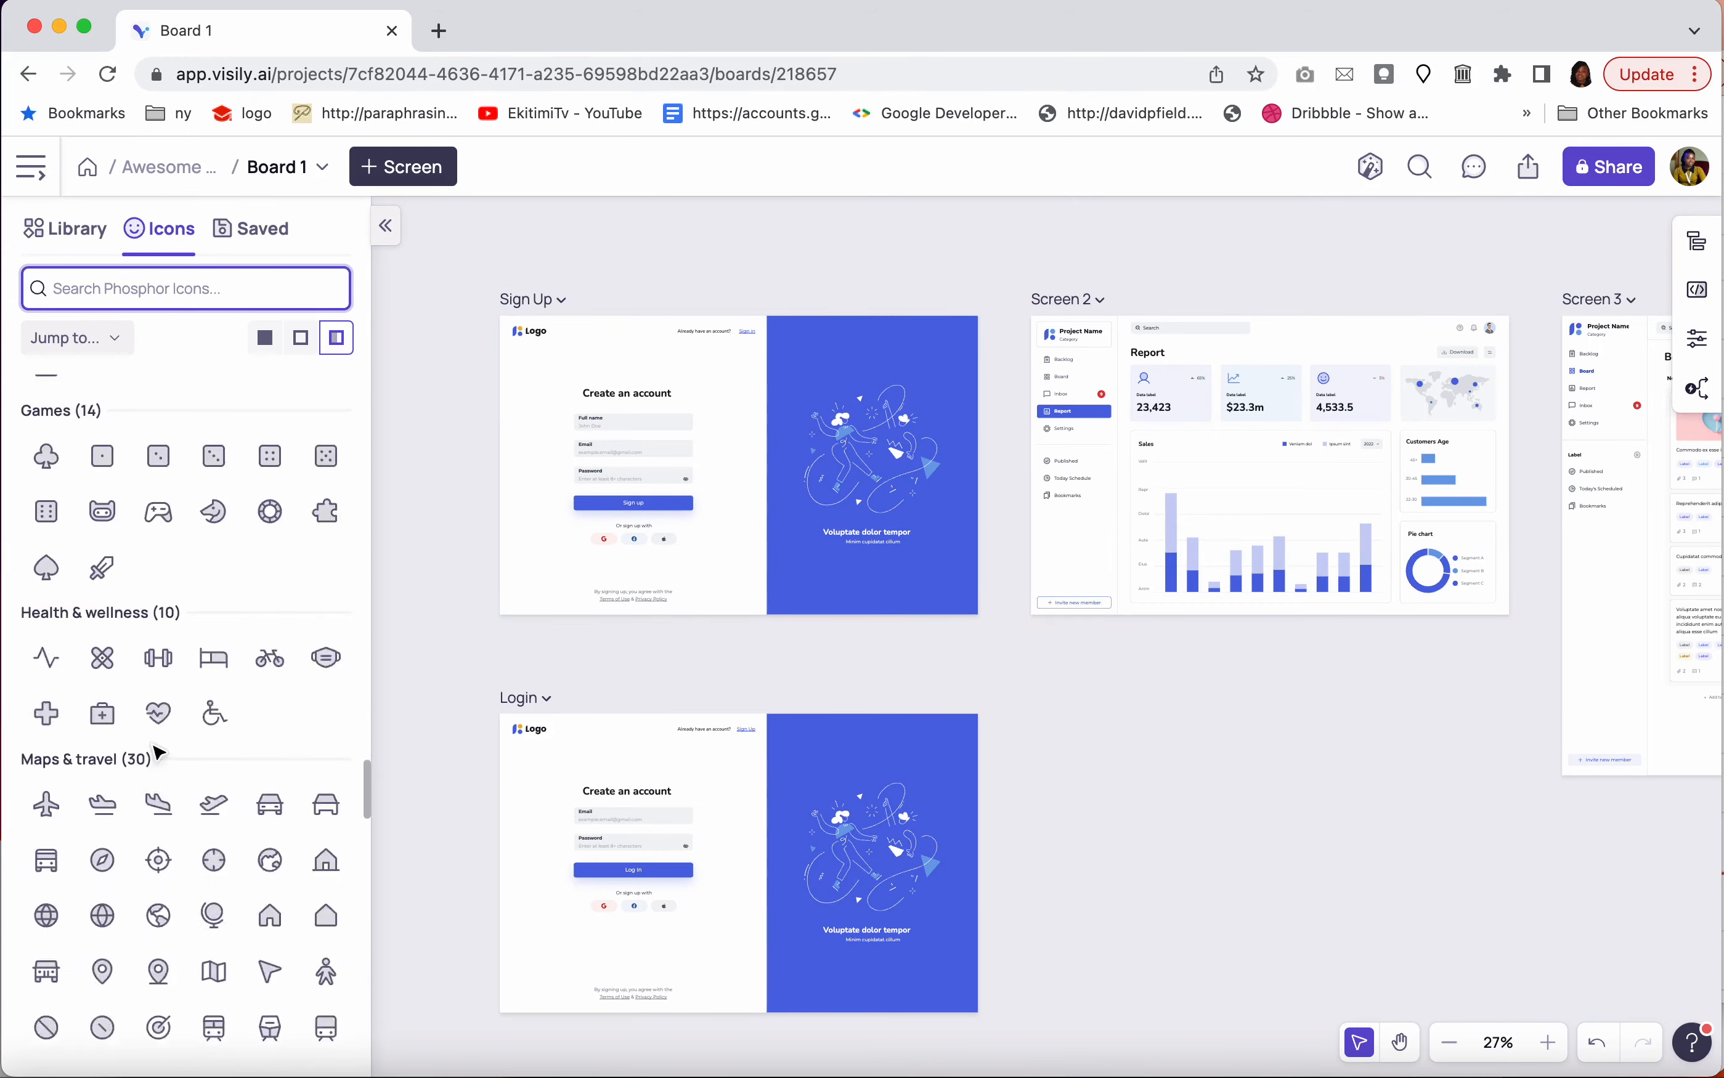
View the collection of saved reusable elements and return to the component library
click(259, 238)
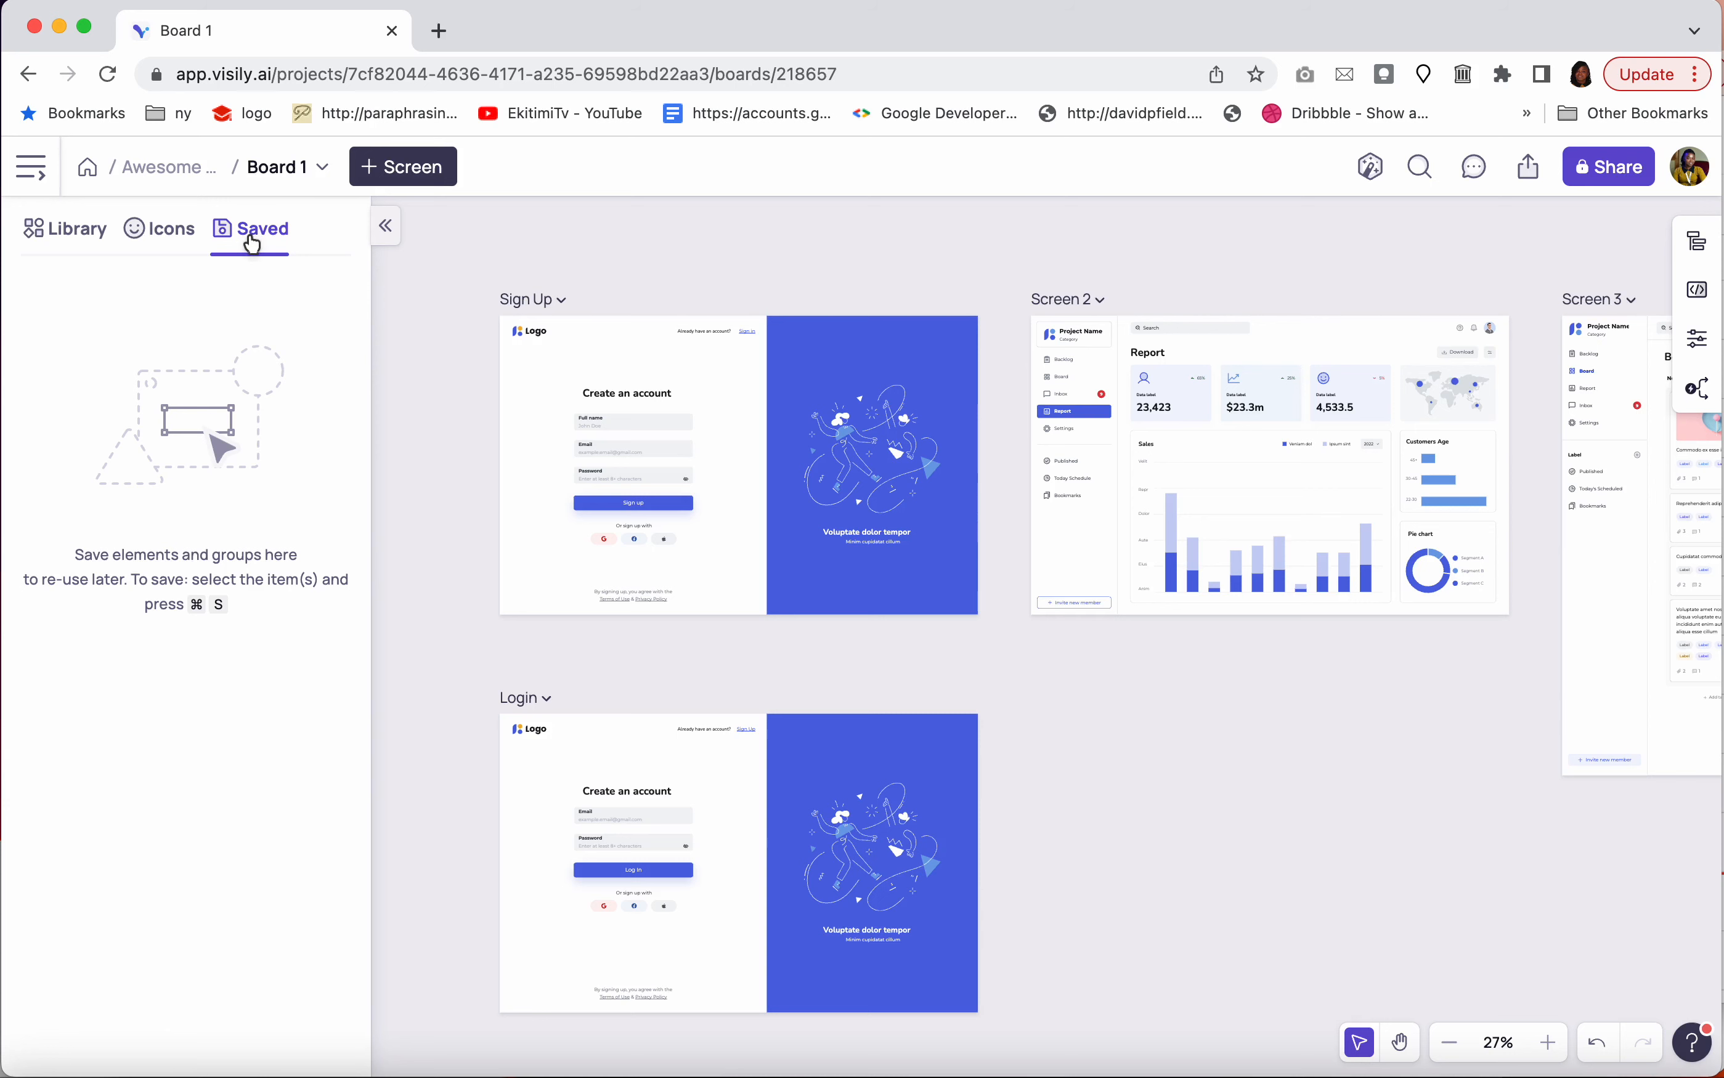
click(168, 231)
click(76, 227)
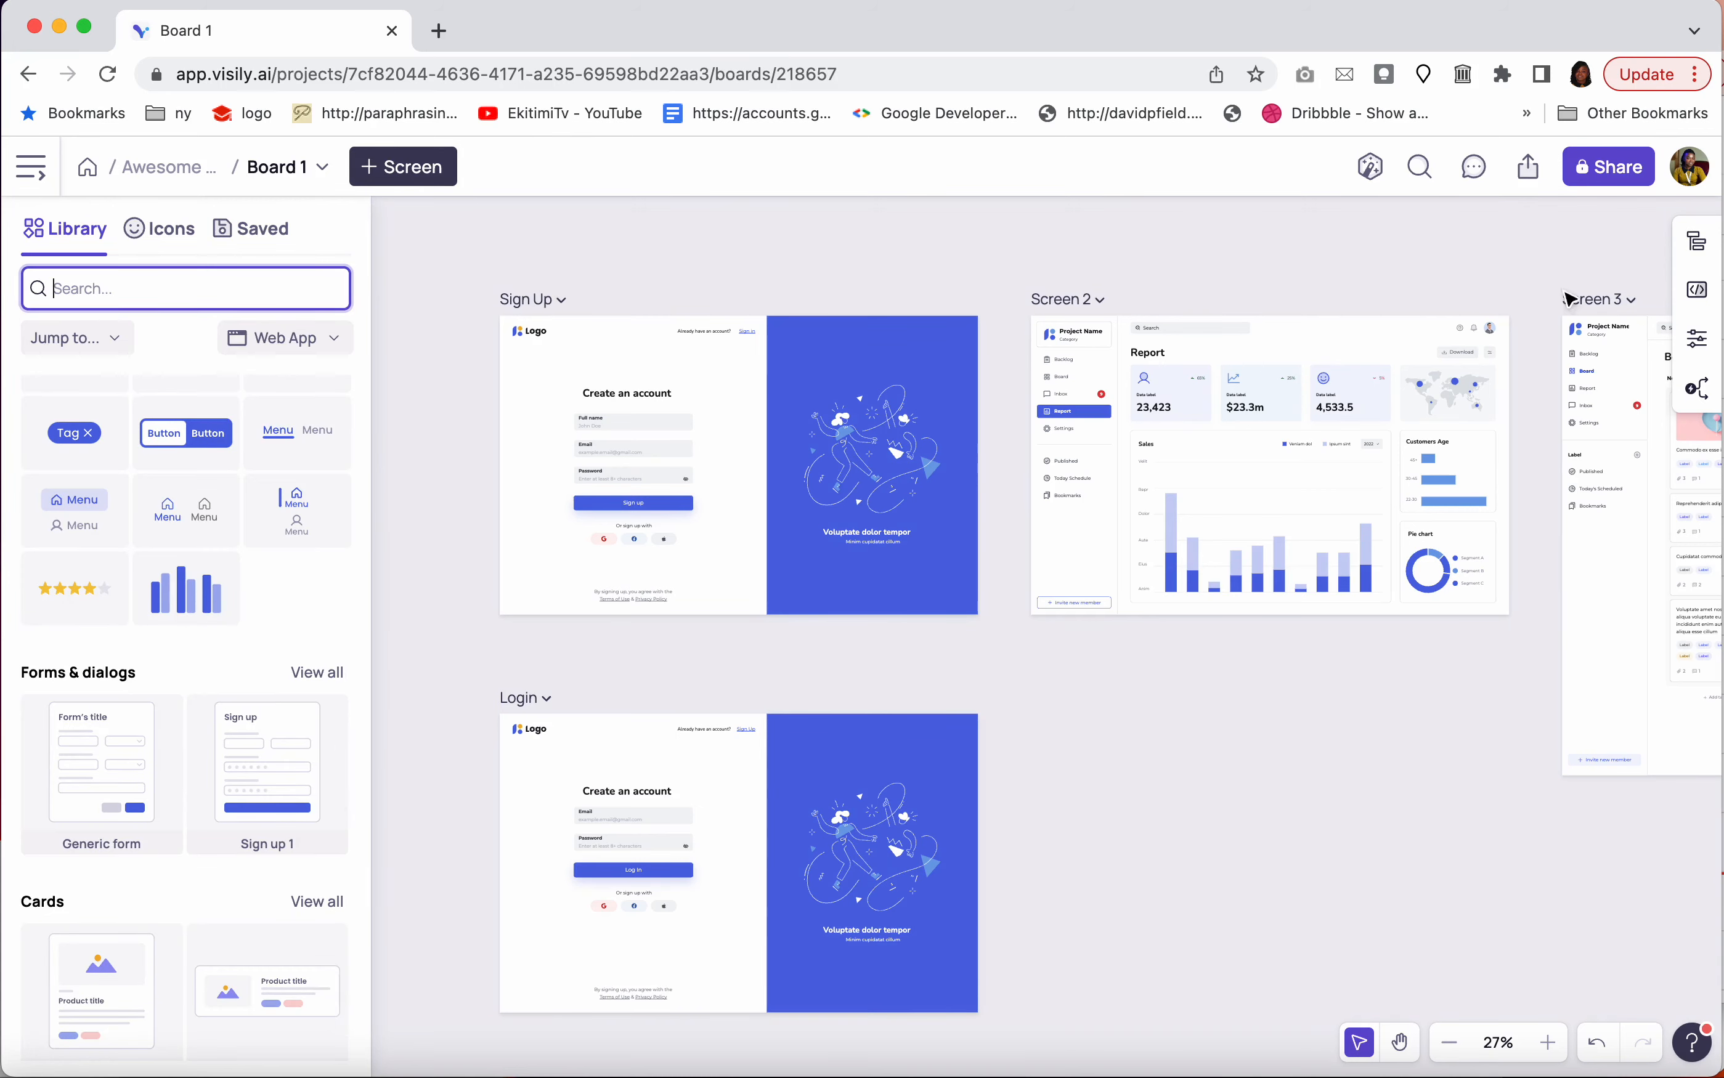
Review the Login screen's element hierarchy and inspect the CSS of its illustration and Email textbox
click(1699, 246)
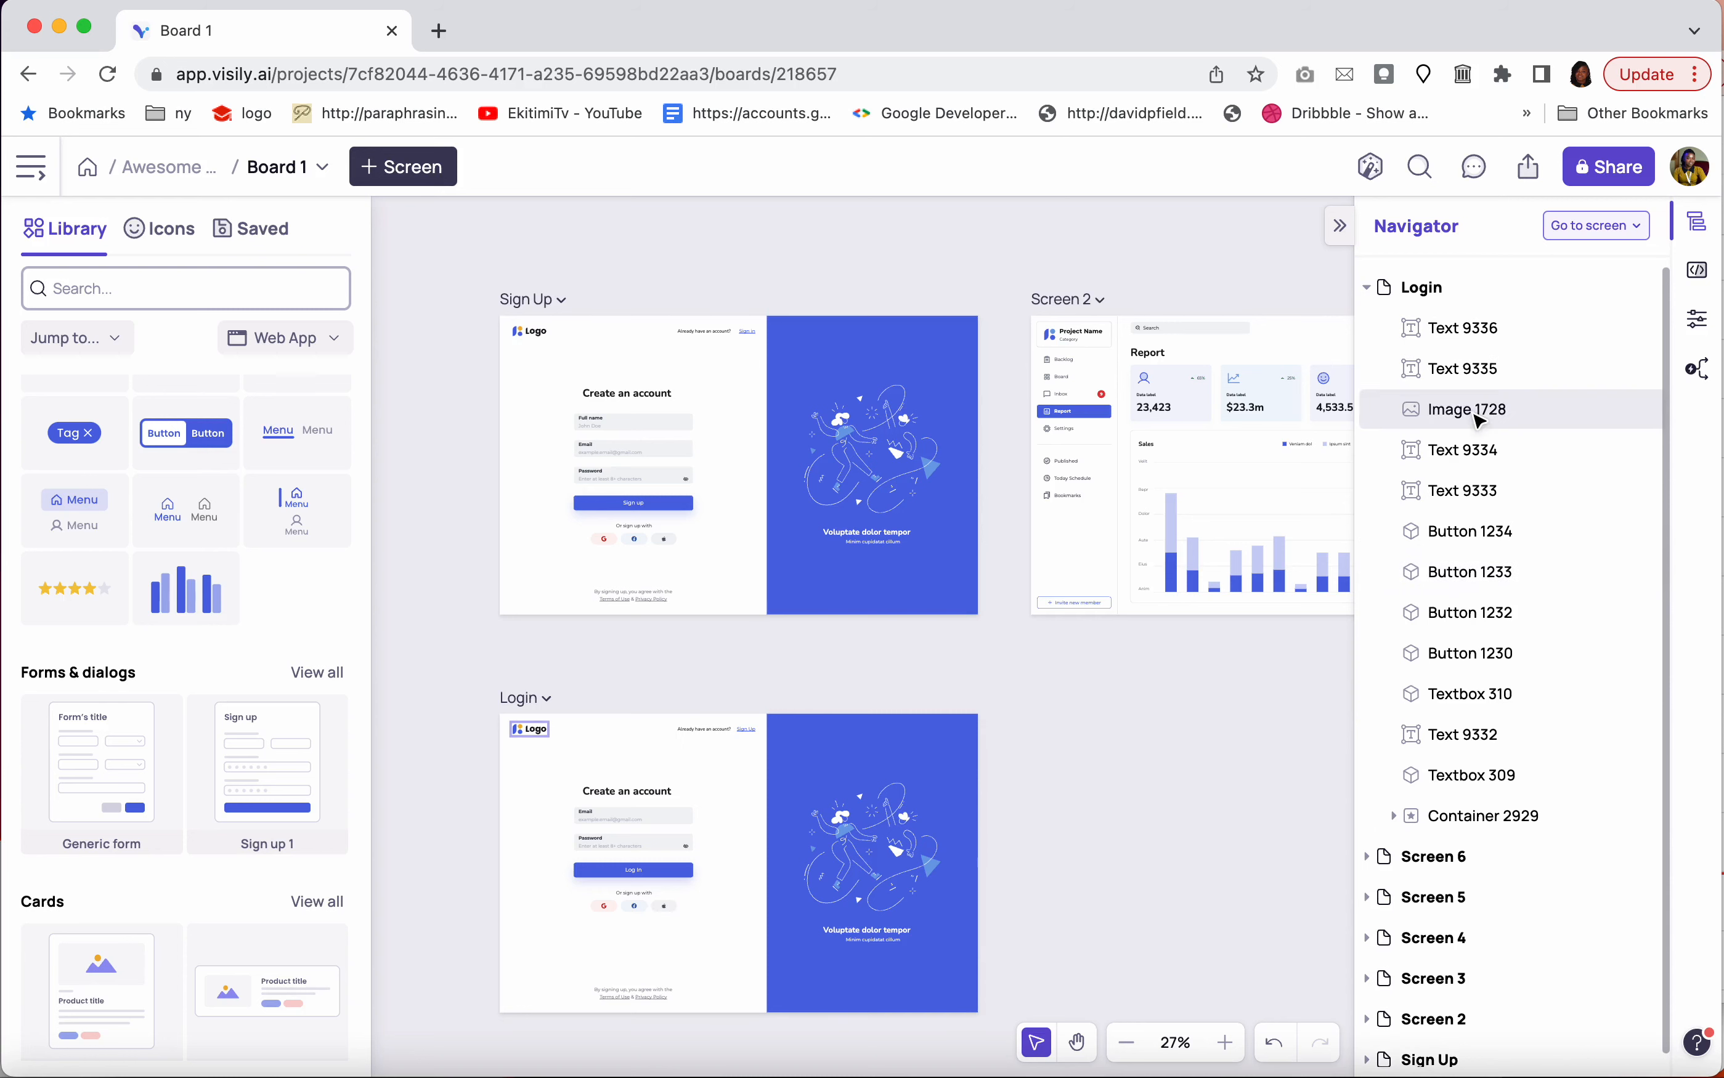
scroll(1470, 624, down, 1)
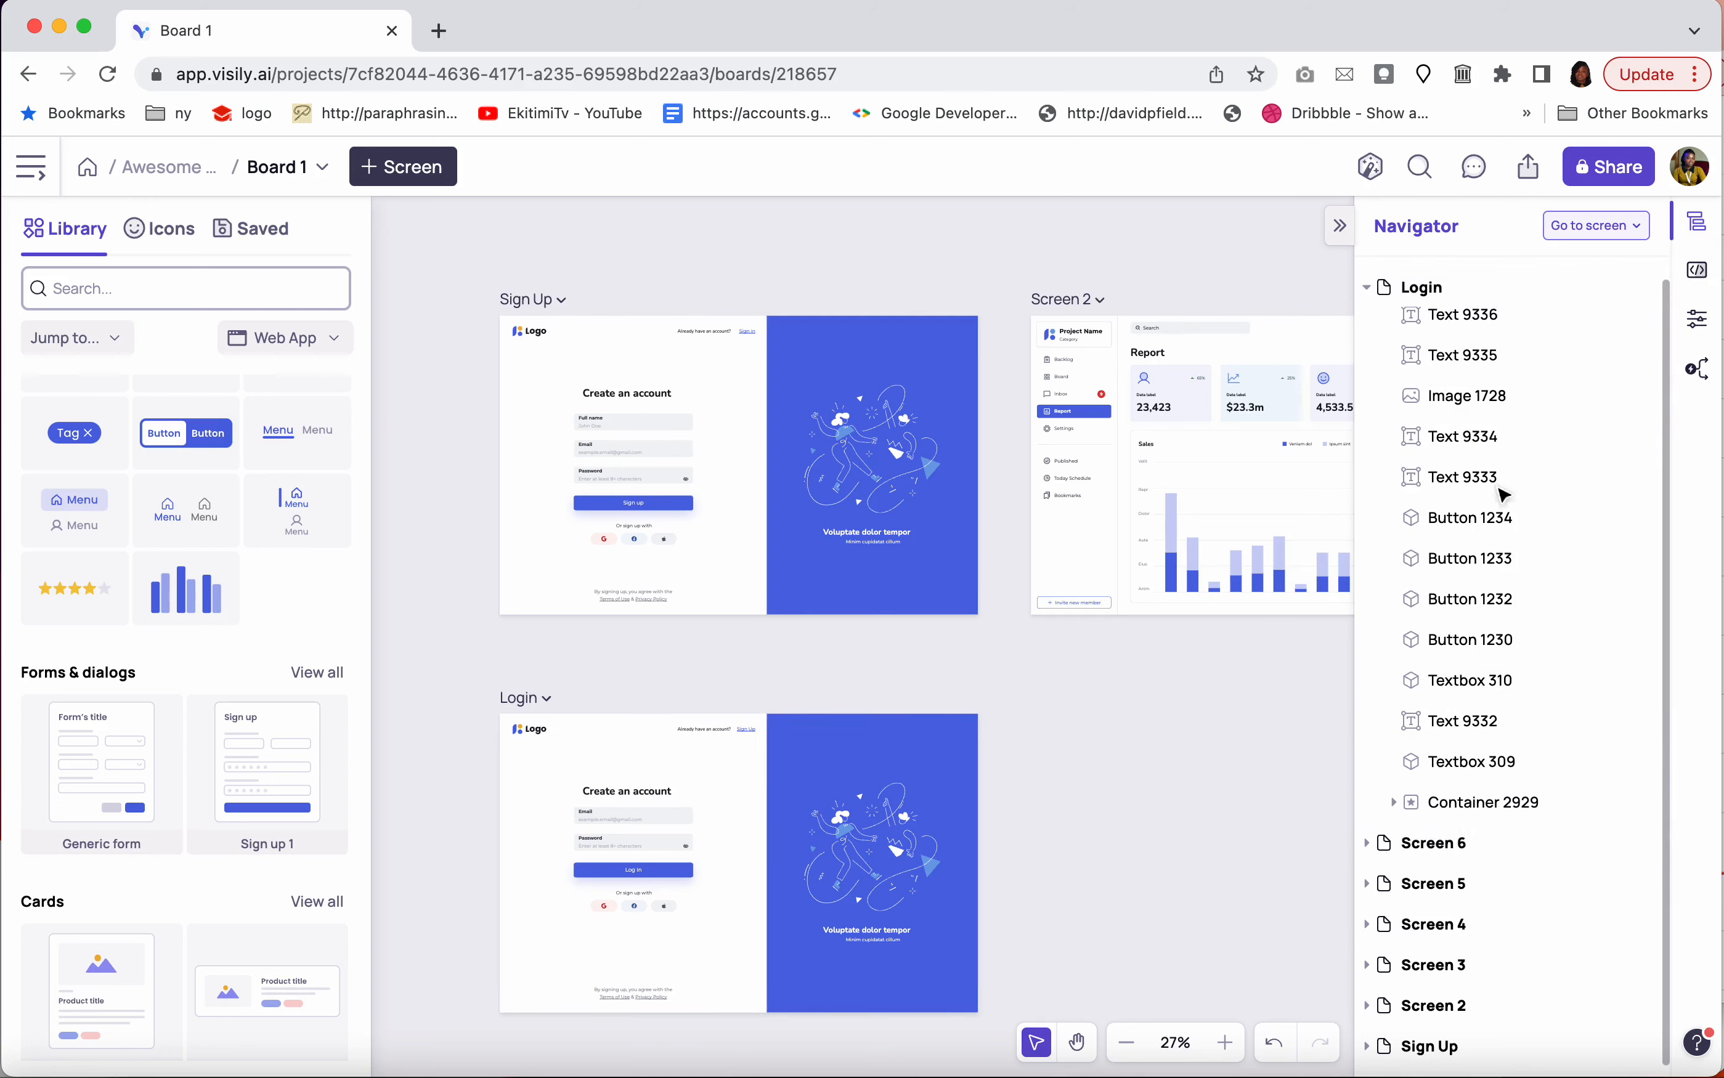
click(1695, 273)
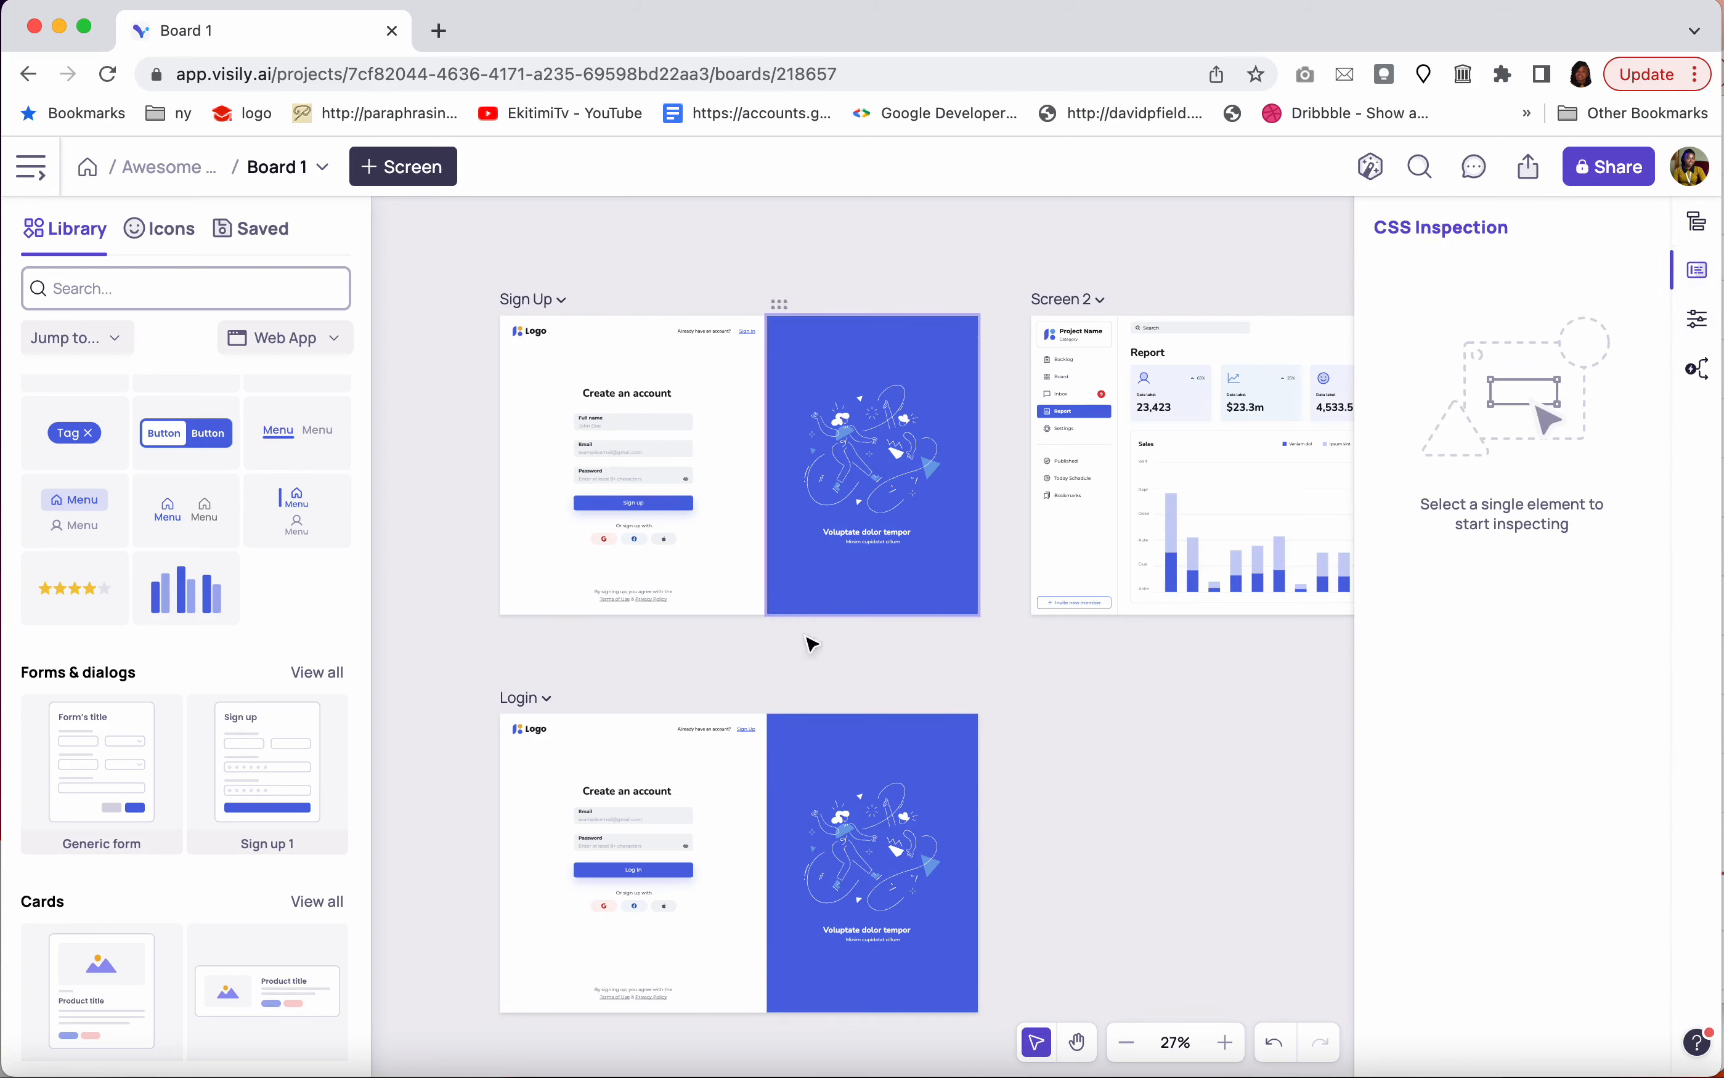
click(876, 828)
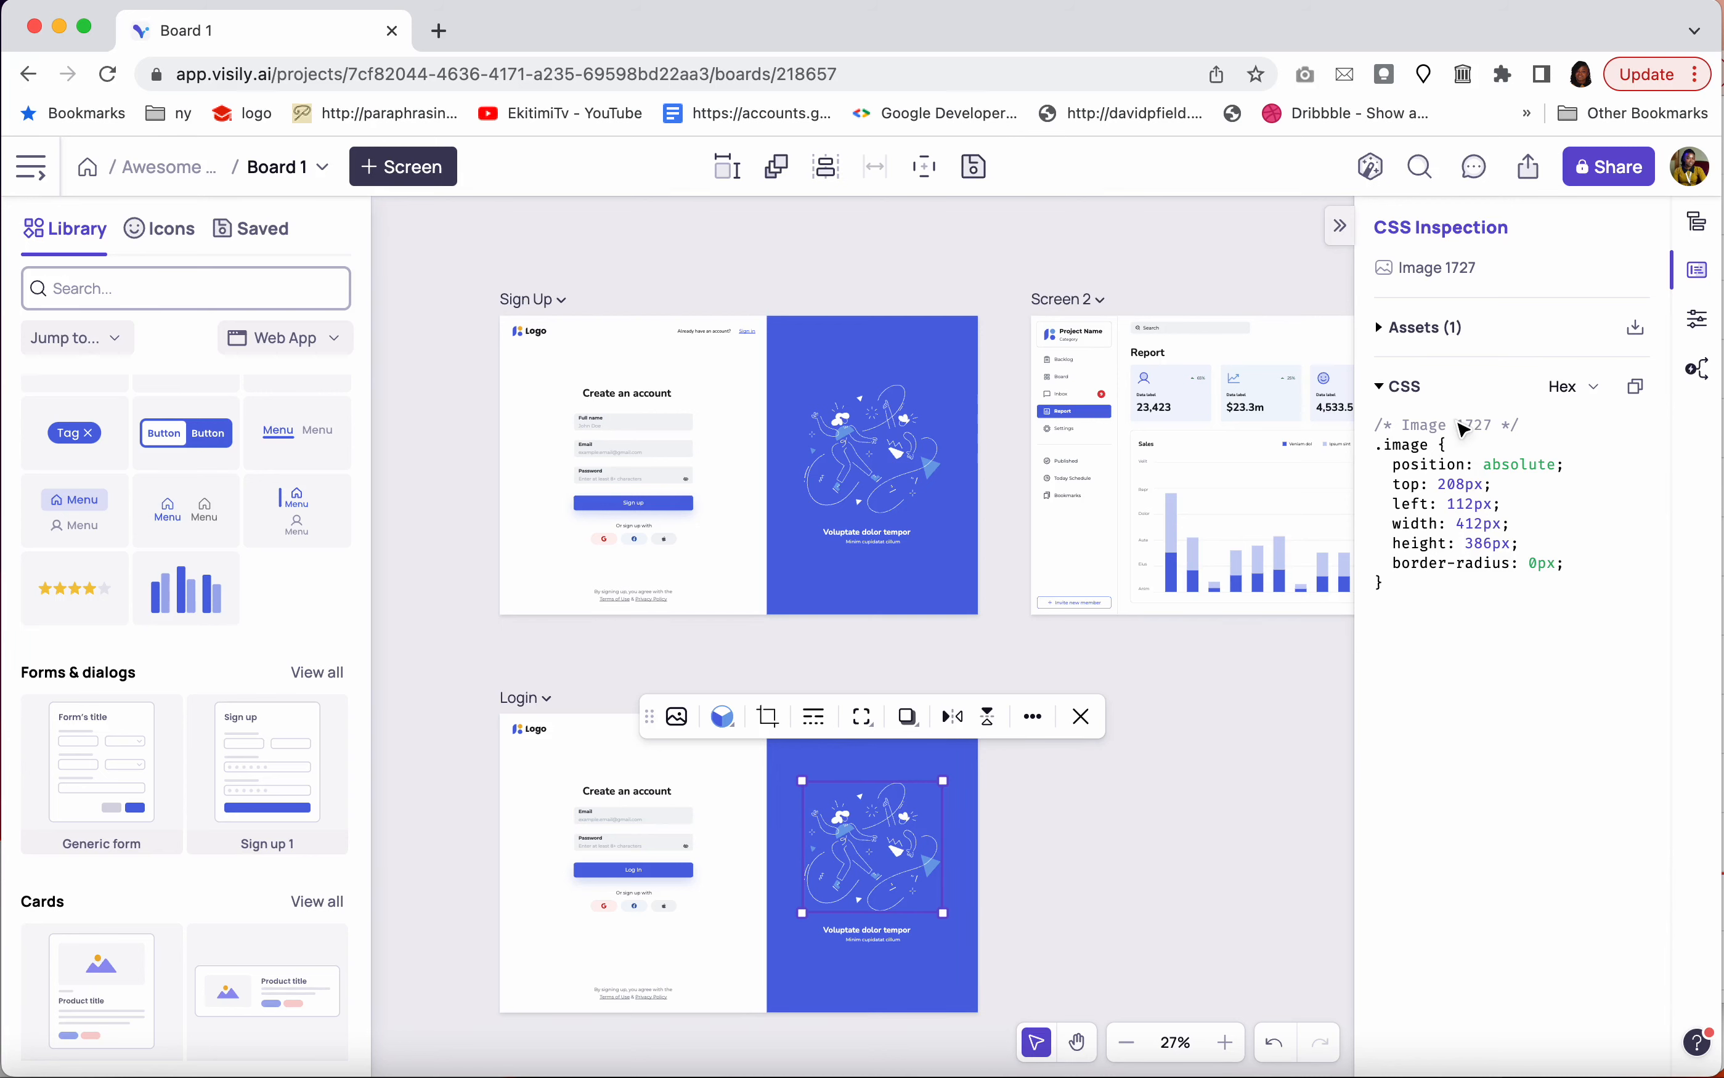
click(647, 820)
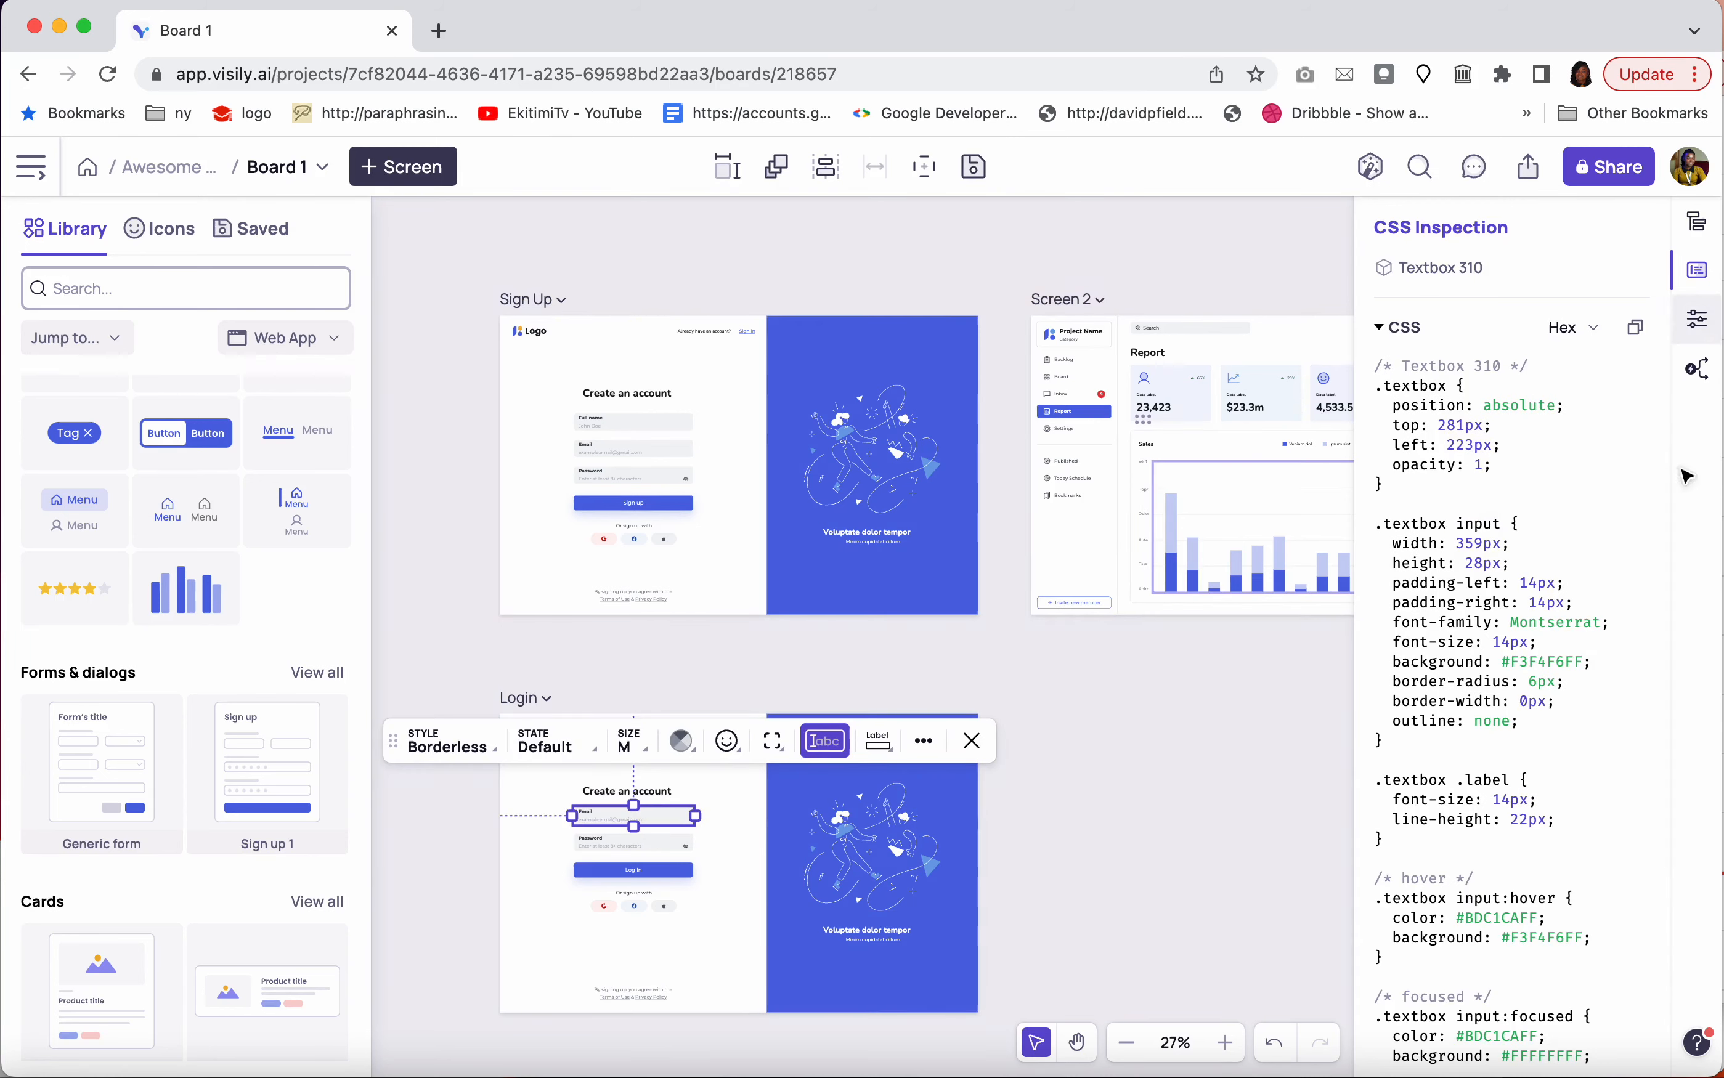
Open the project theme for editing and review its color, font, sizing, shadow, border radius and icon set options
click(1698, 321)
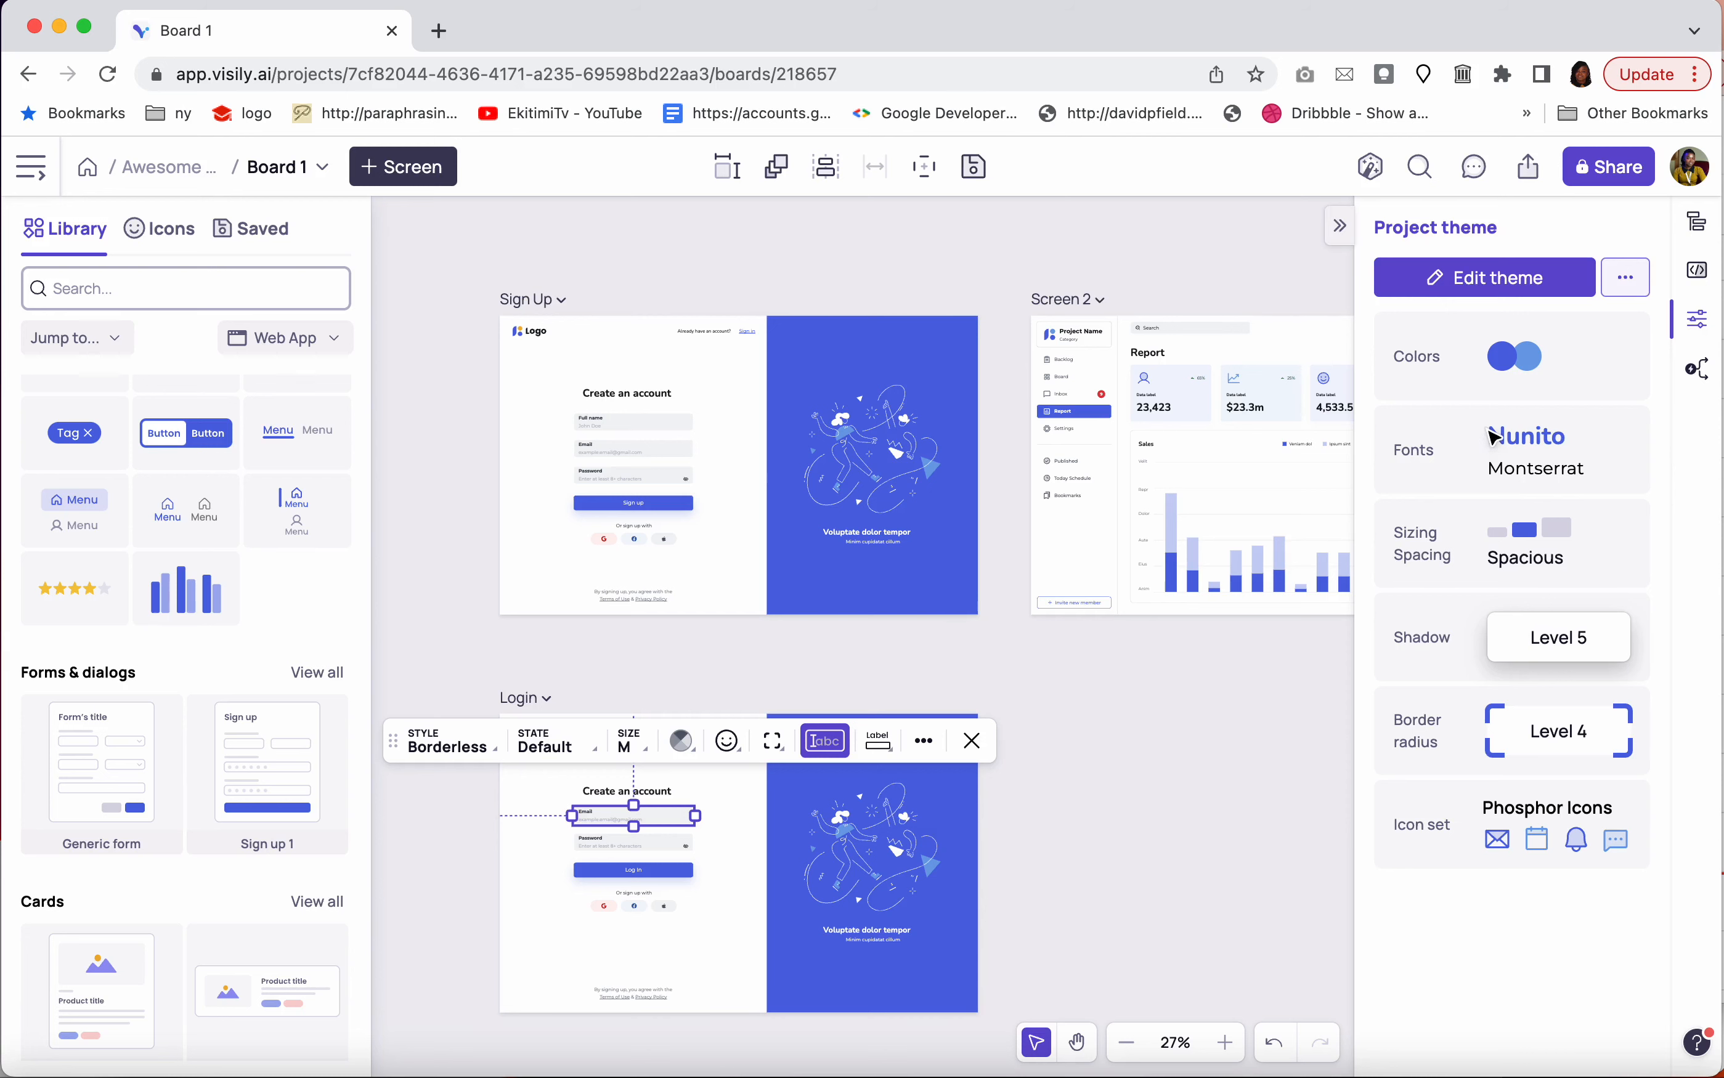
click(1528, 280)
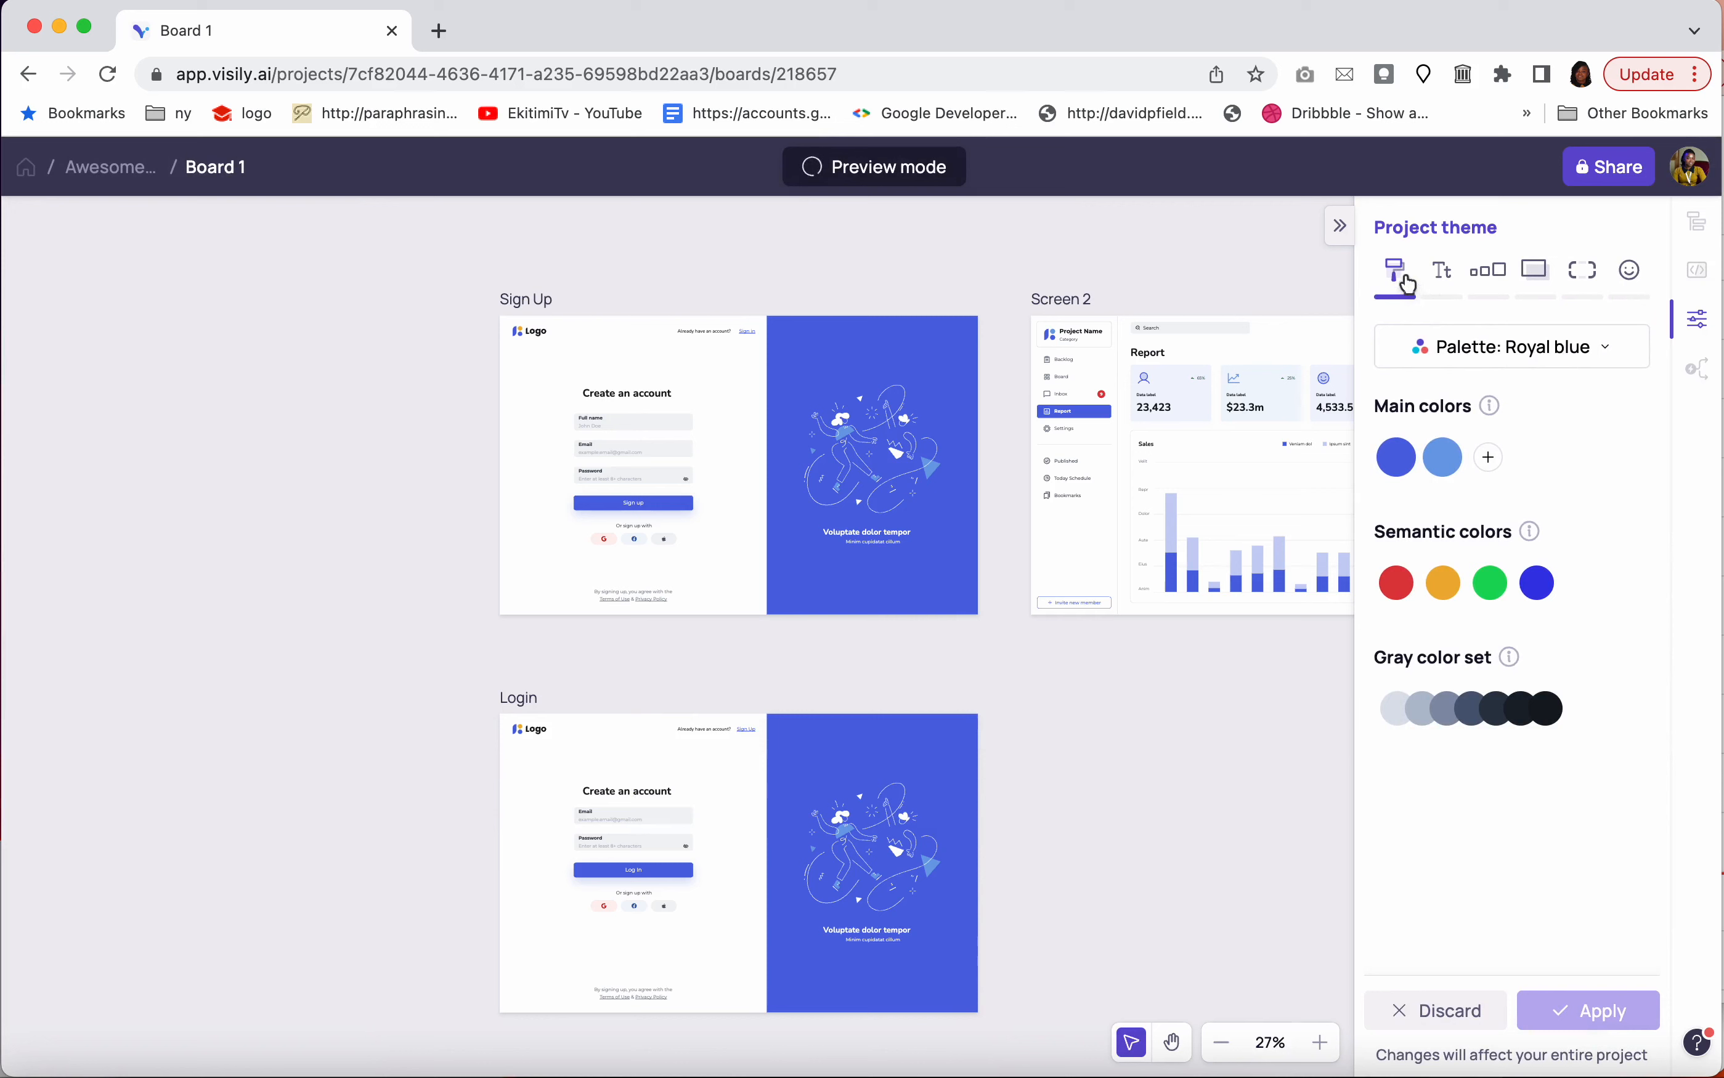
click(1444, 278)
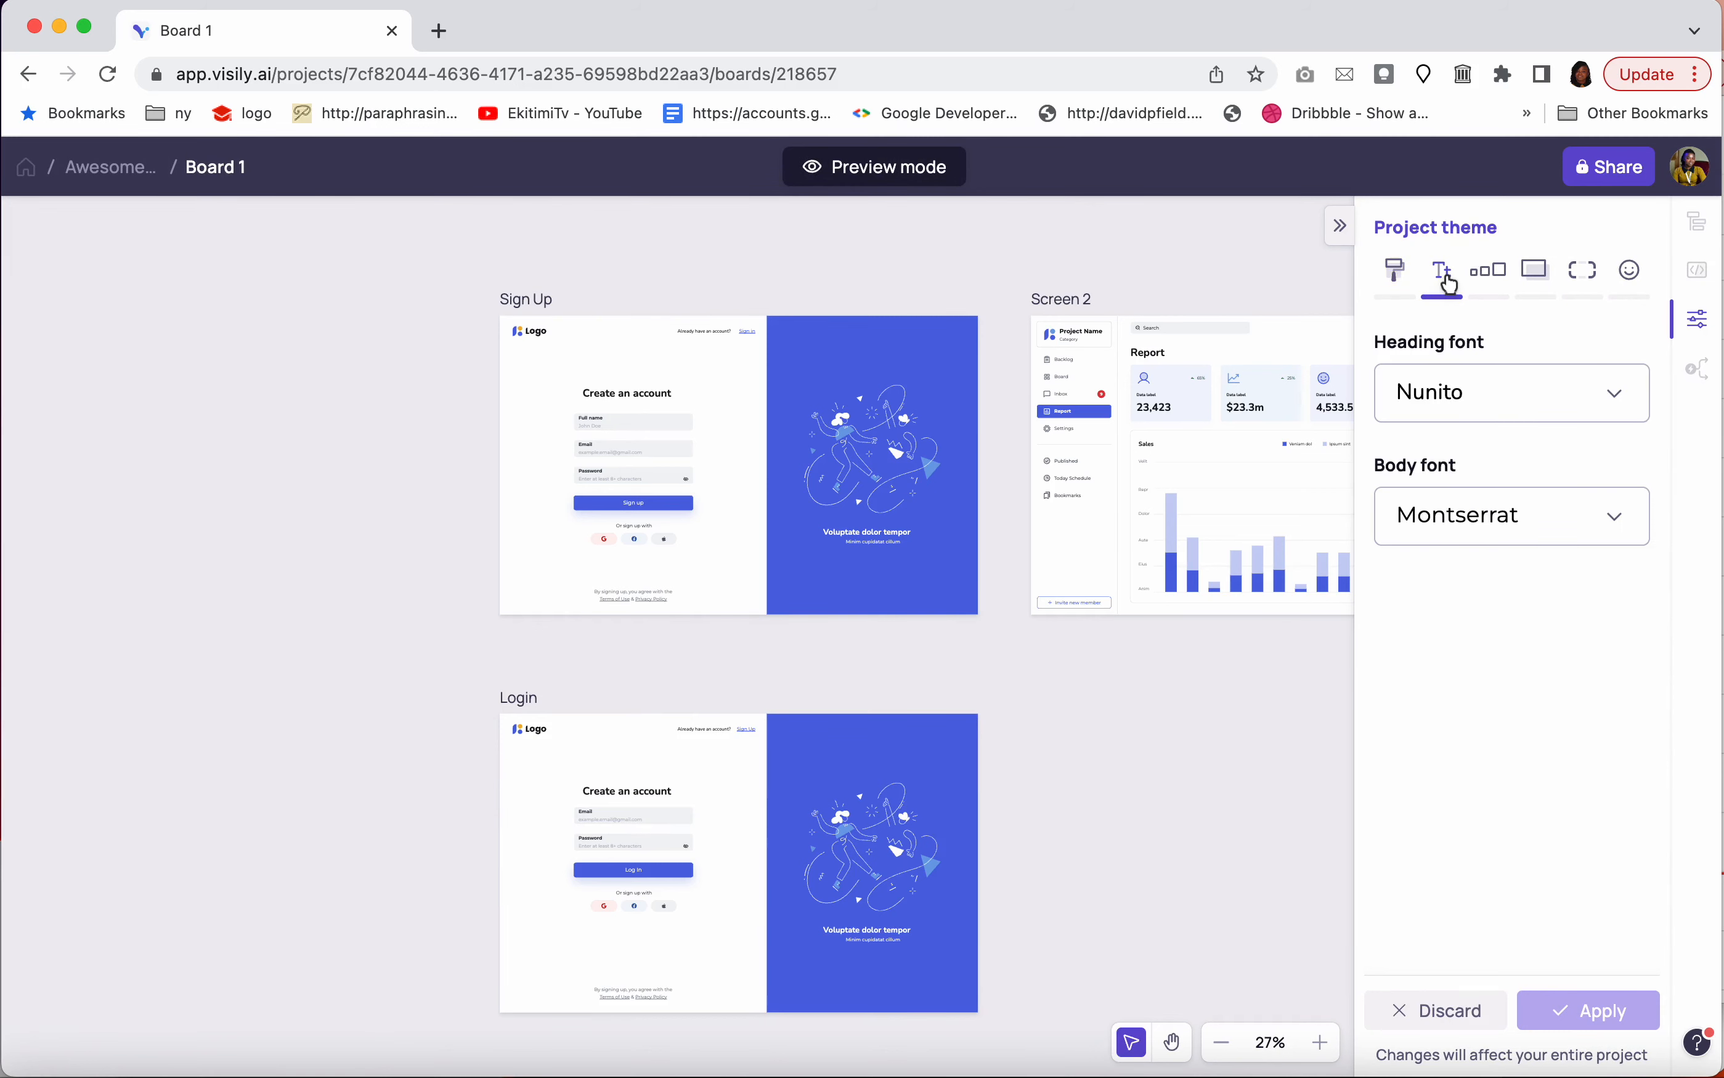
click(1497, 289)
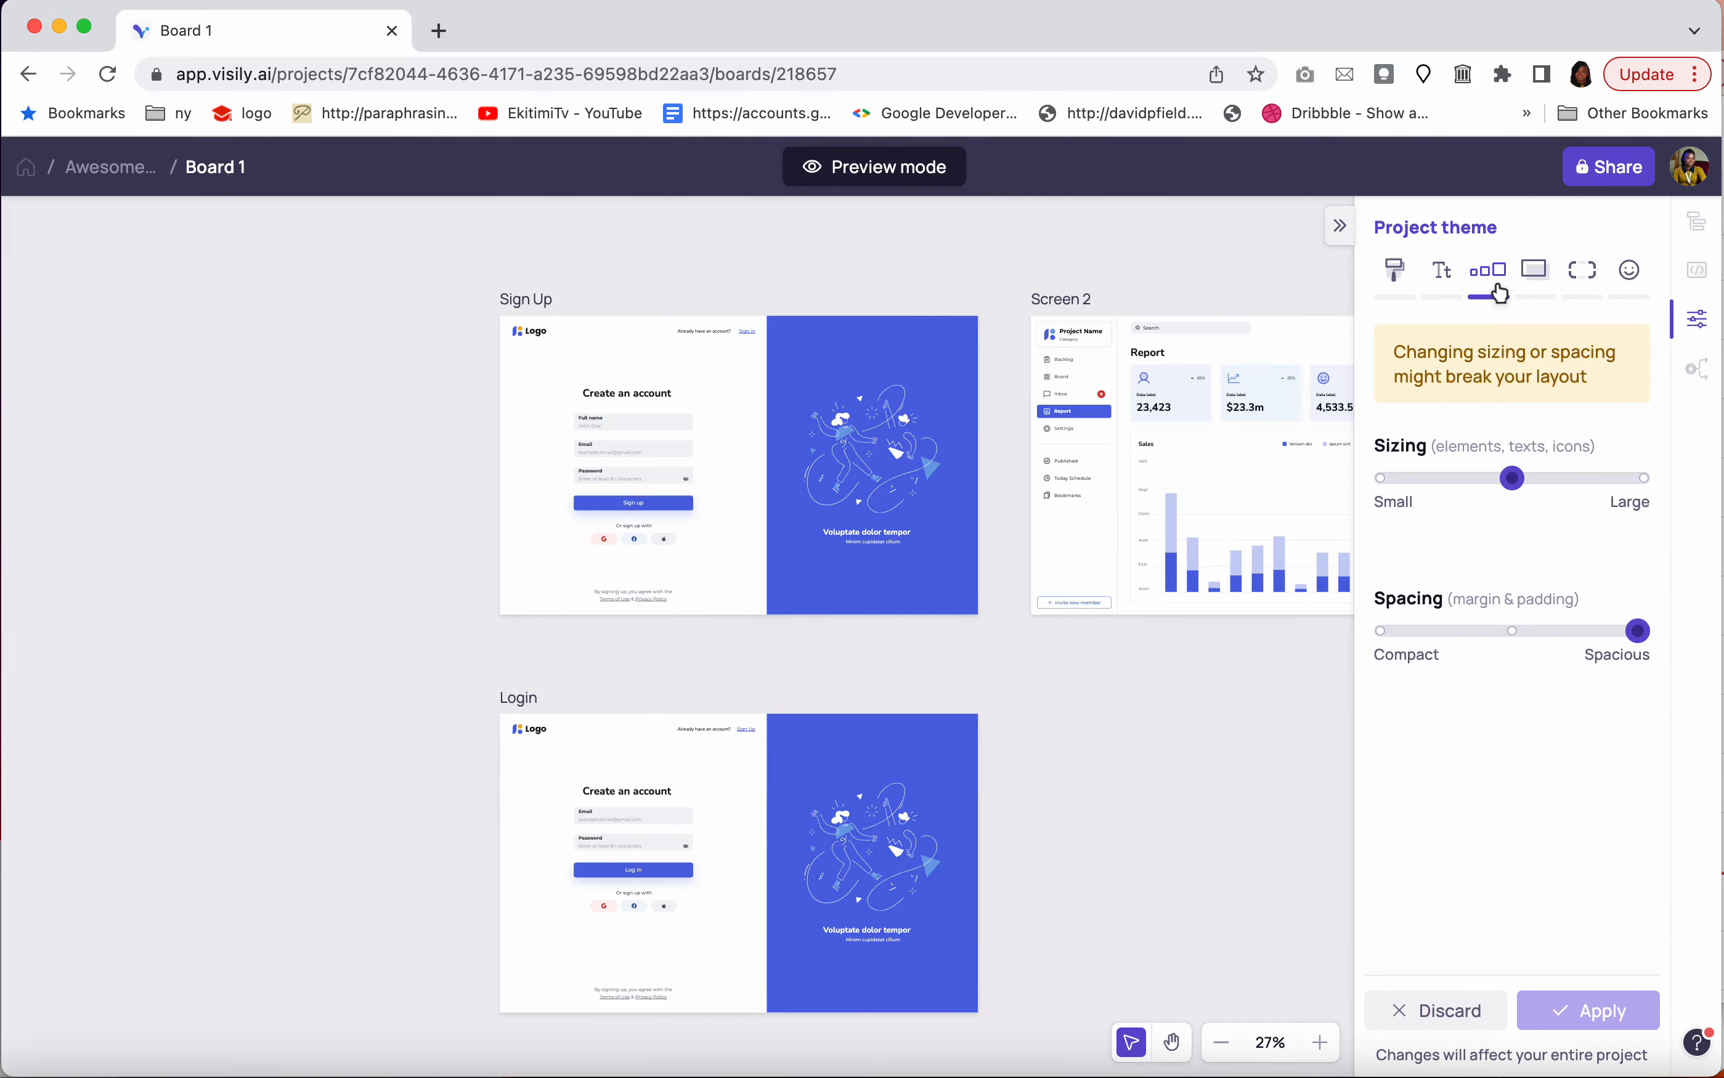
click(1545, 291)
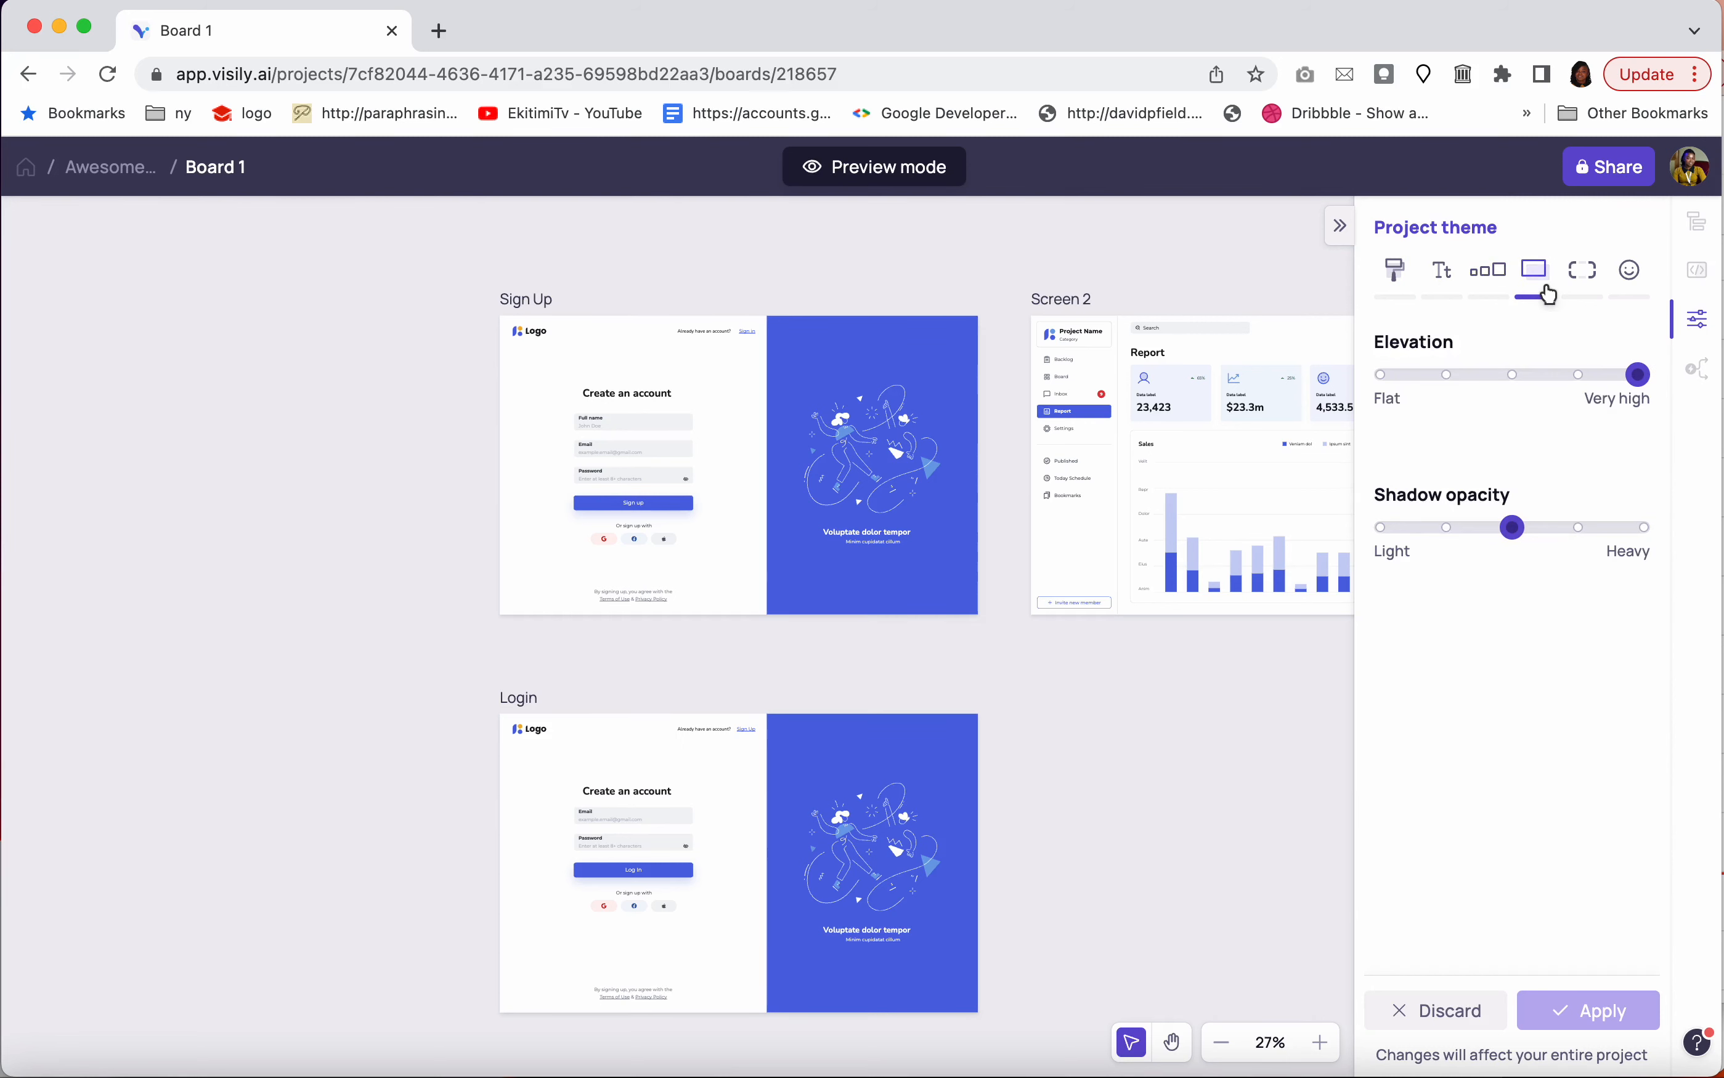
click(1591, 291)
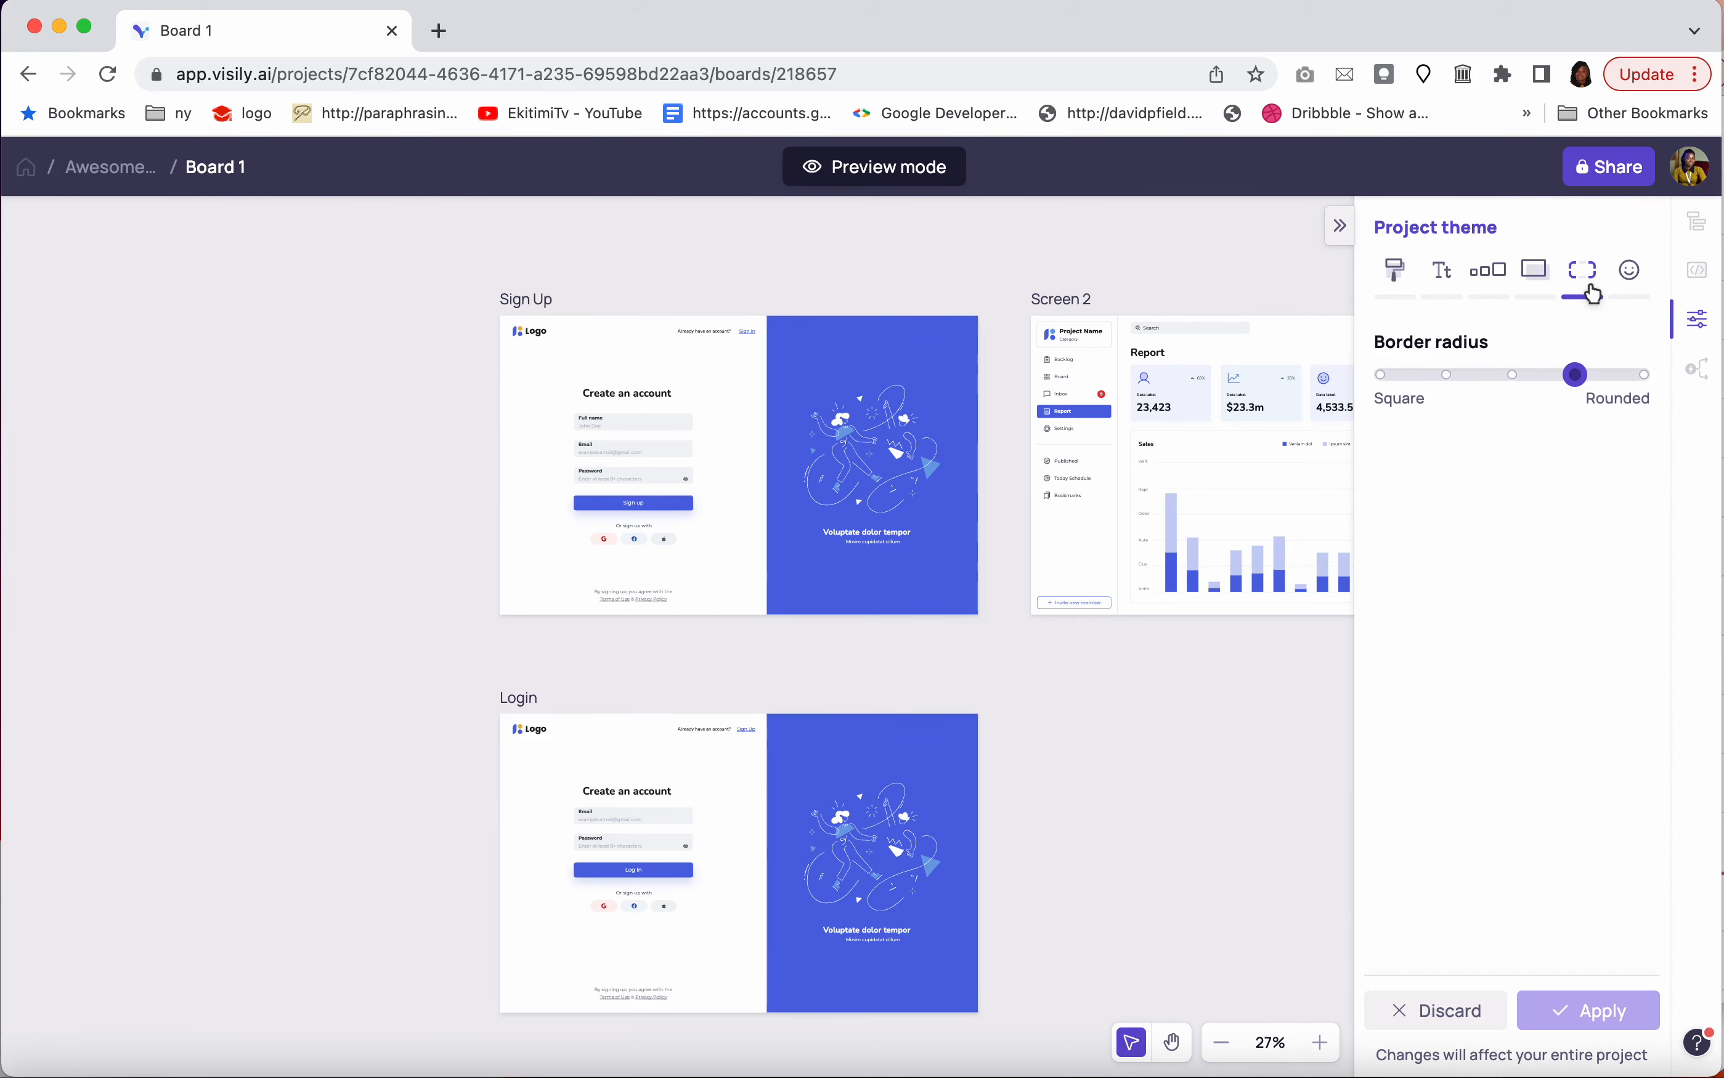
click(1629, 285)
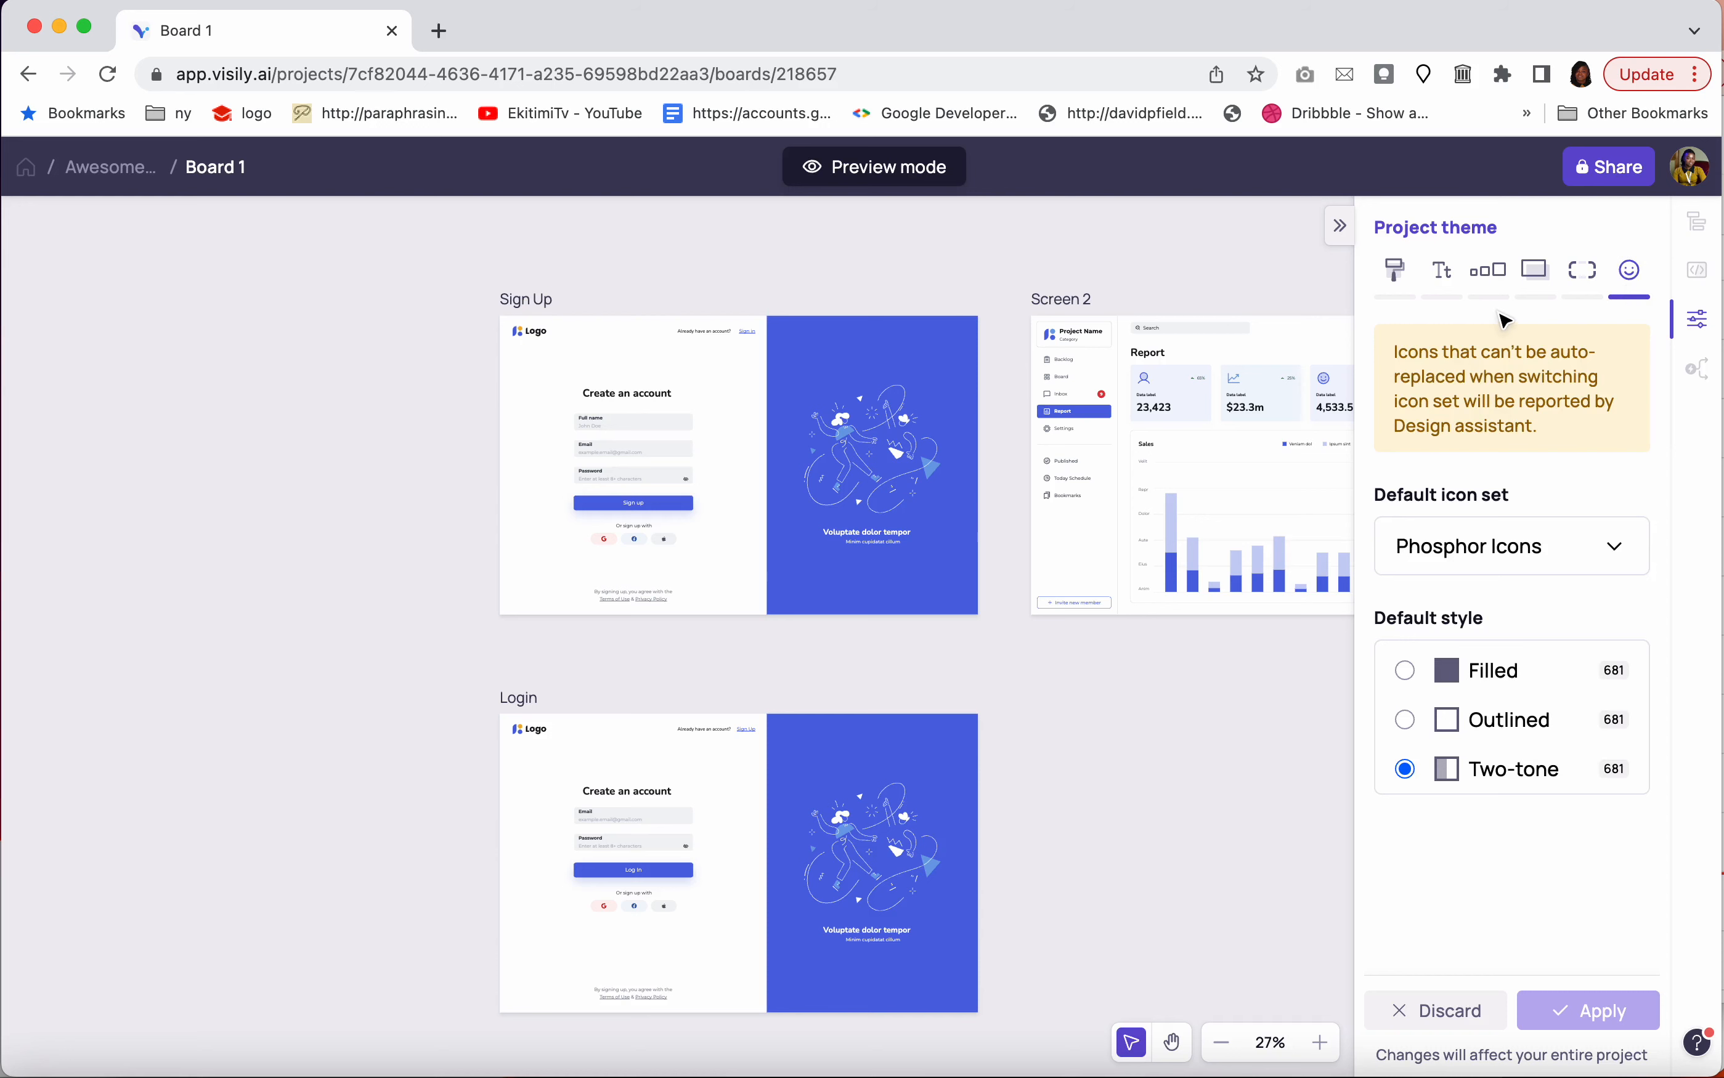
click(1395, 270)
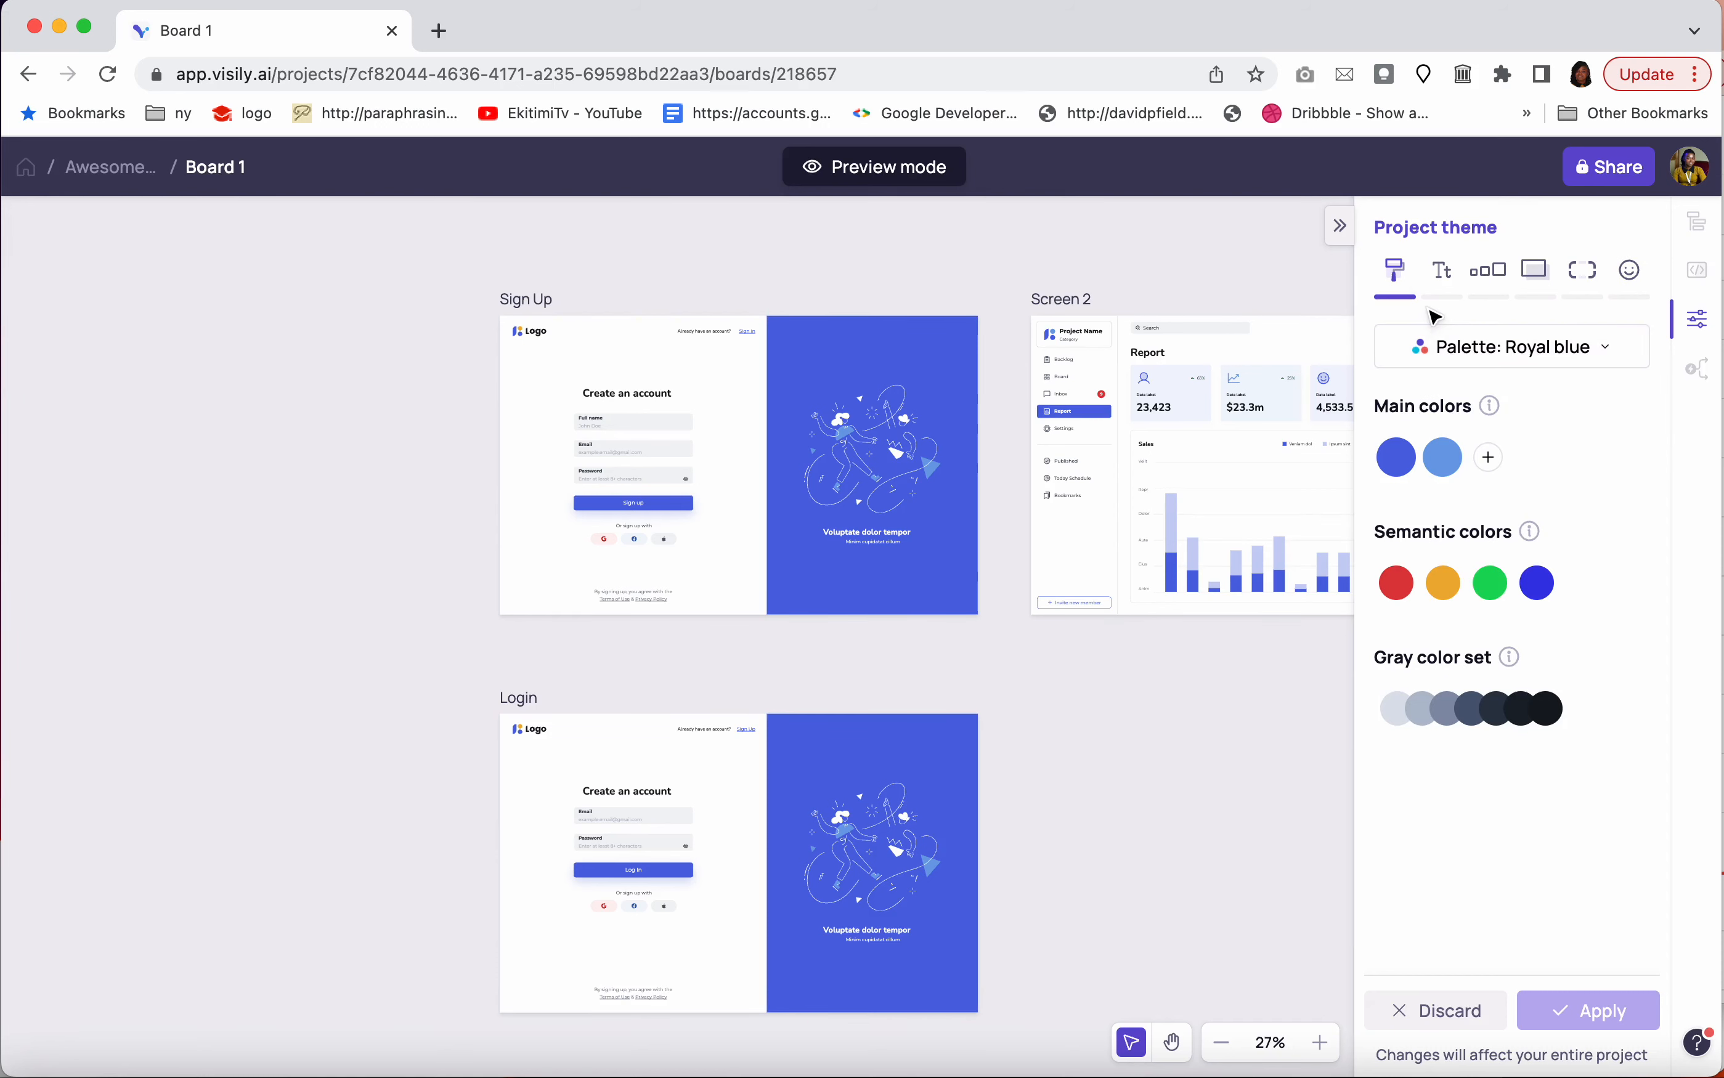
Examine the options for adding a main color and browse the preset color palettes without choosing one
click(1487, 457)
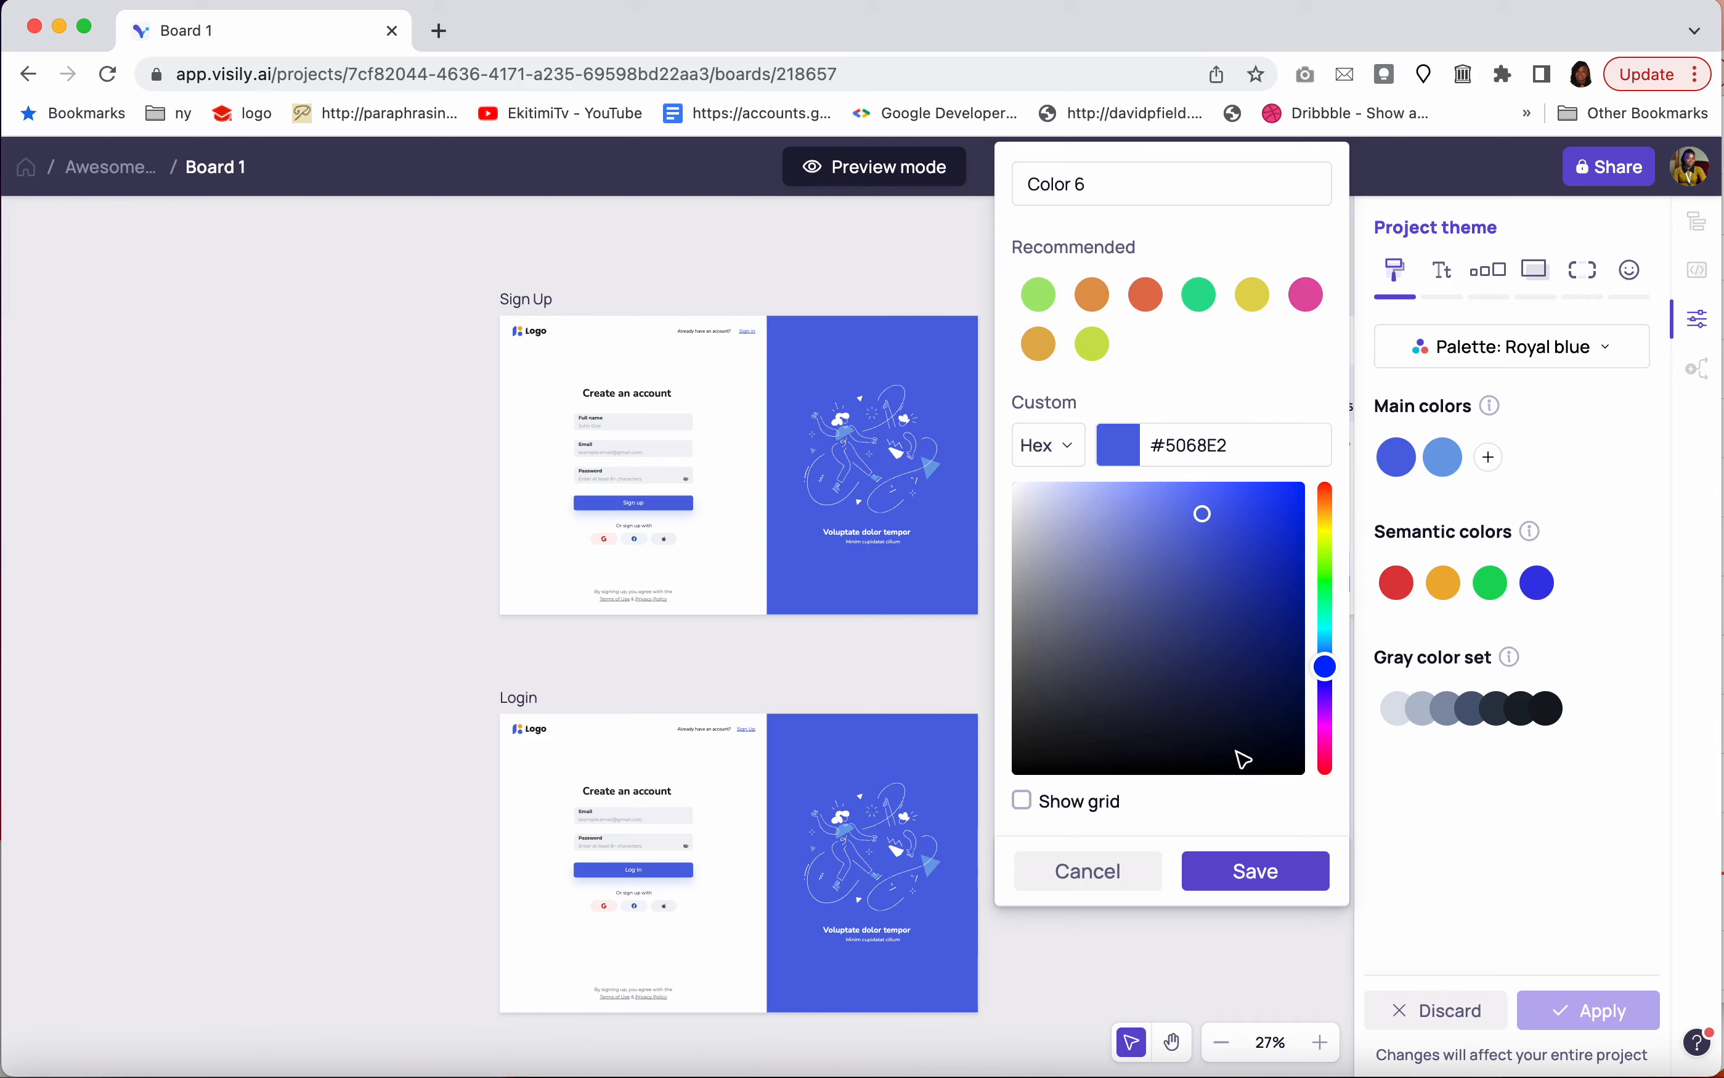
click(1103, 878)
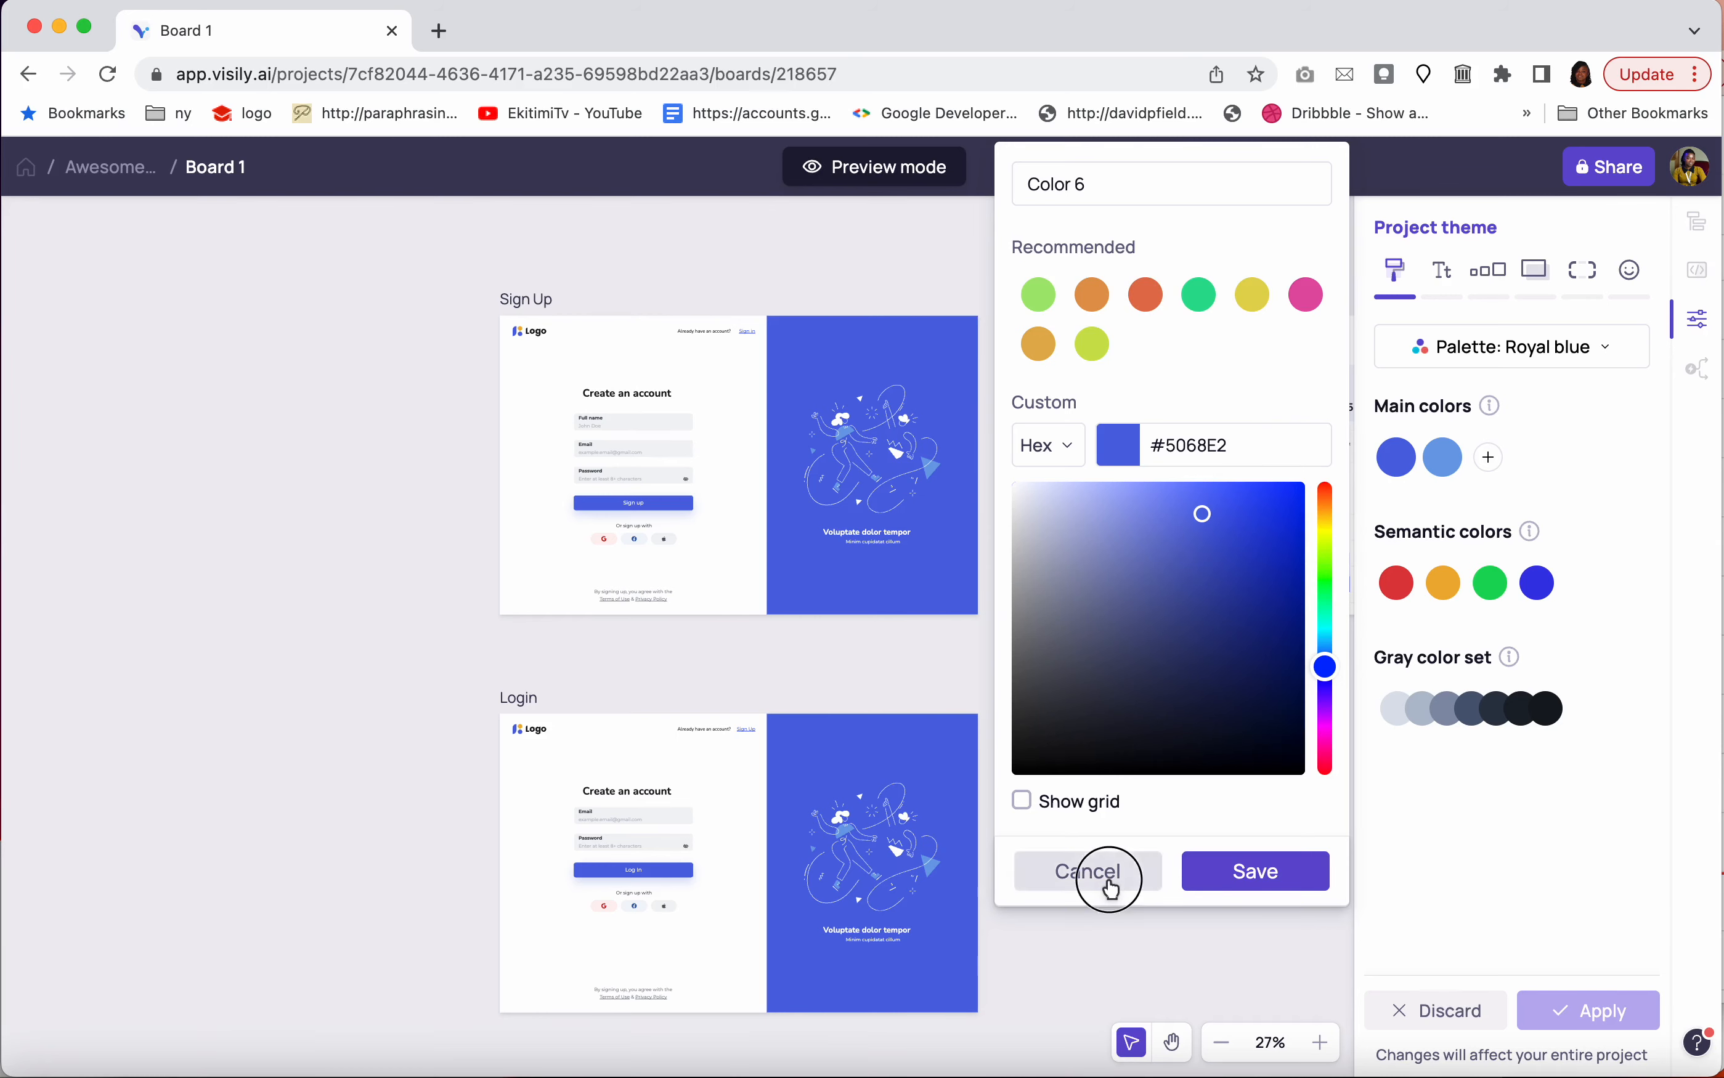
click(1561, 364)
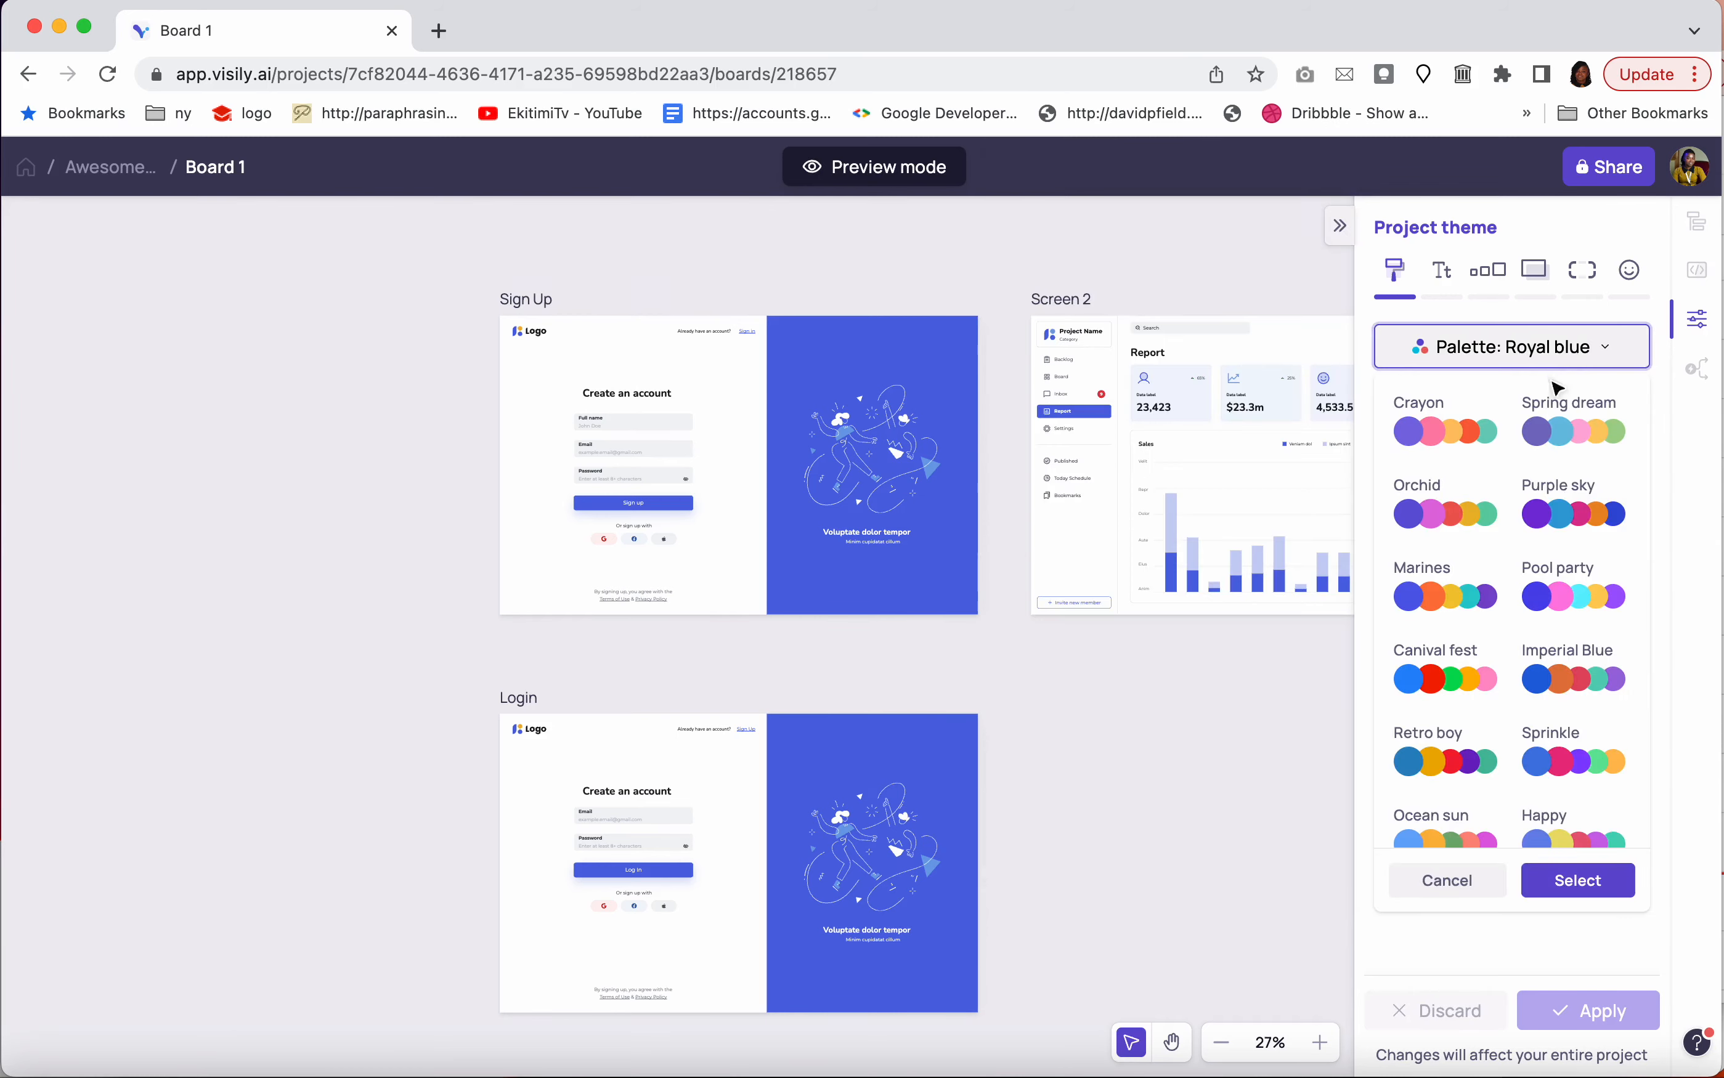
scroll(1540, 606, down, 3)
scroll(1540, 607, down, 10)
scroll(1540, 606, up, 8)
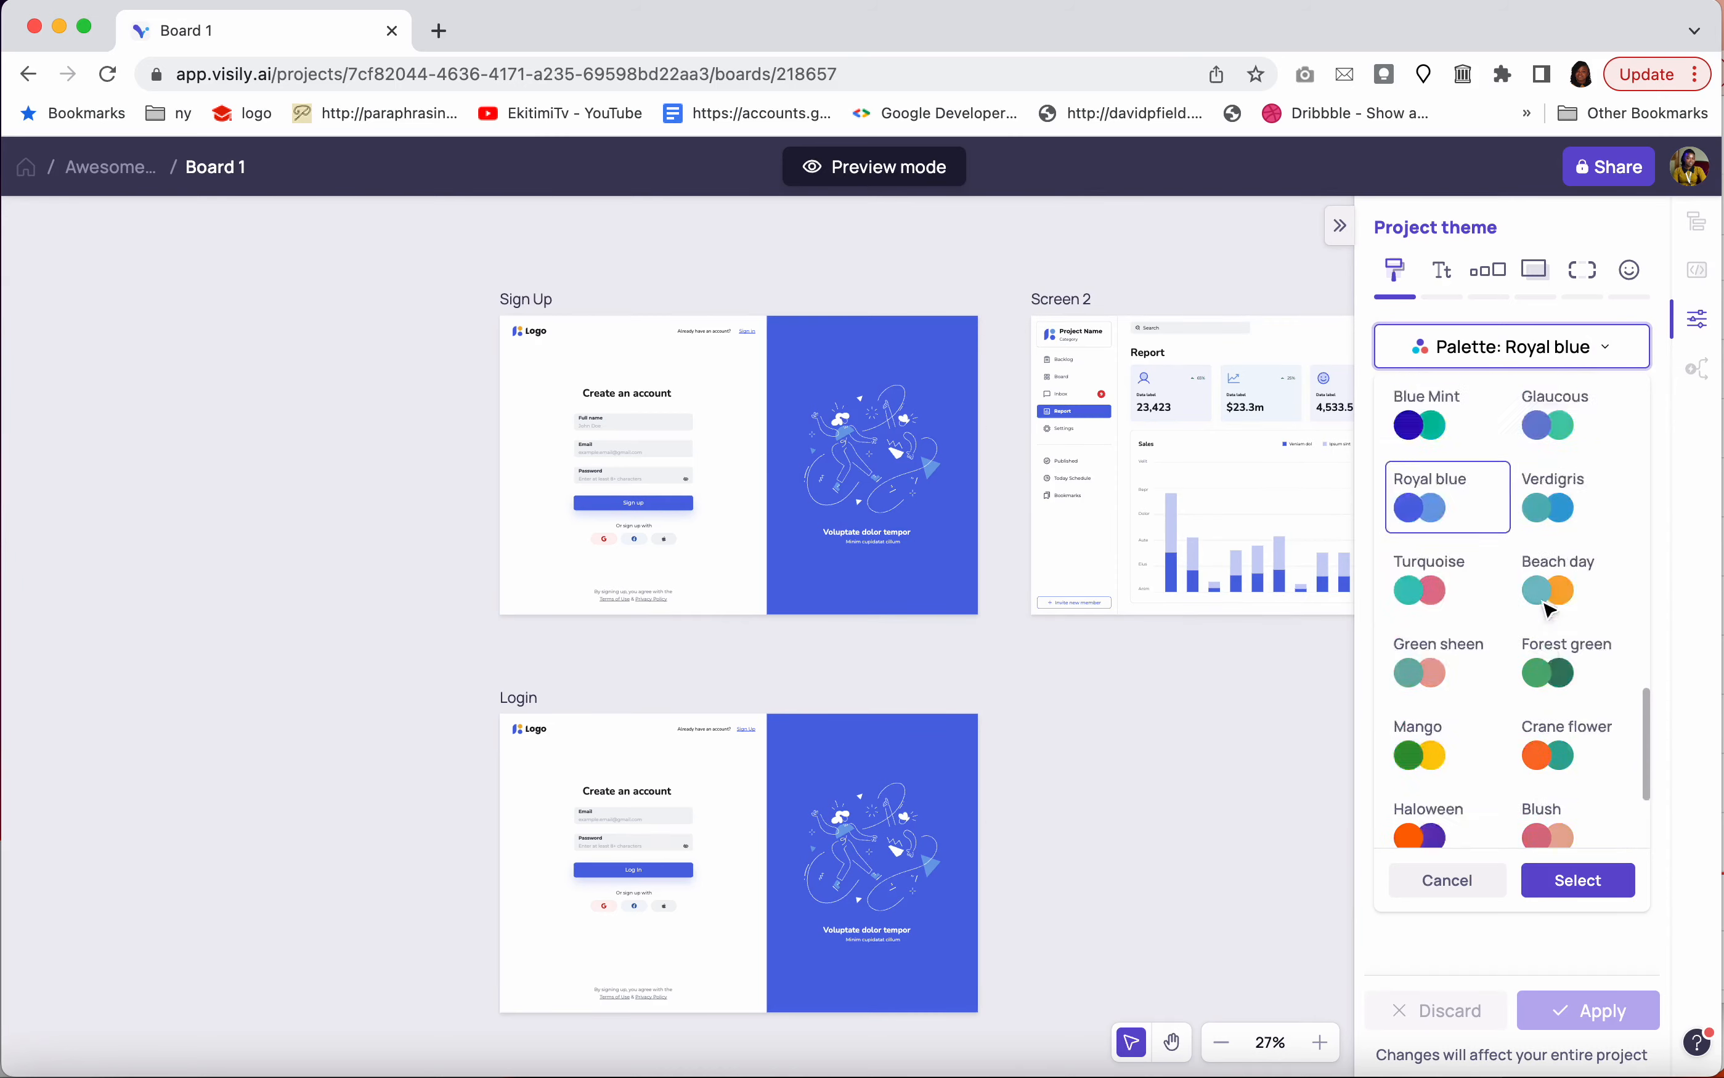
click(1568, 342)
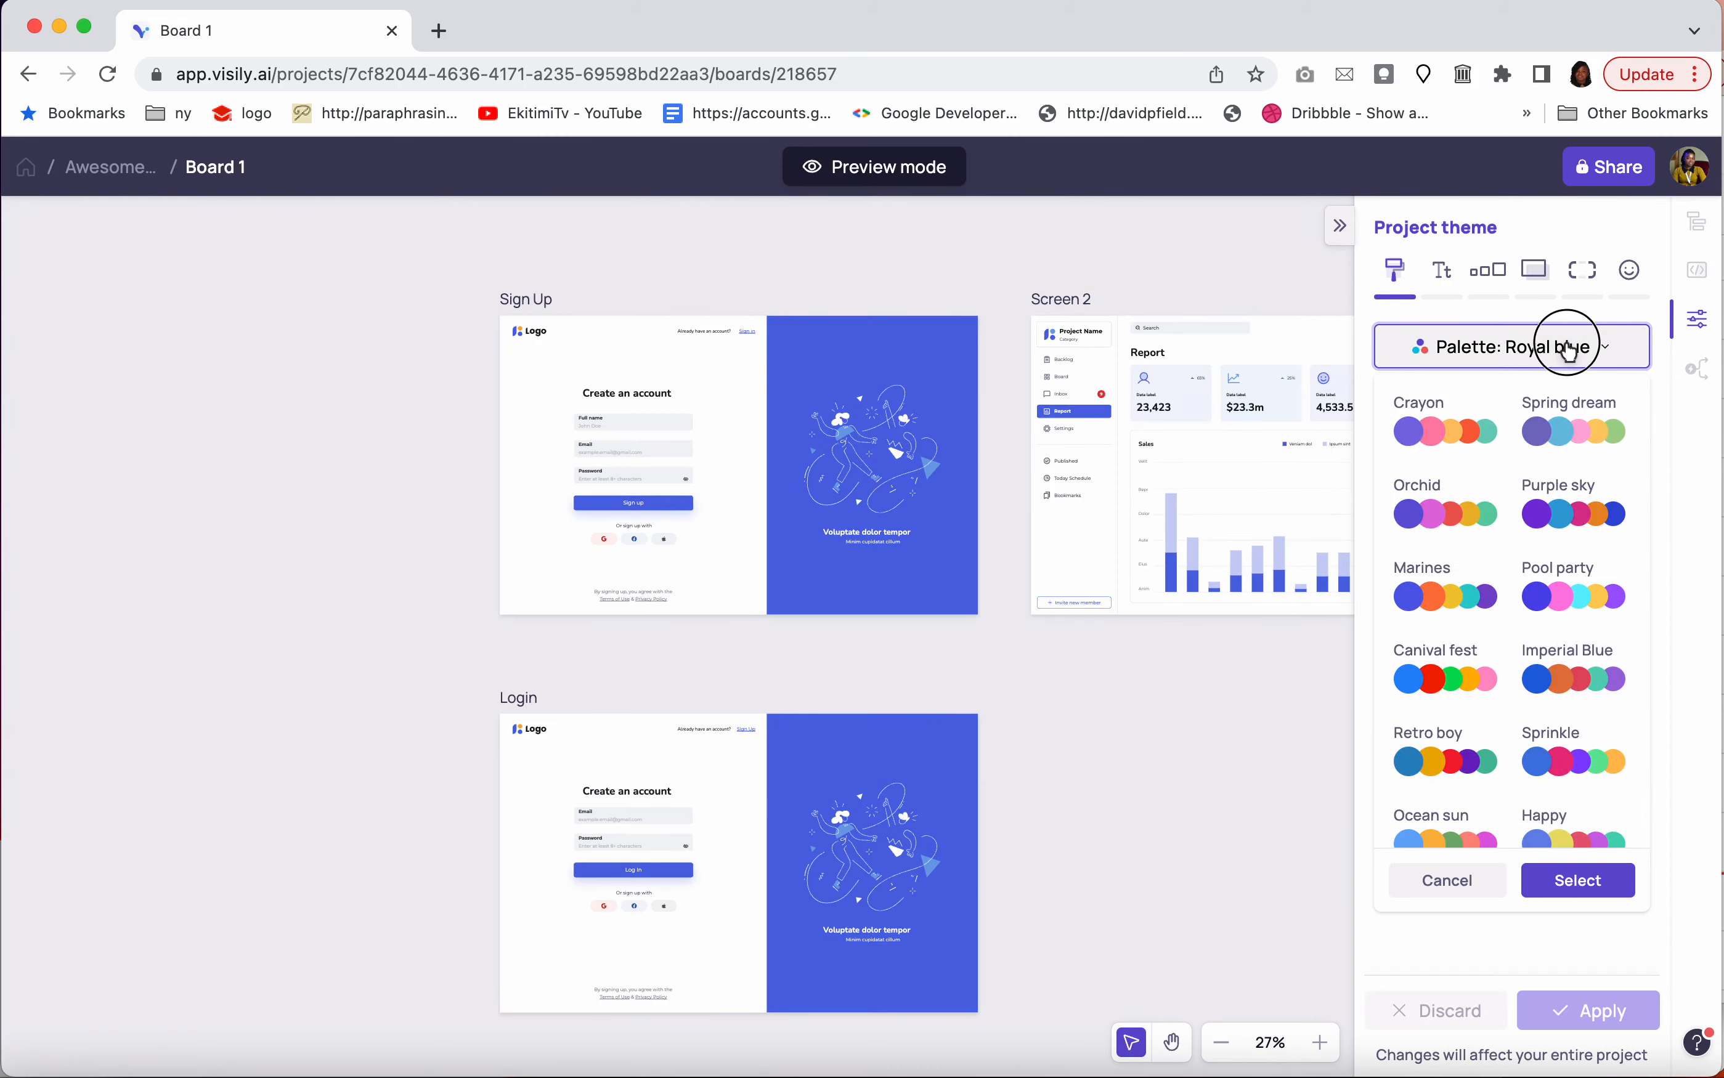
click(1610, 350)
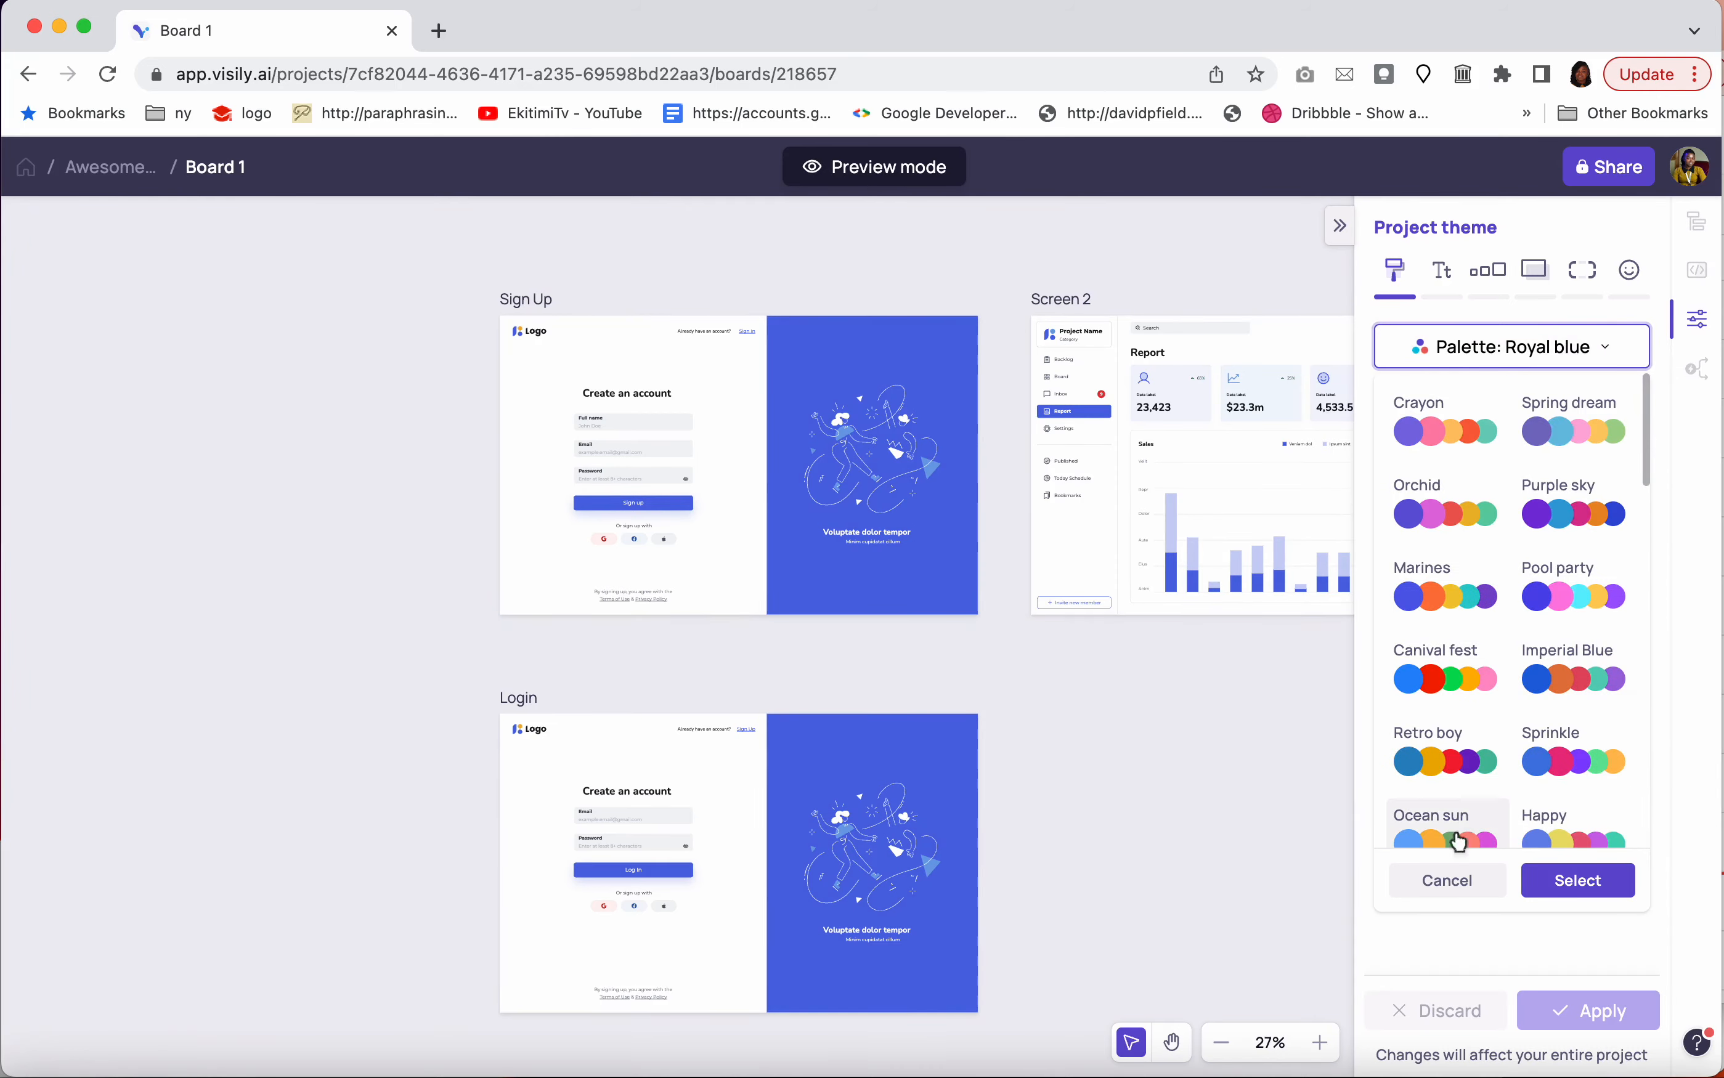
click(1451, 883)
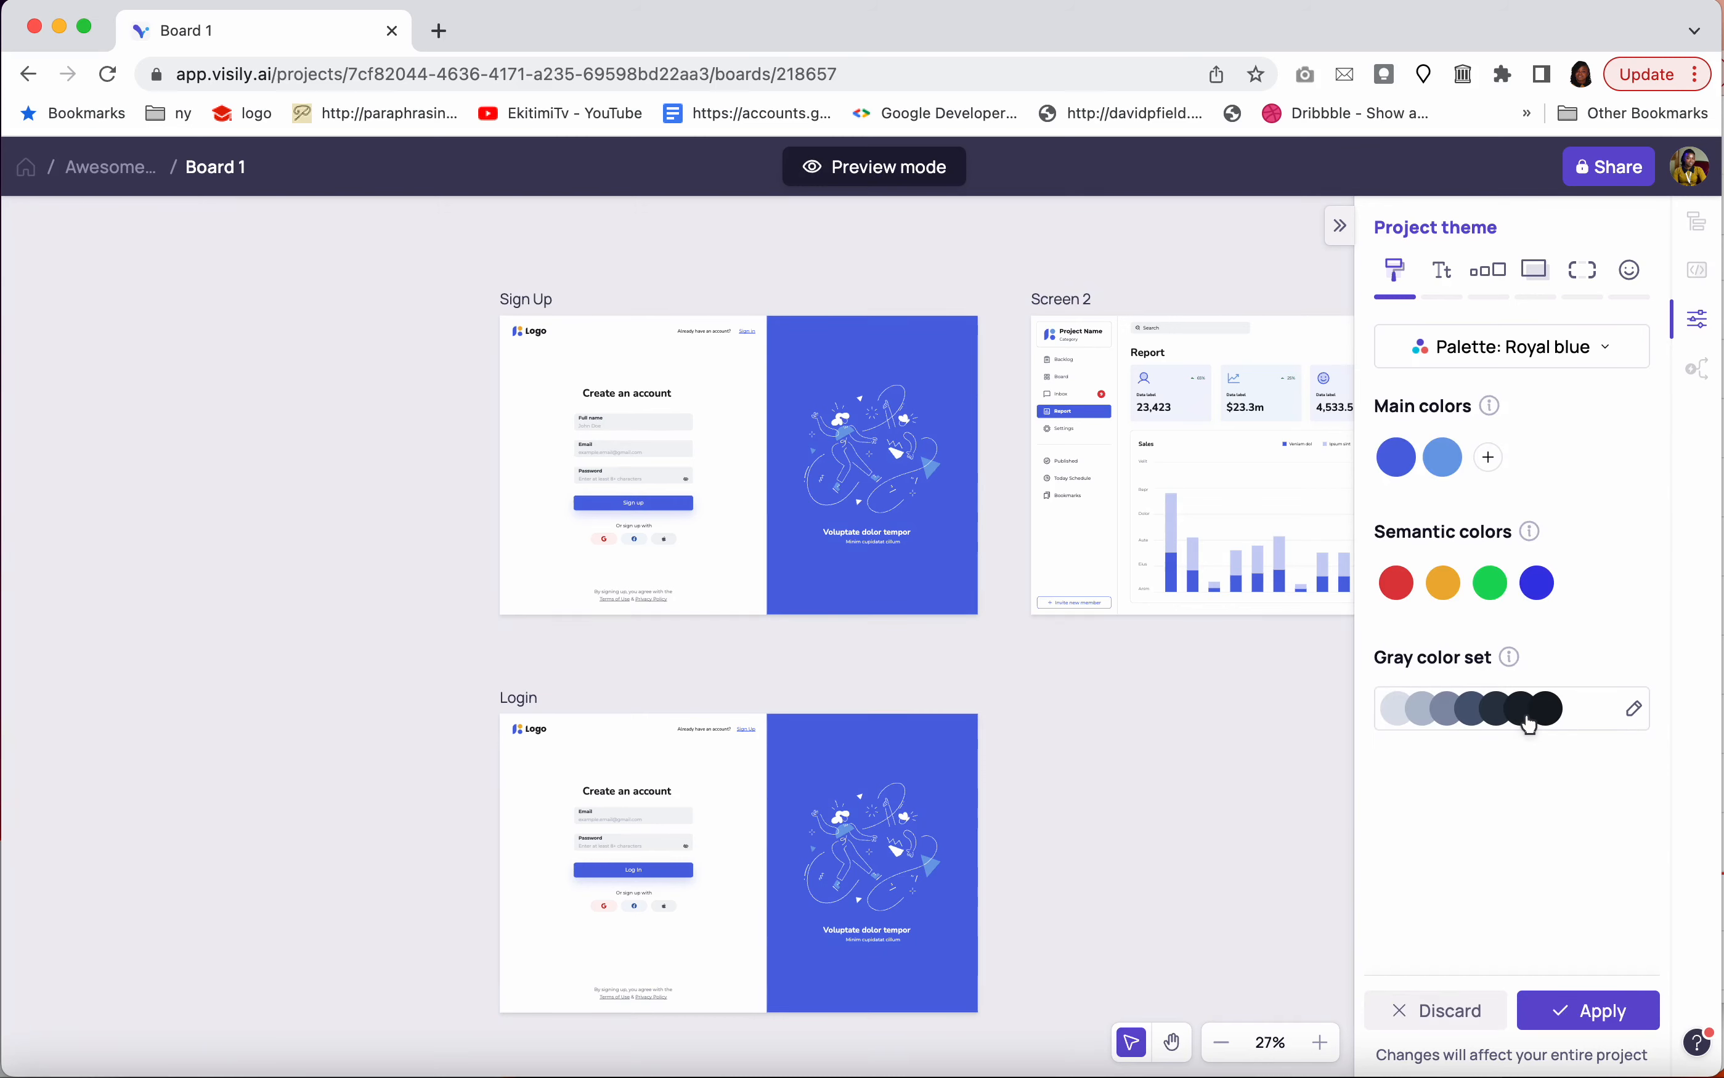
Browse the fonts available for the theme's heading and body text without choosing a new one
click(1447, 274)
click(1515, 408)
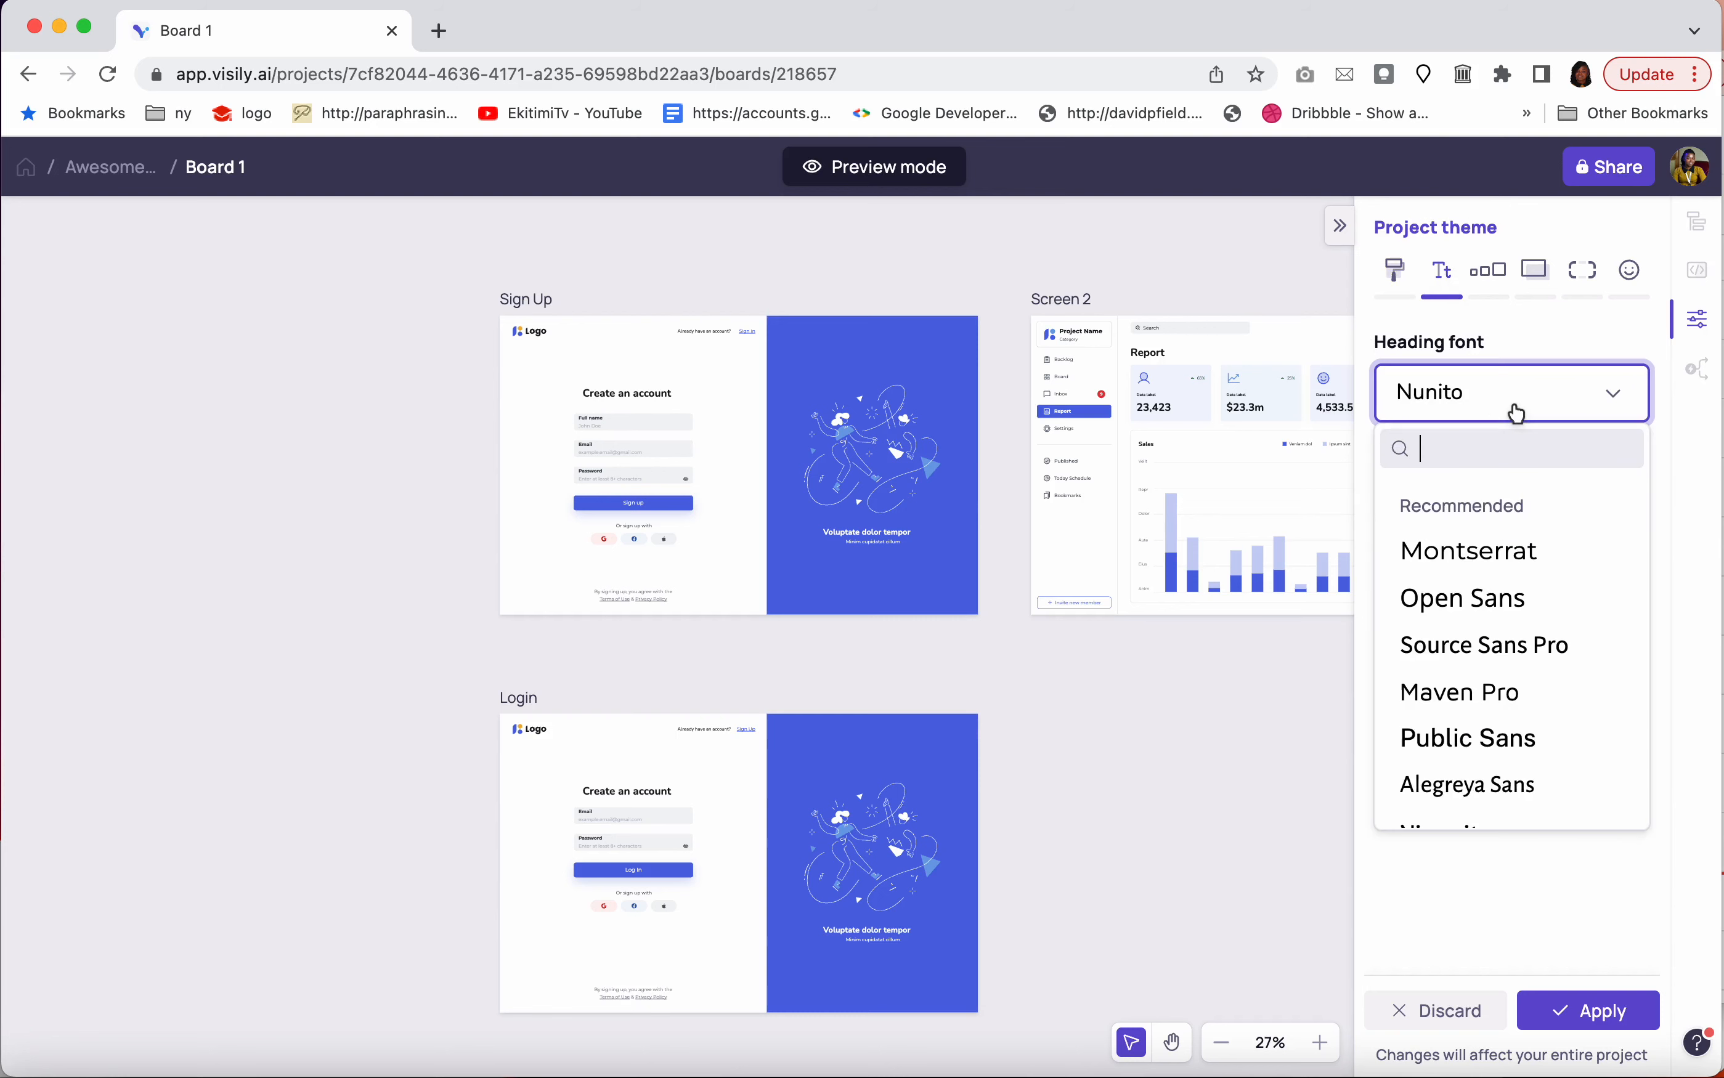
scroll(1516, 654, down, 10)
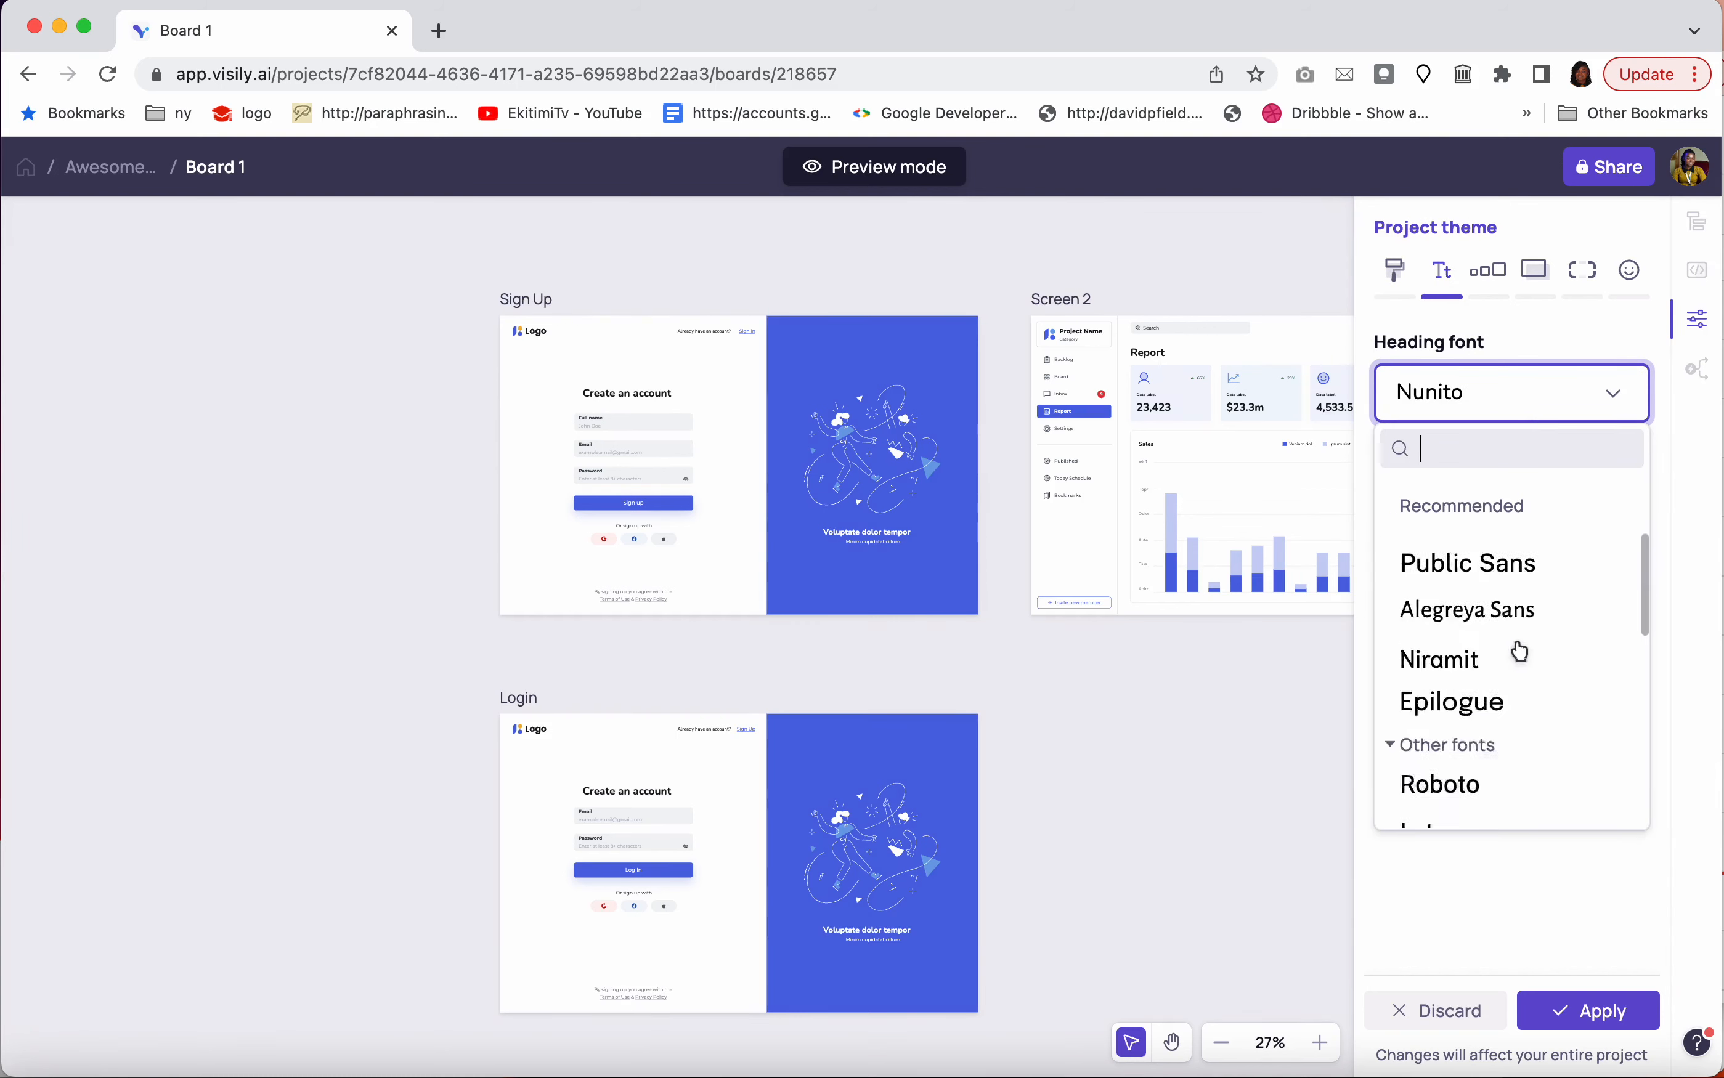
click(1577, 385)
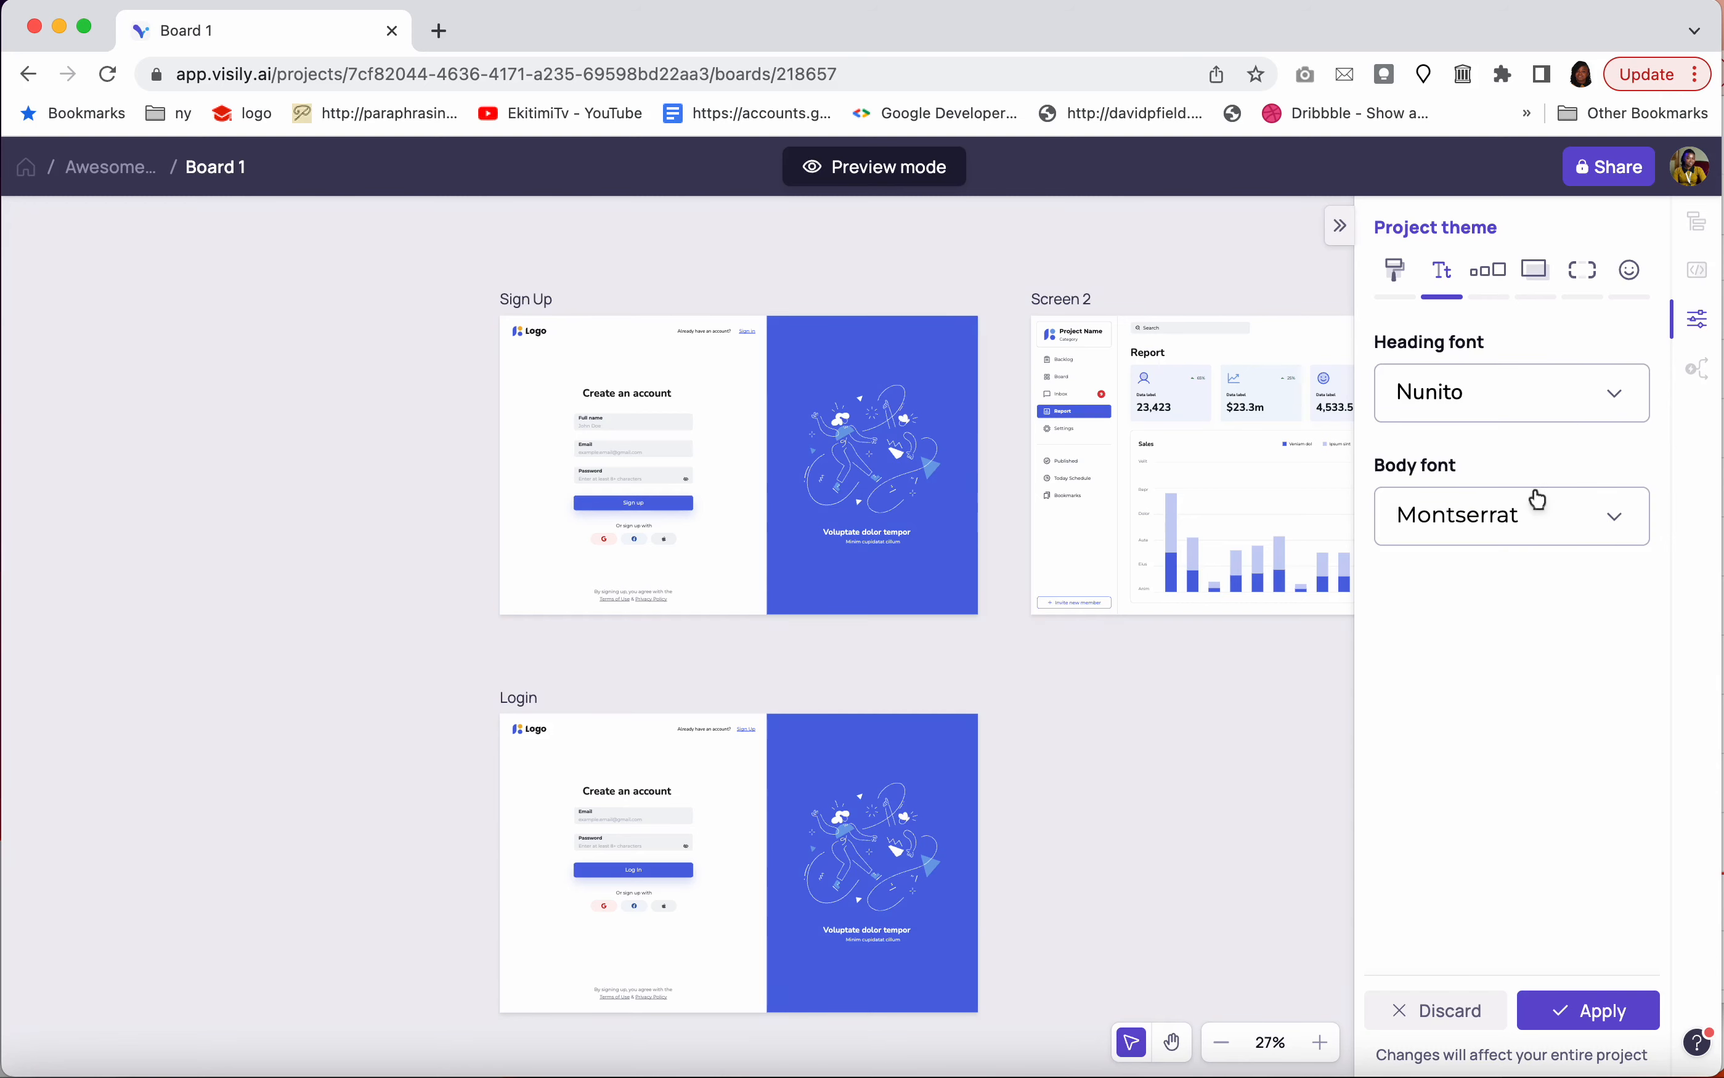
click(1515, 509)
scroll(1544, 886, down, 5)
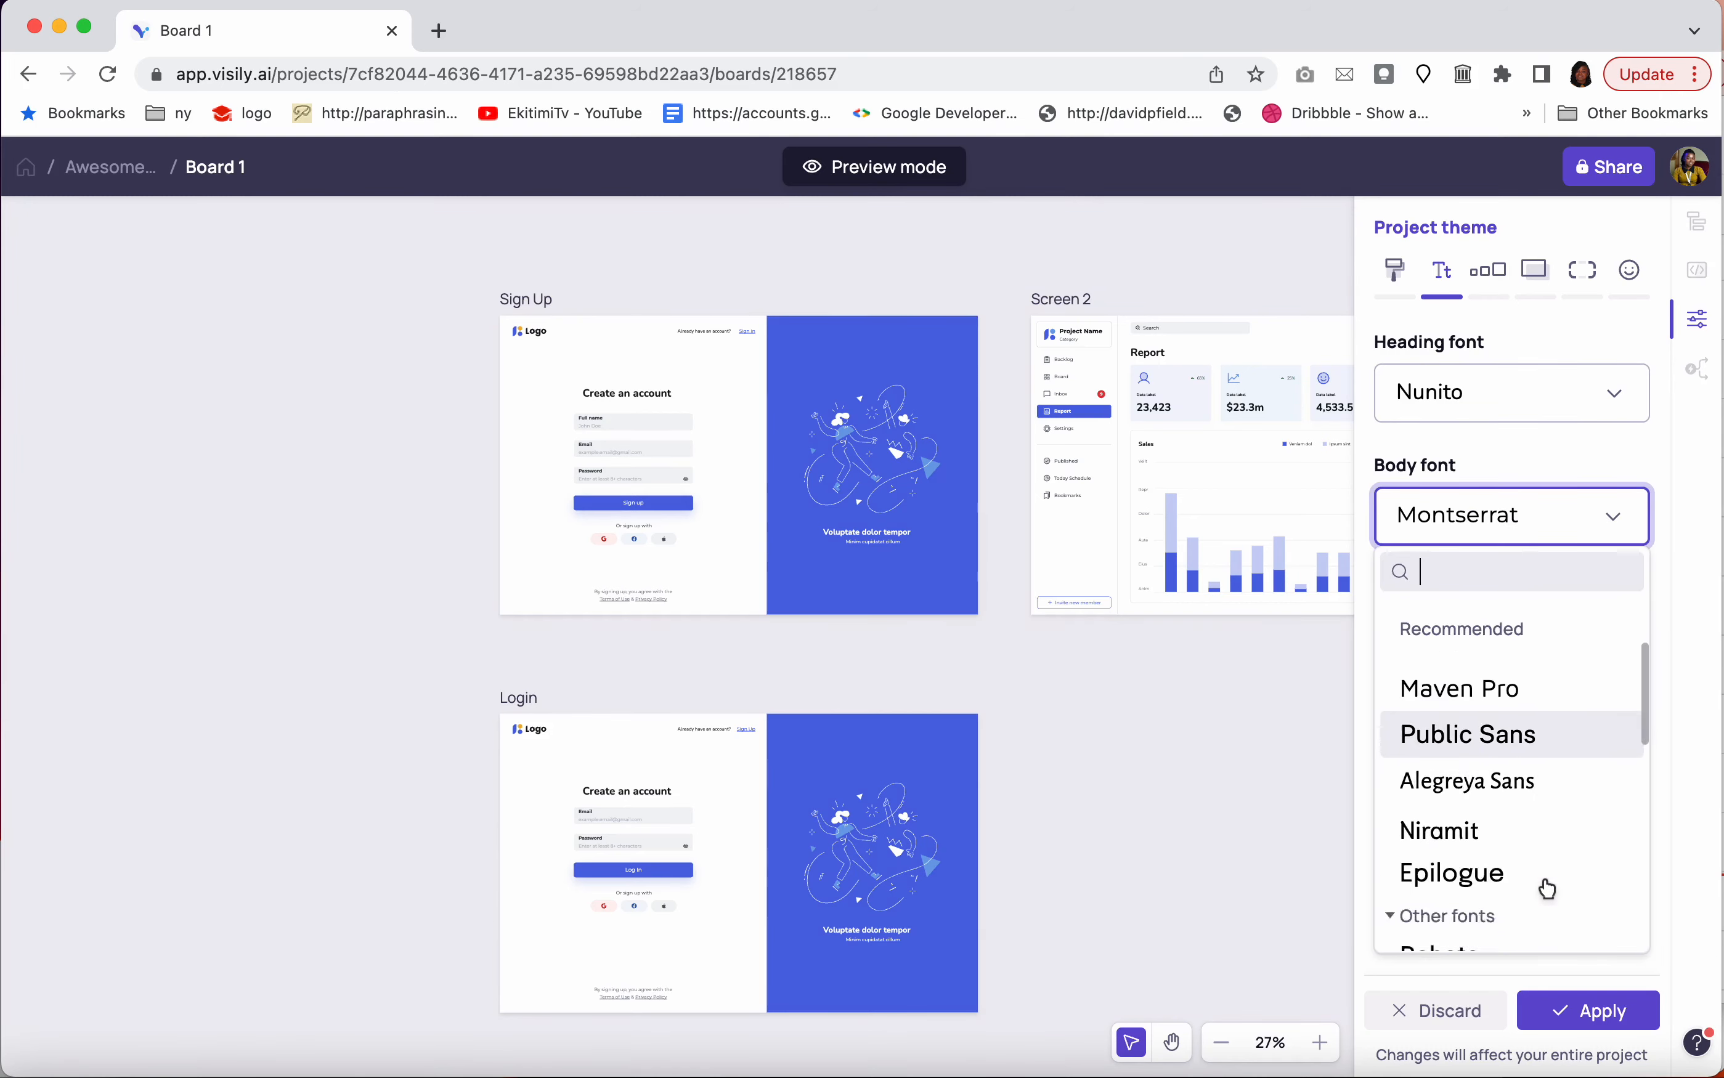
click(1590, 528)
click(1590, 527)
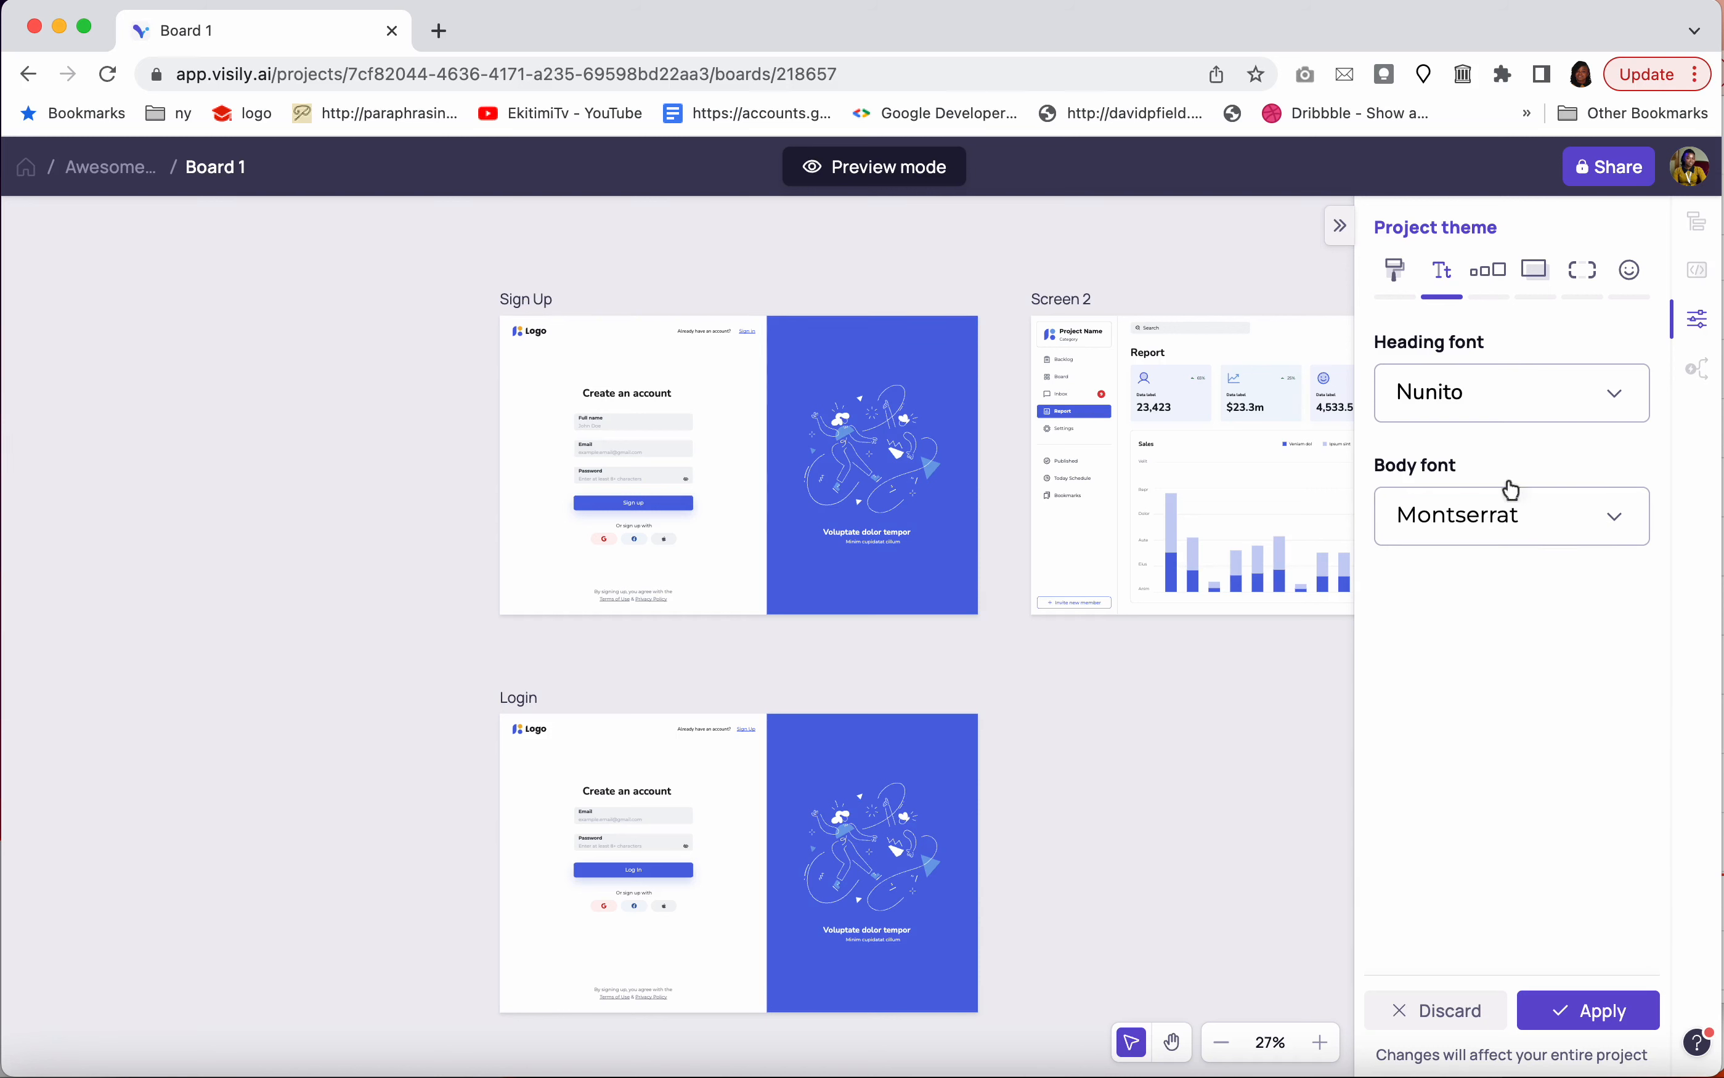
Preview the project theme's element sizing at Small and set it to Large
click(1488, 271)
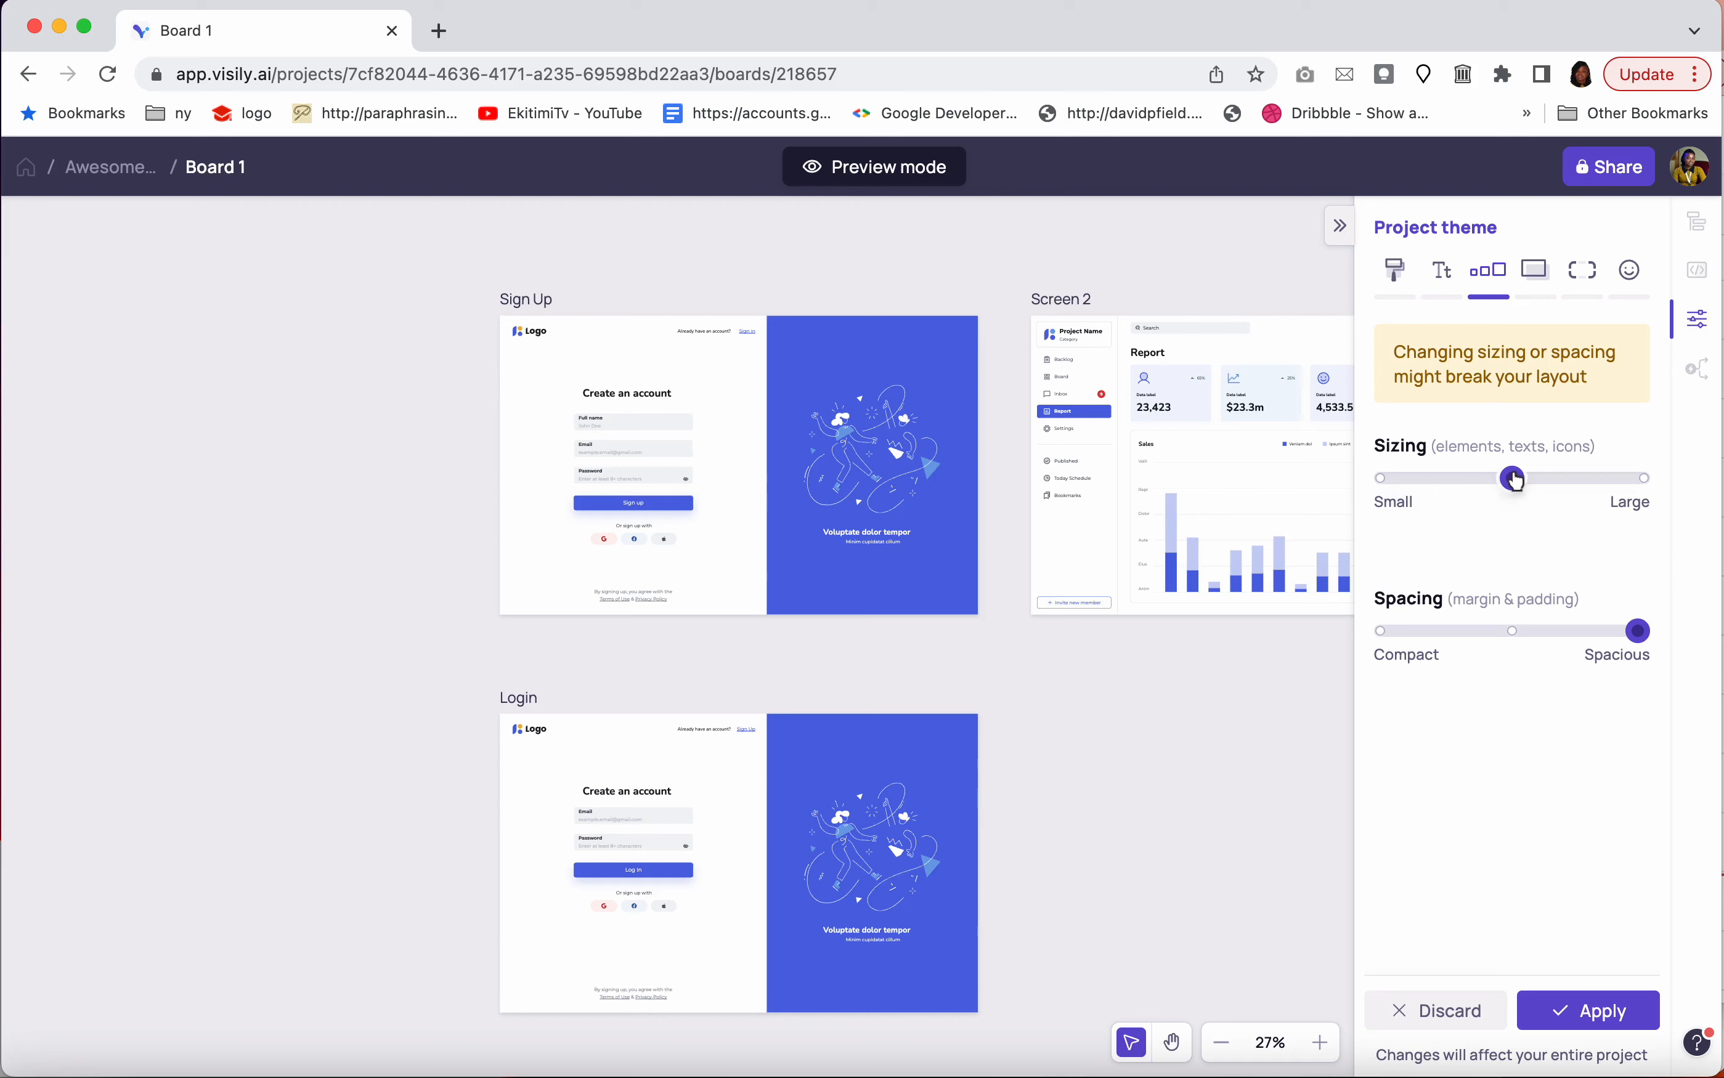
drag(1514, 484, 1383, 487)
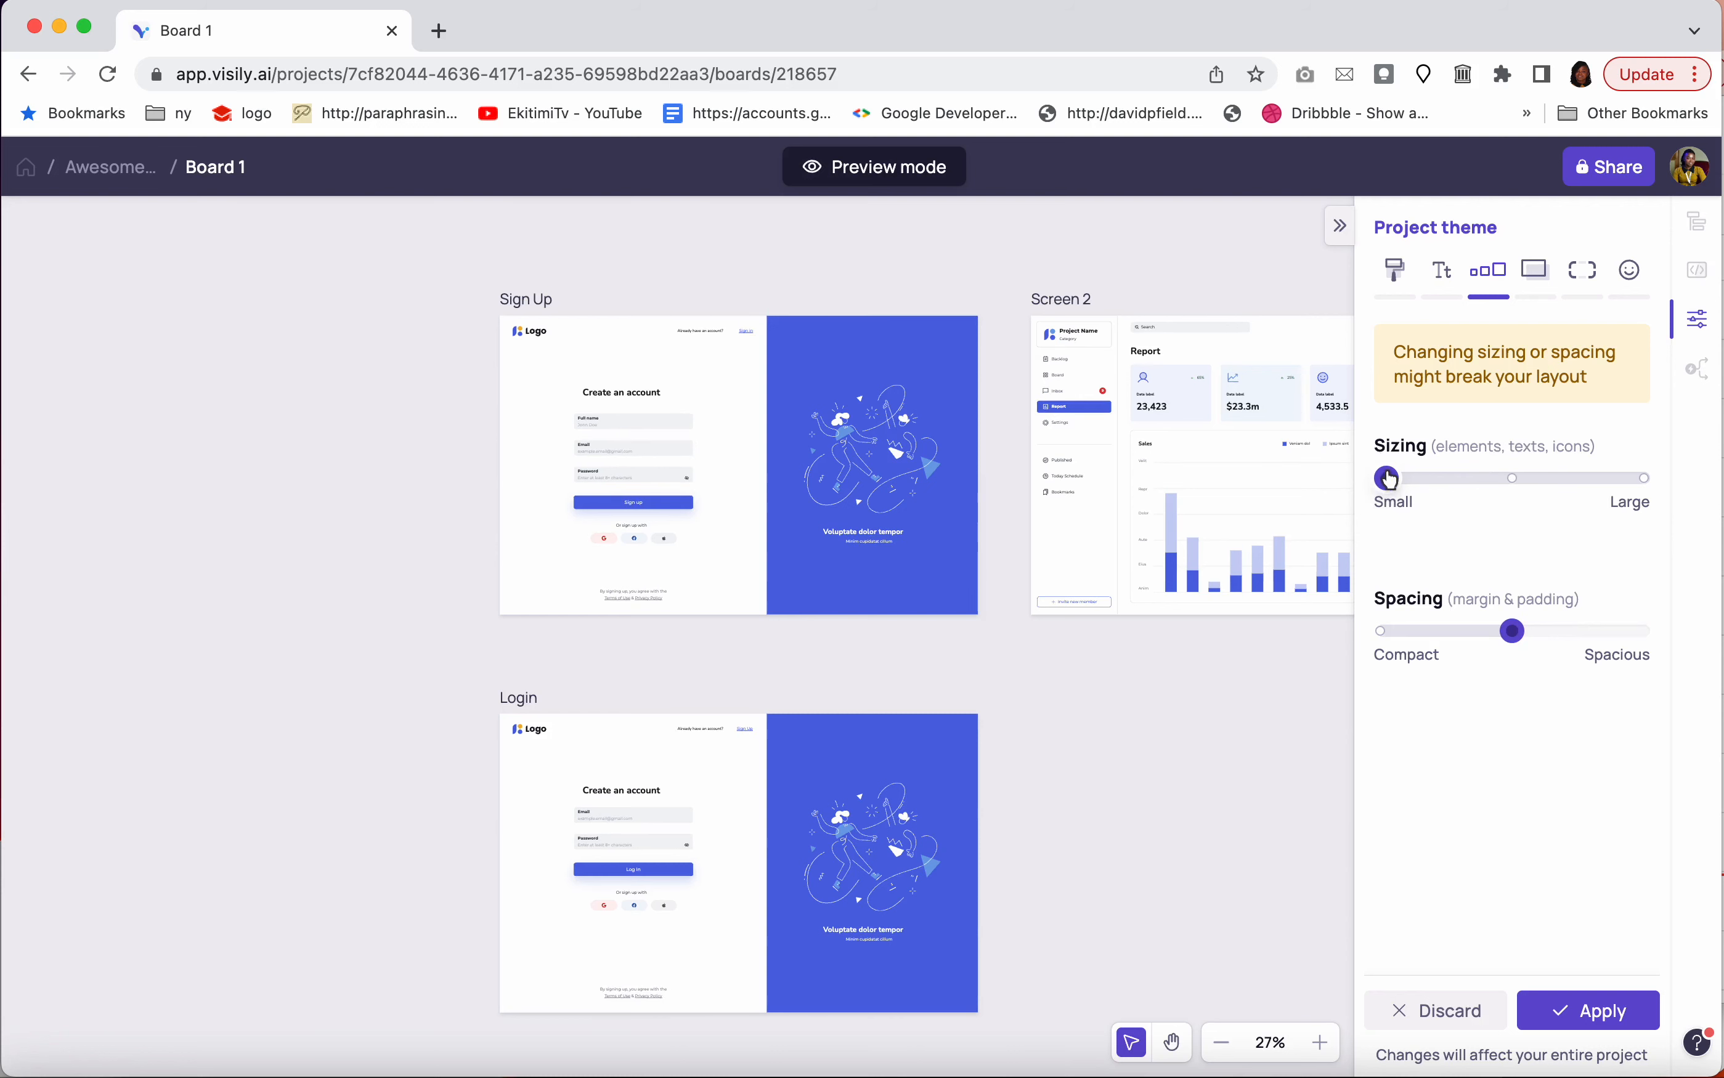
drag(1387, 479, 1607, 489)
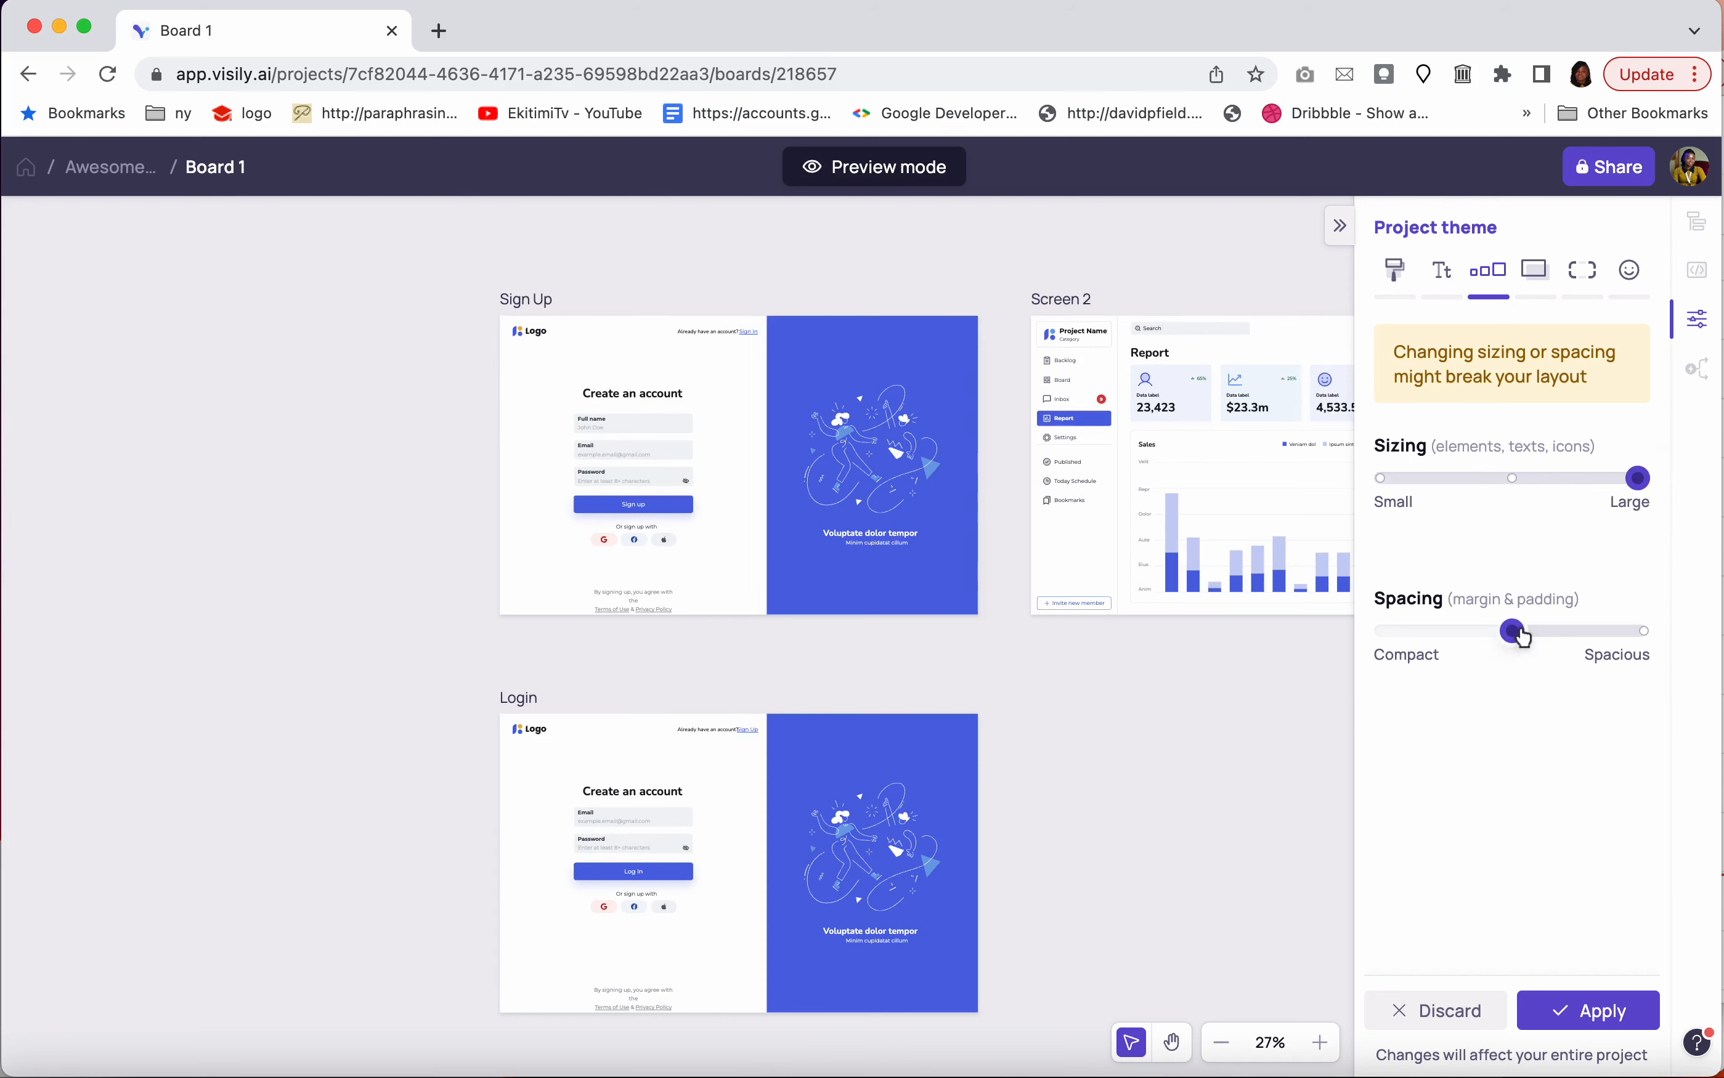
Try to set the theme's margin and padding spacing to Compact
drag(1518, 630, 1365, 620)
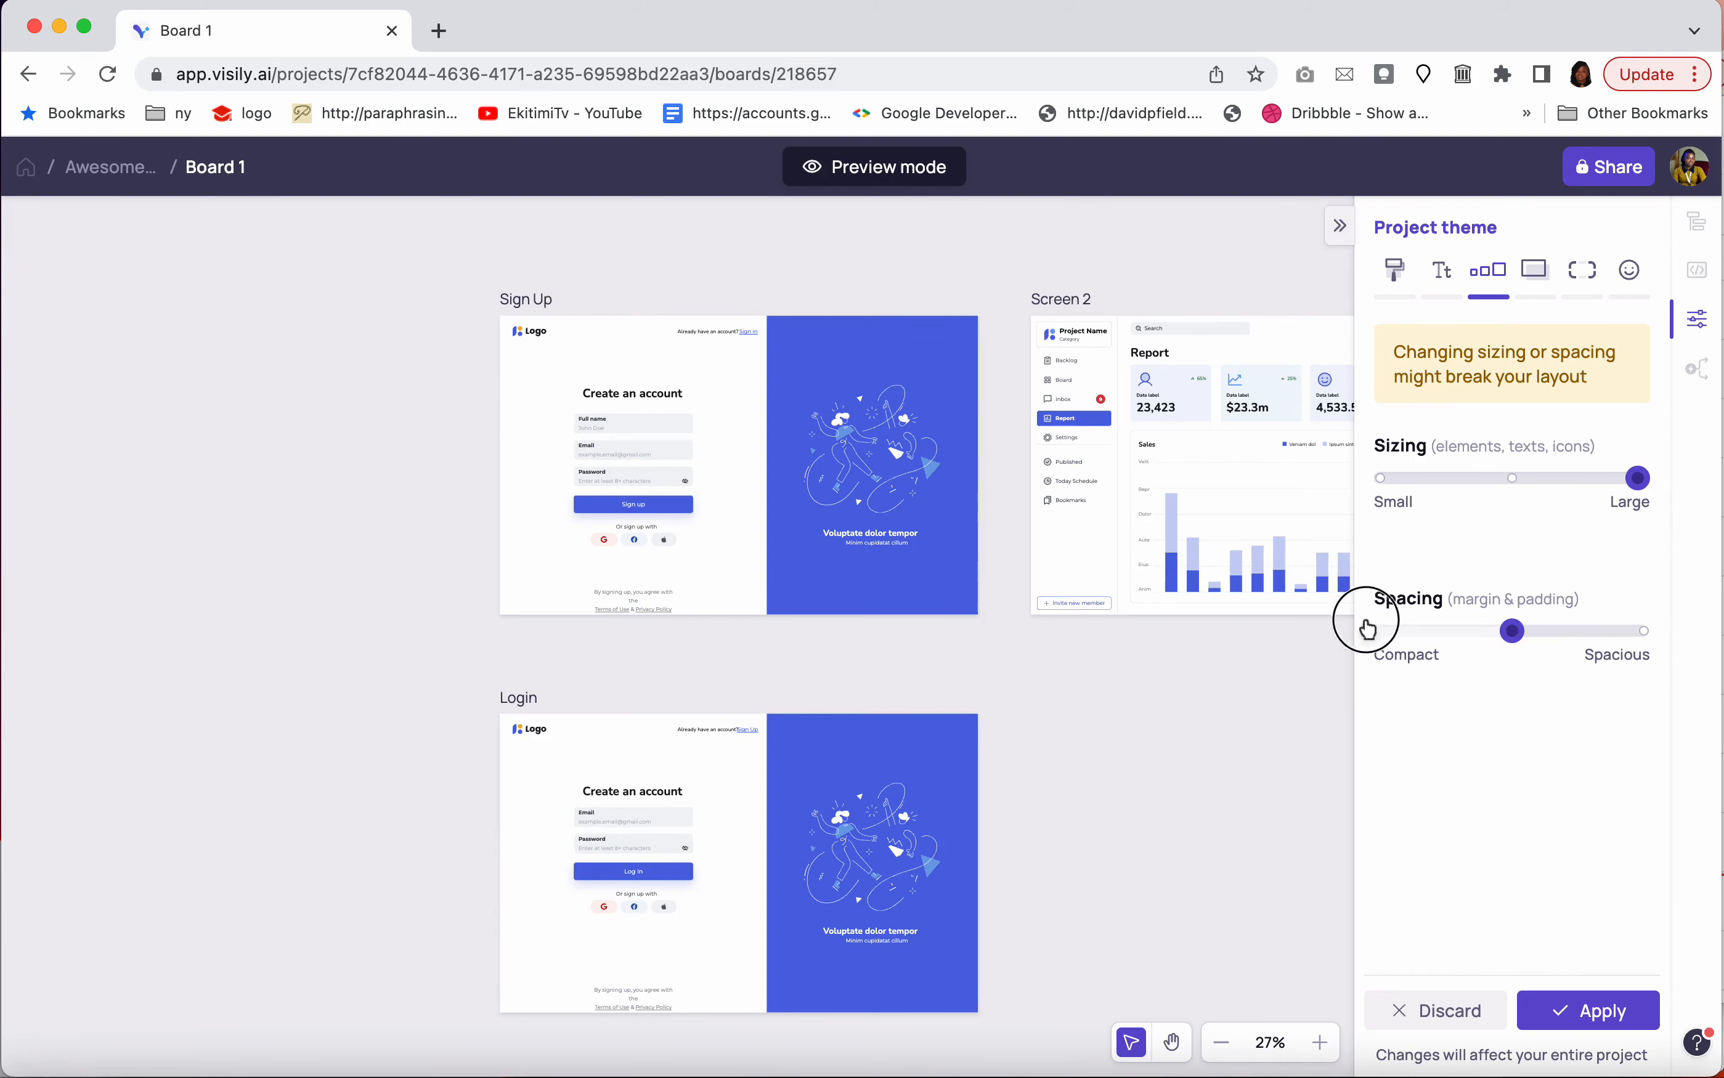
drag(1505, 630, 1370, 628)
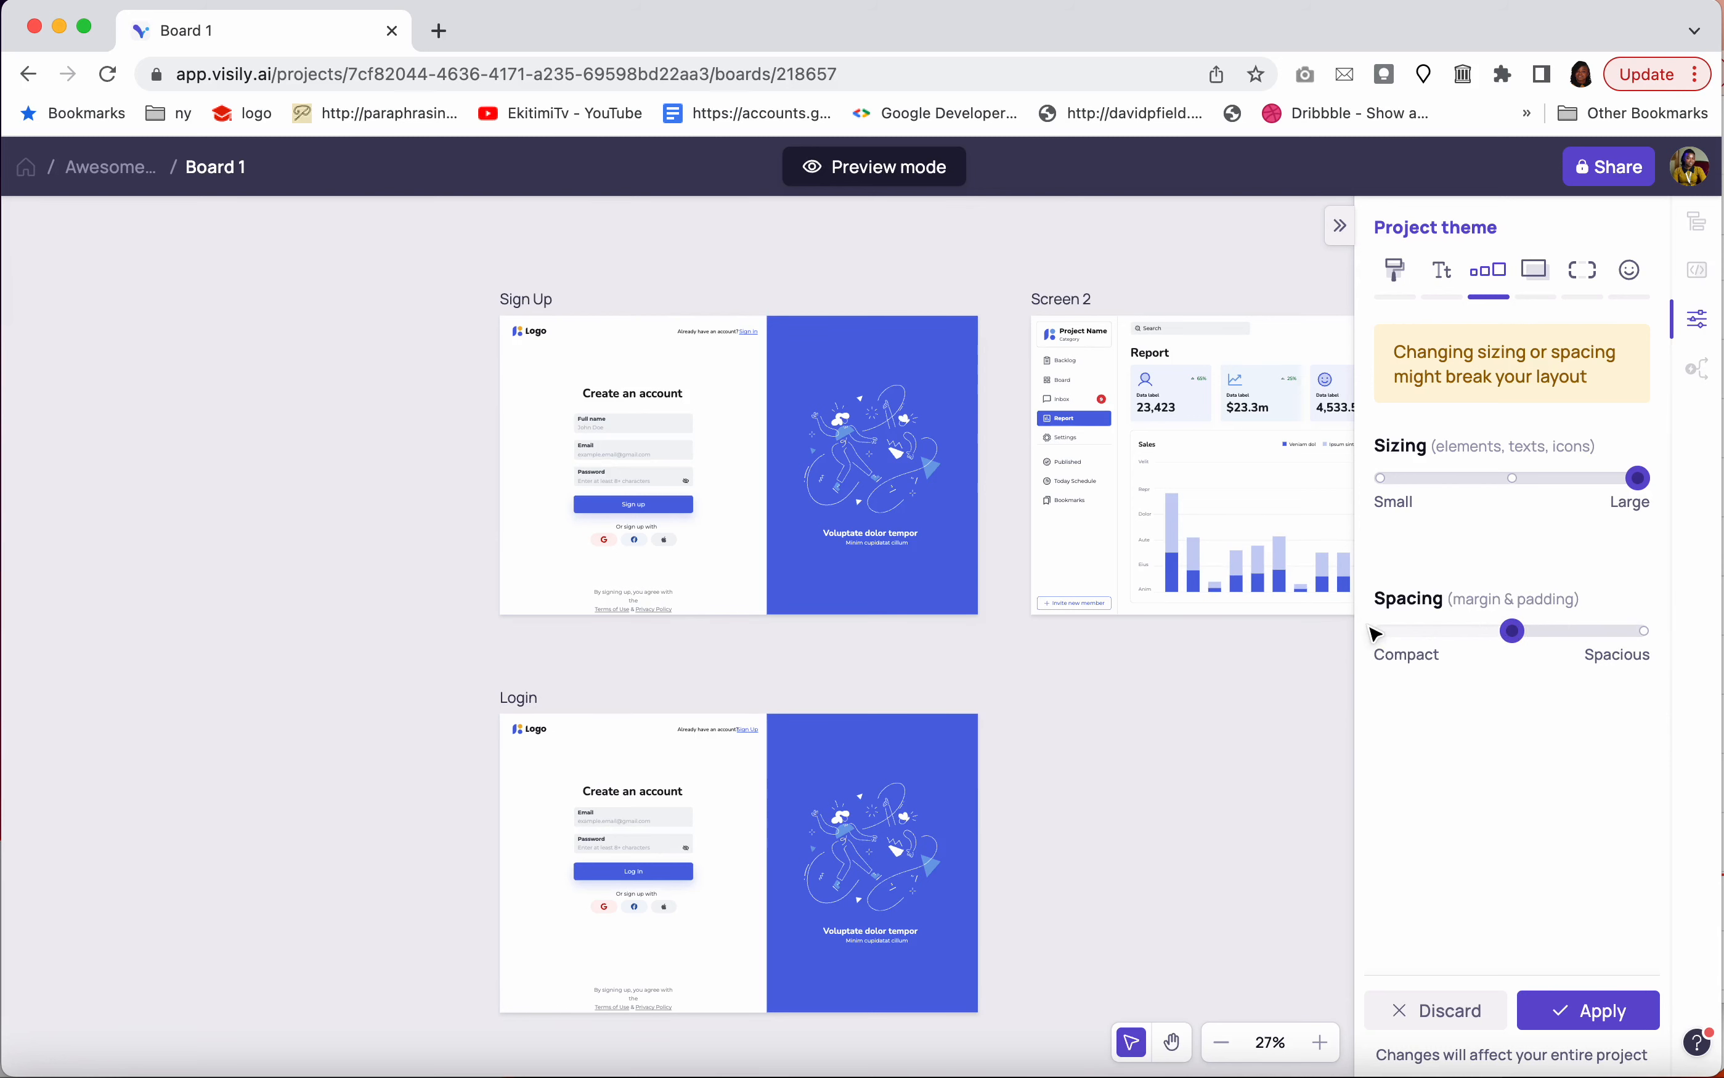
Preview the theme's shadow elevation at Flat on the report cards and return it to Very high
click(1534, 276)
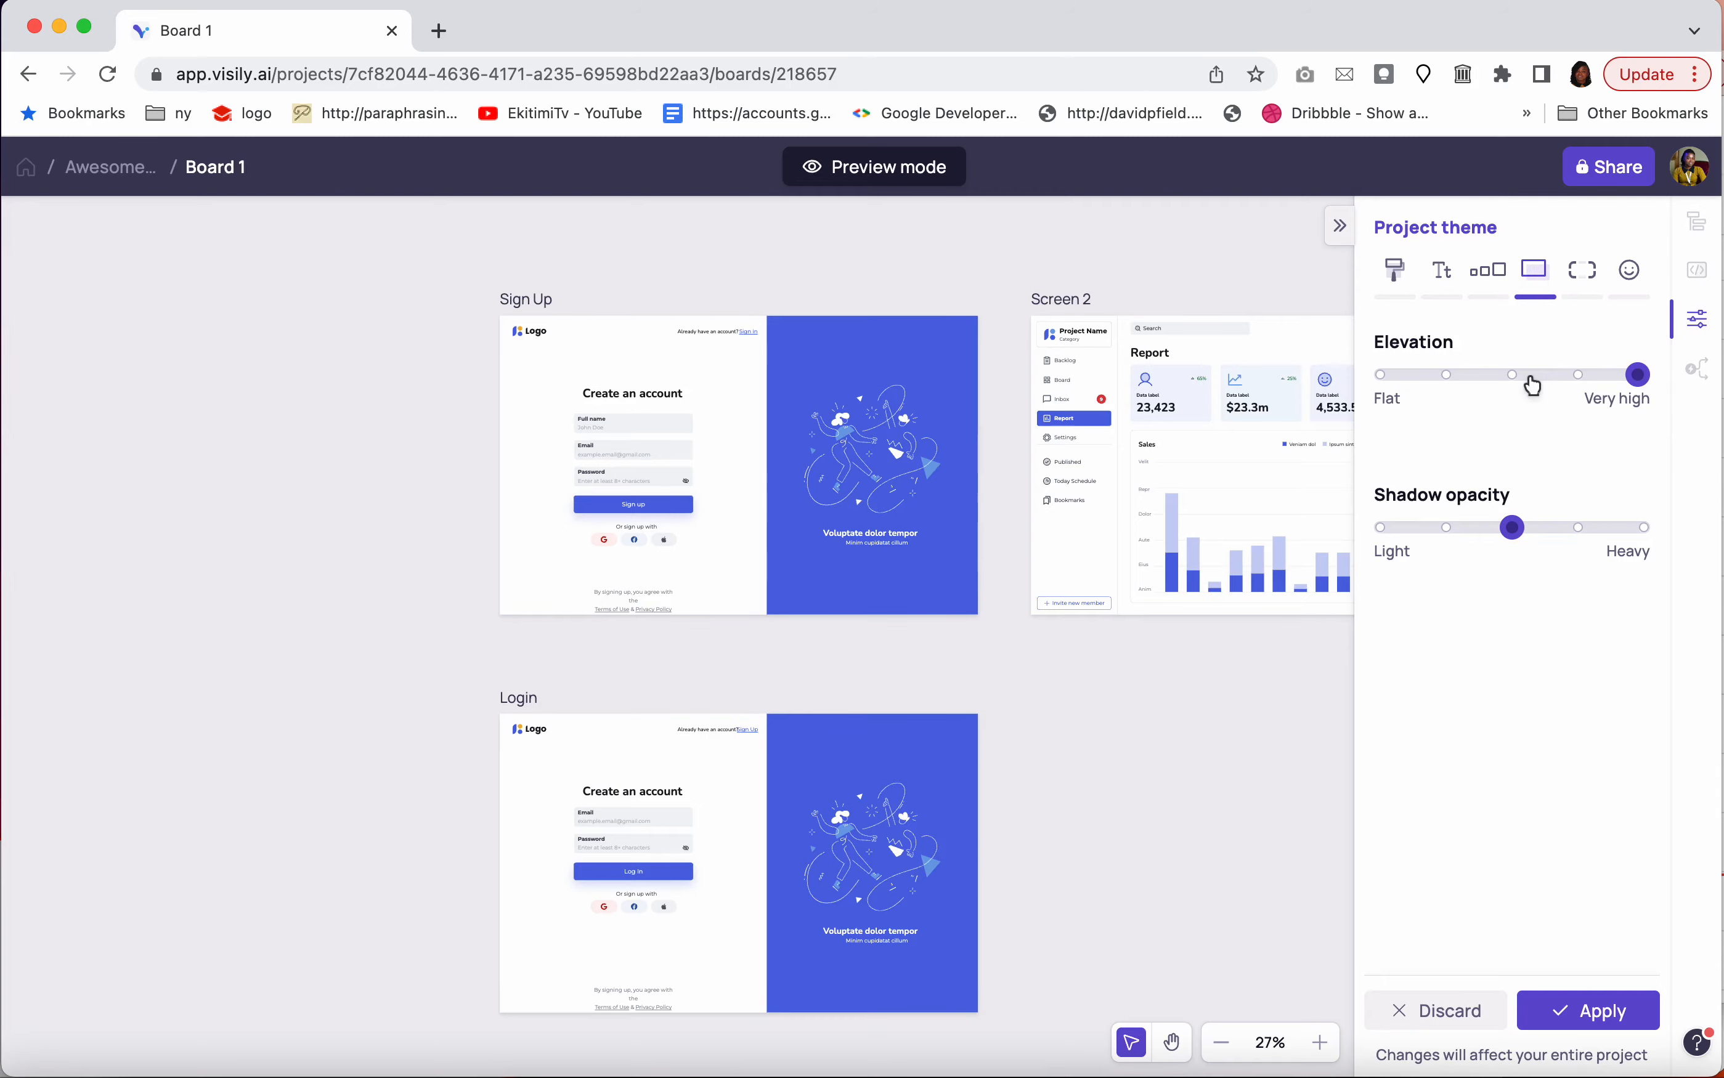
scroll(1202, 391, up, 5)
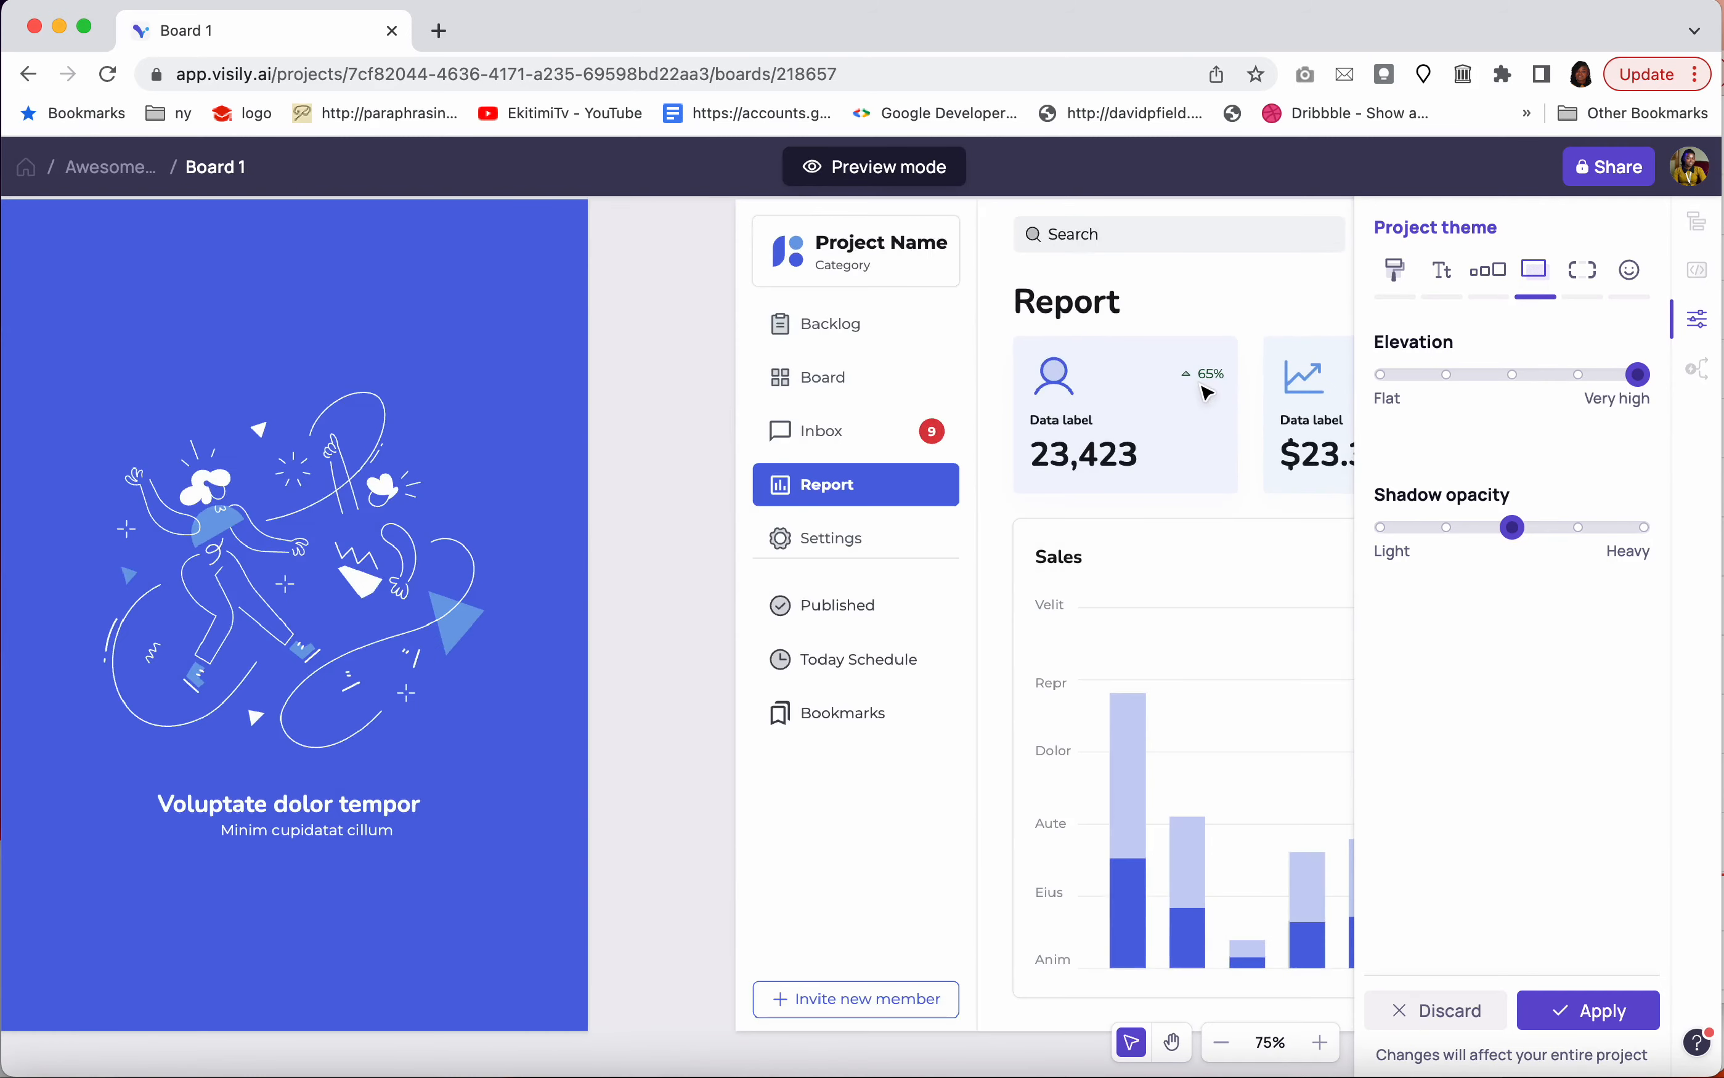
drag(1637, 375, 1340, 381)
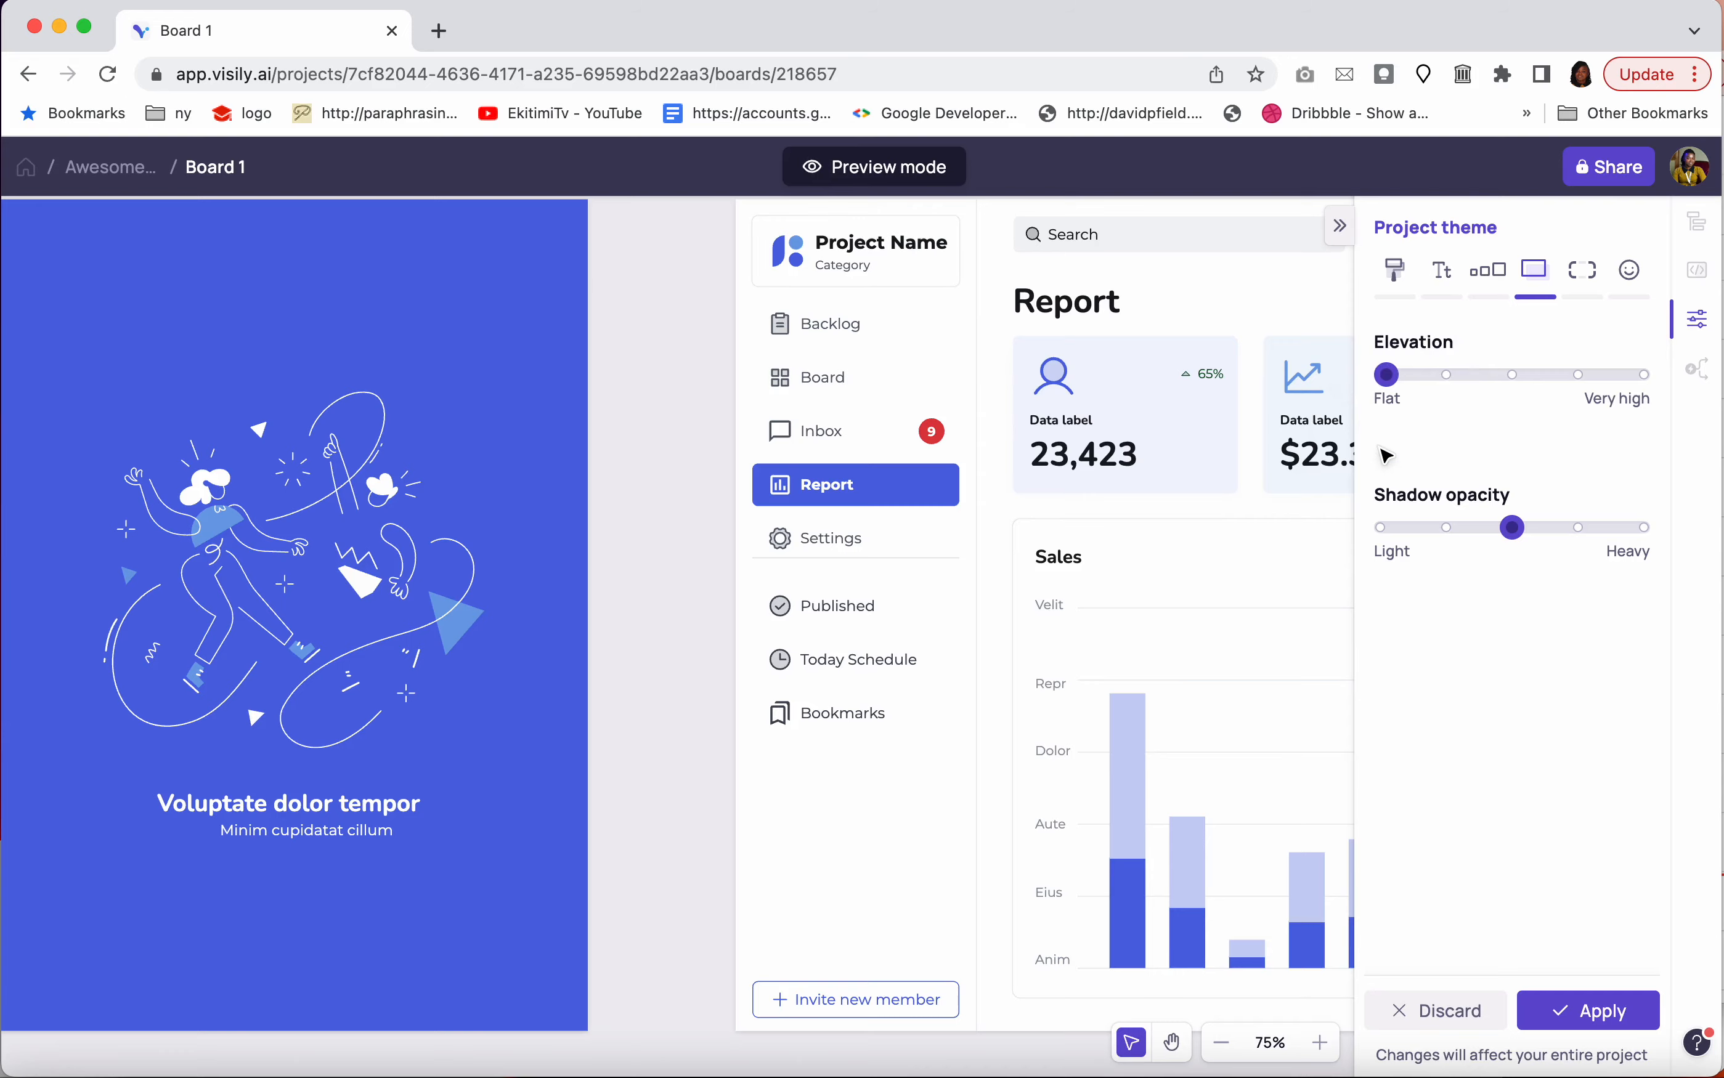
scroll(1220, 432, up, 10)
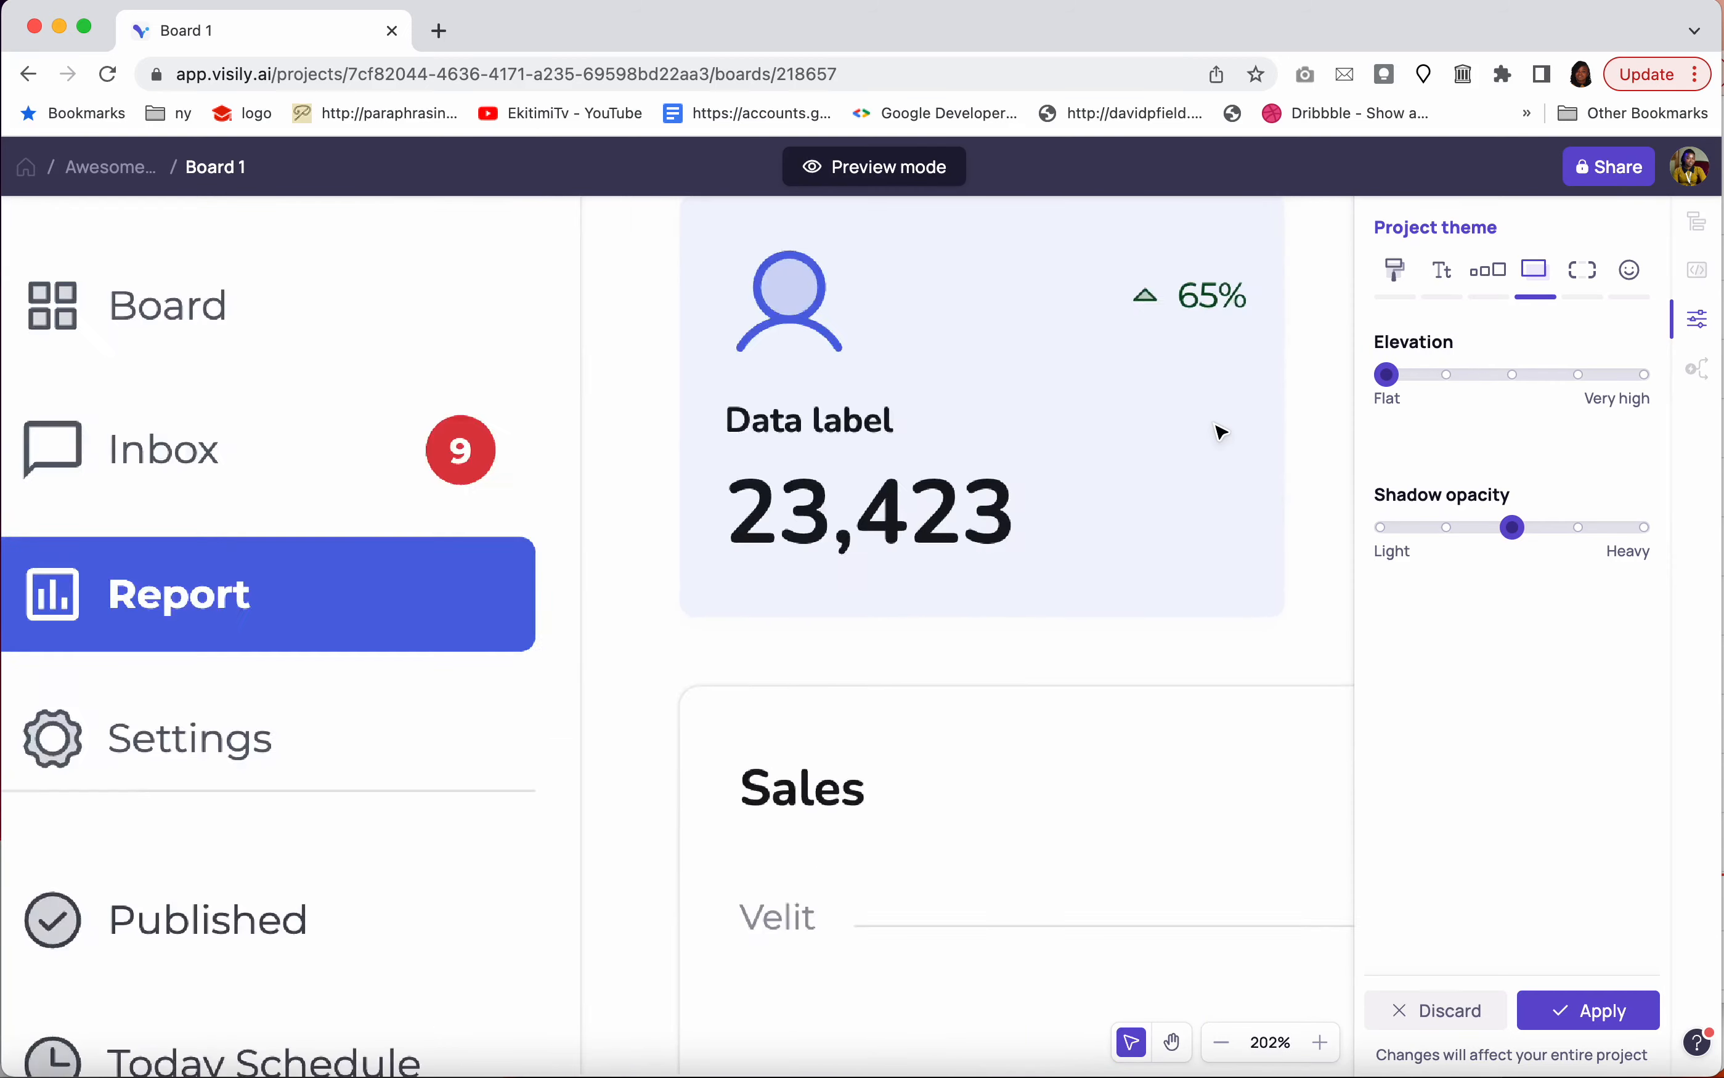
scroll(949, 590, up, 9)
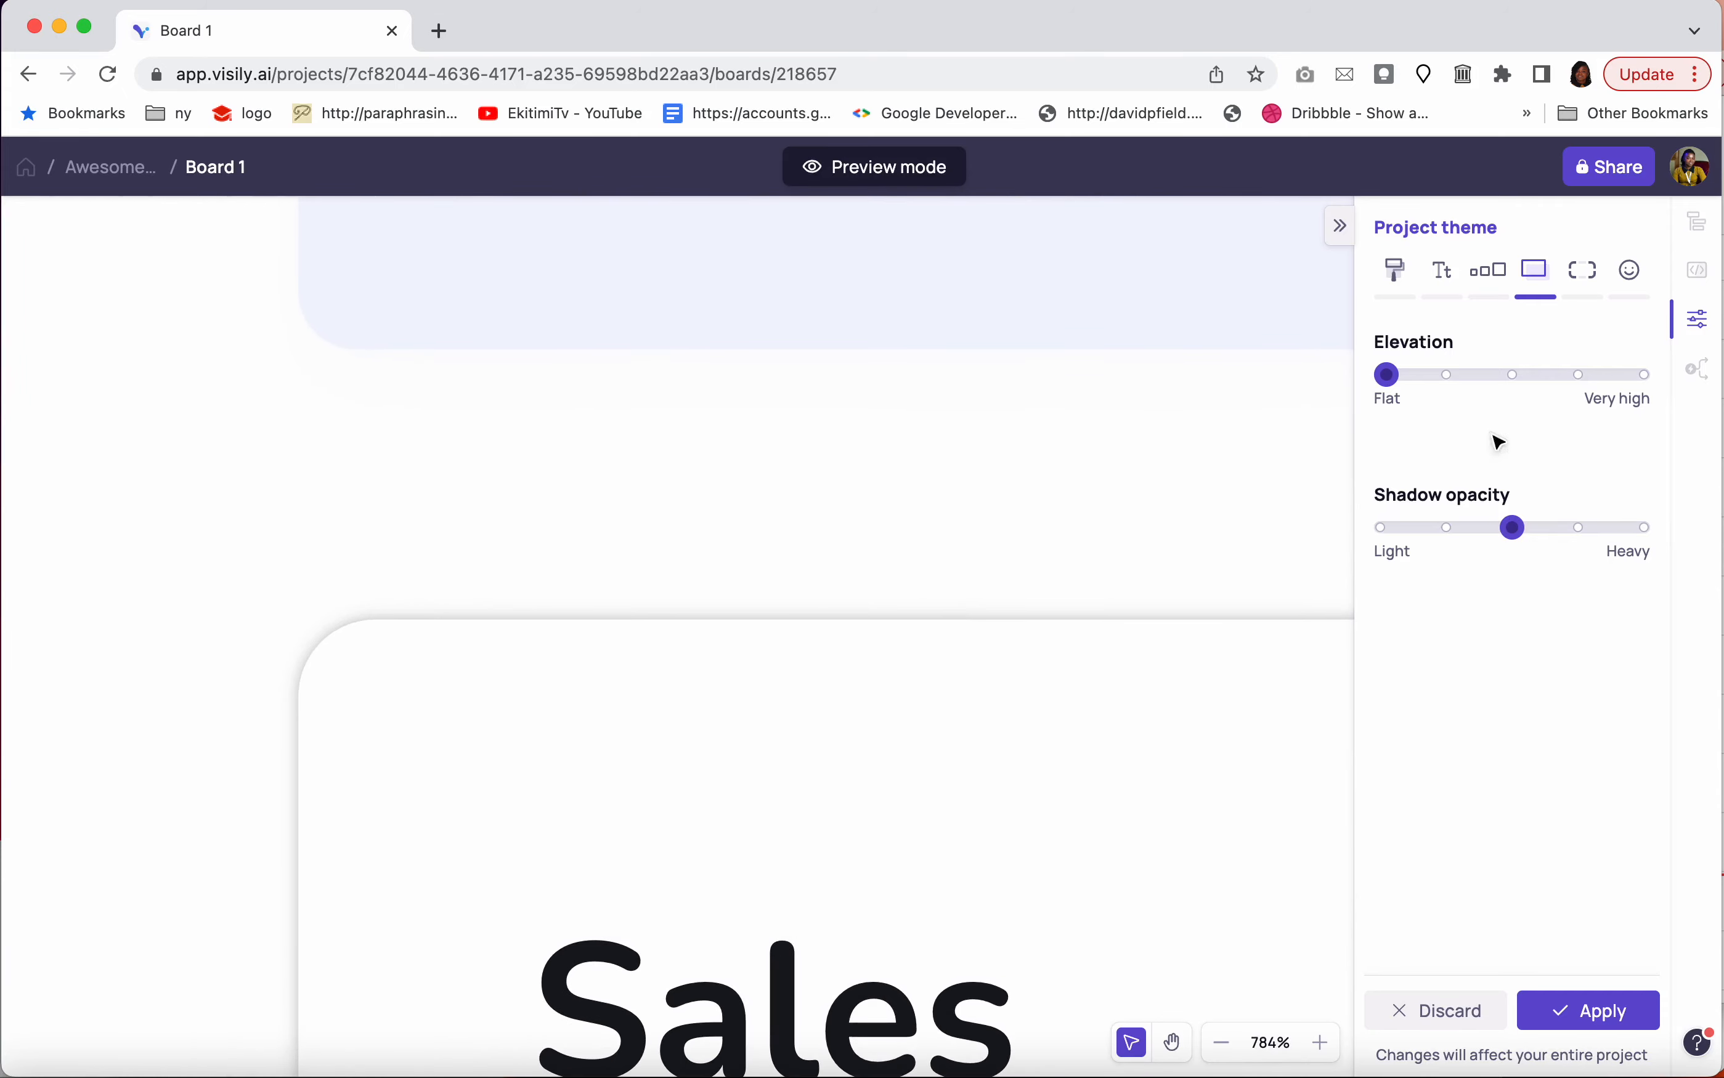
drag(1388, 379, 1629, 381)
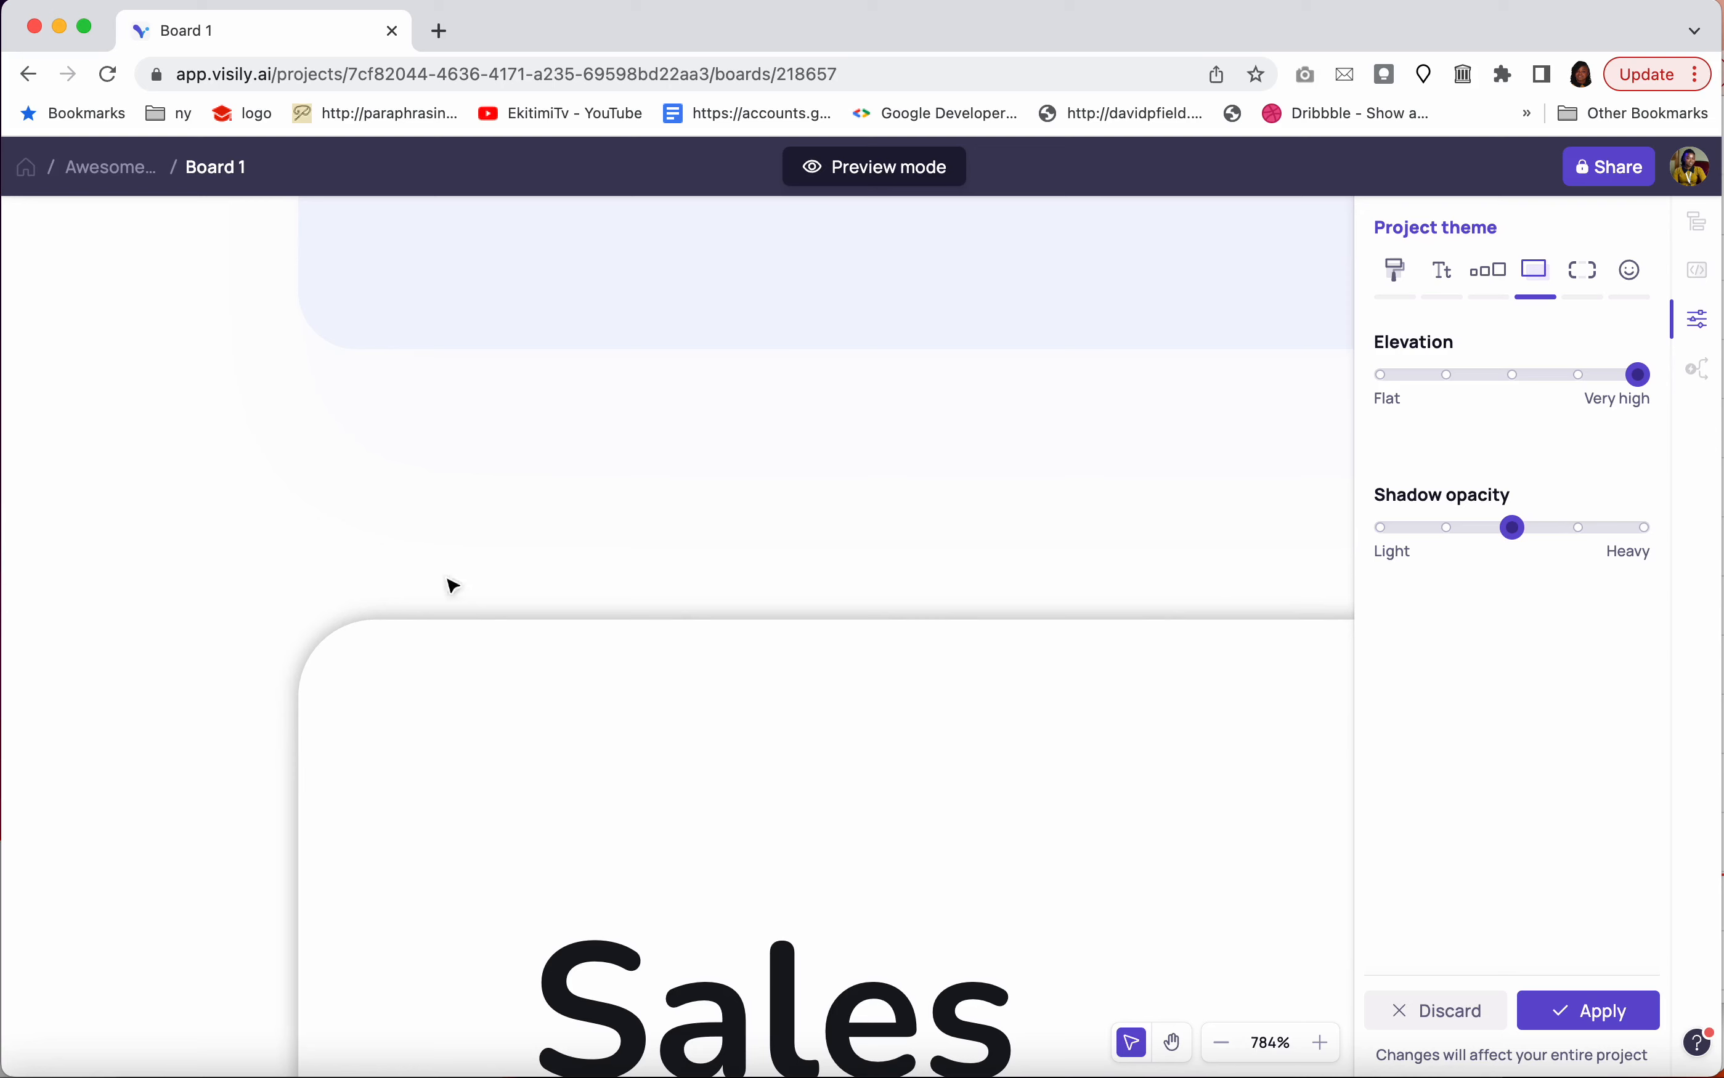
Preview the theme's shadow opacity at Heavy and Light, and set it one notch below Heavy
drag(1521, 528, 1695, 567)
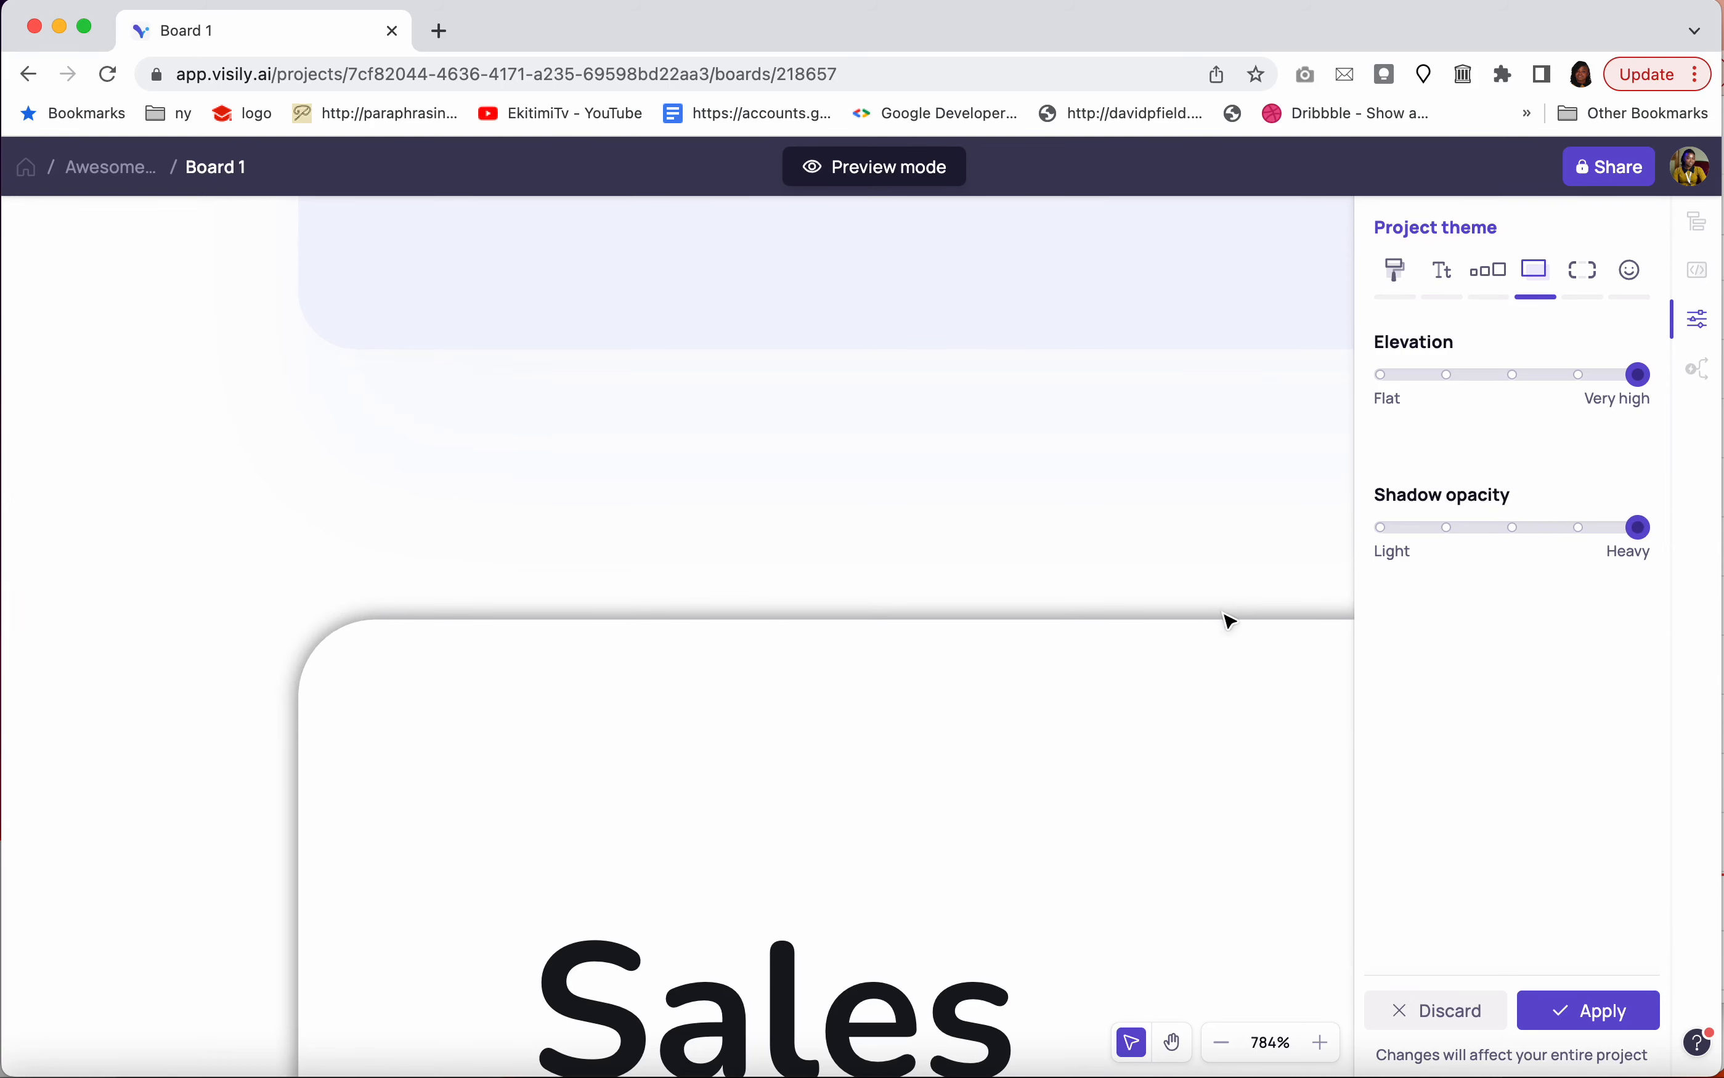
drag(1636, 531, 1333, 534)
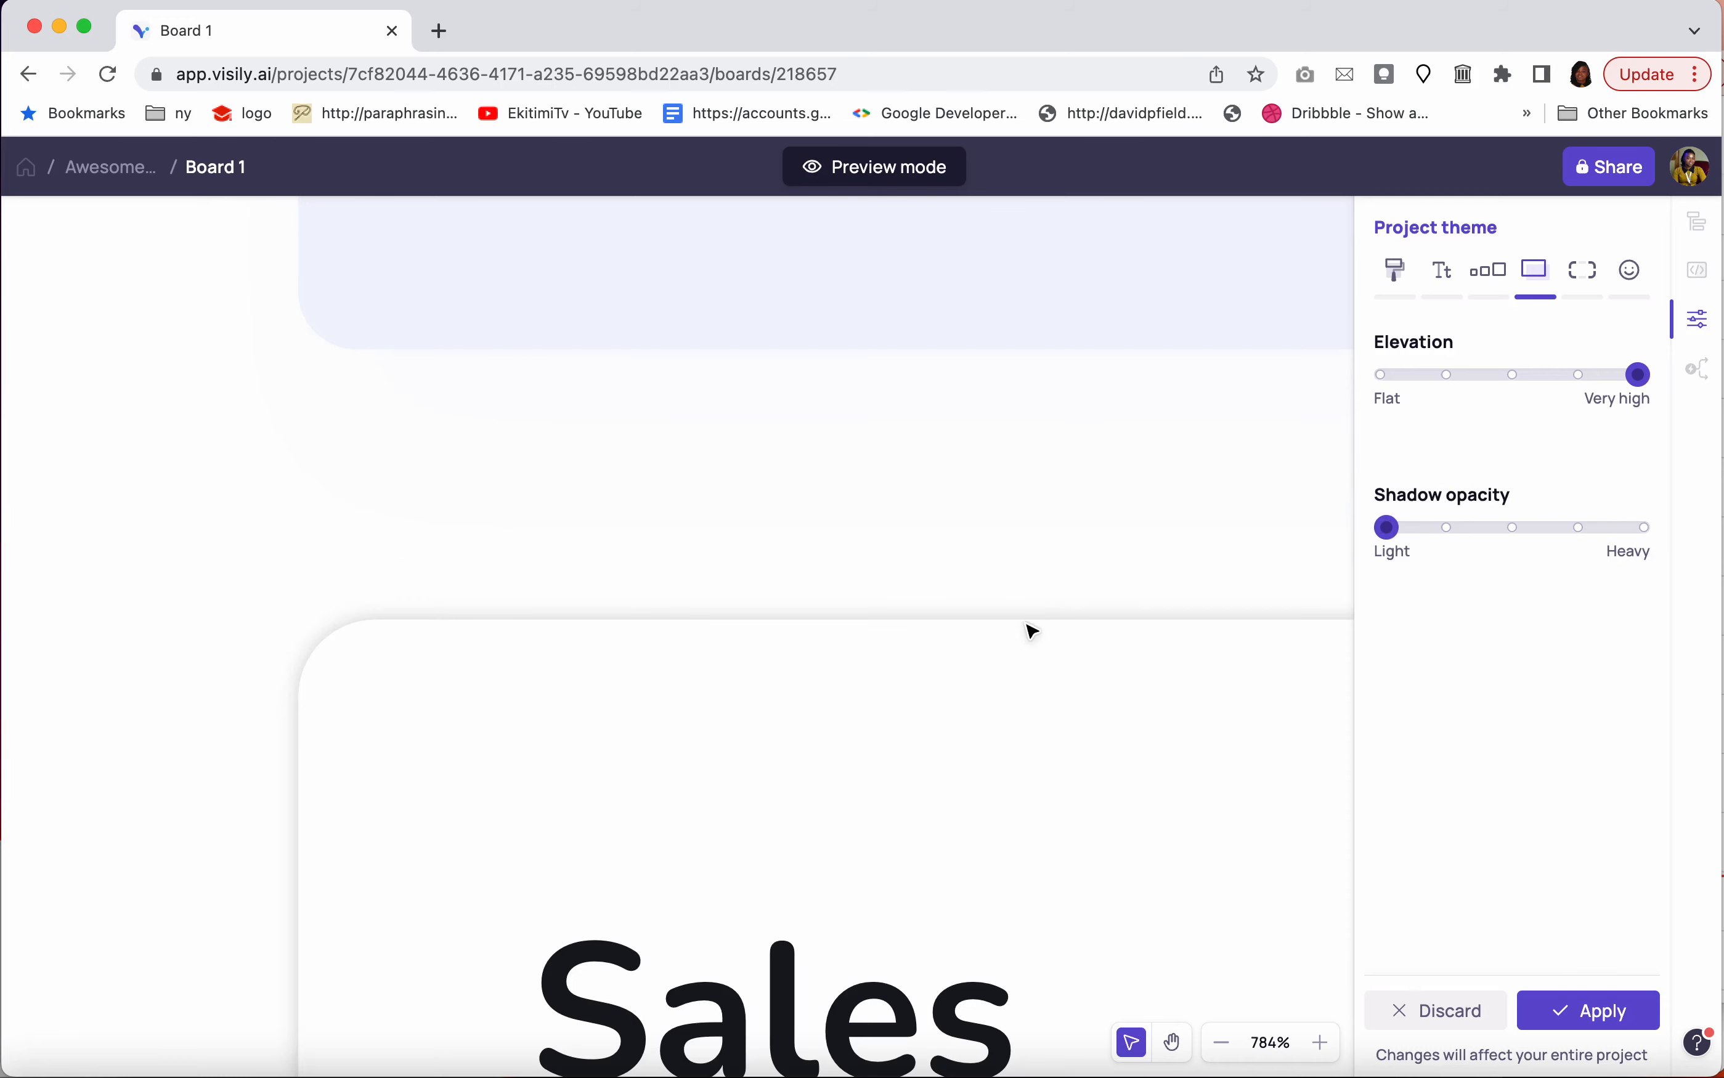
drag(1388, 536, 1615, 551)
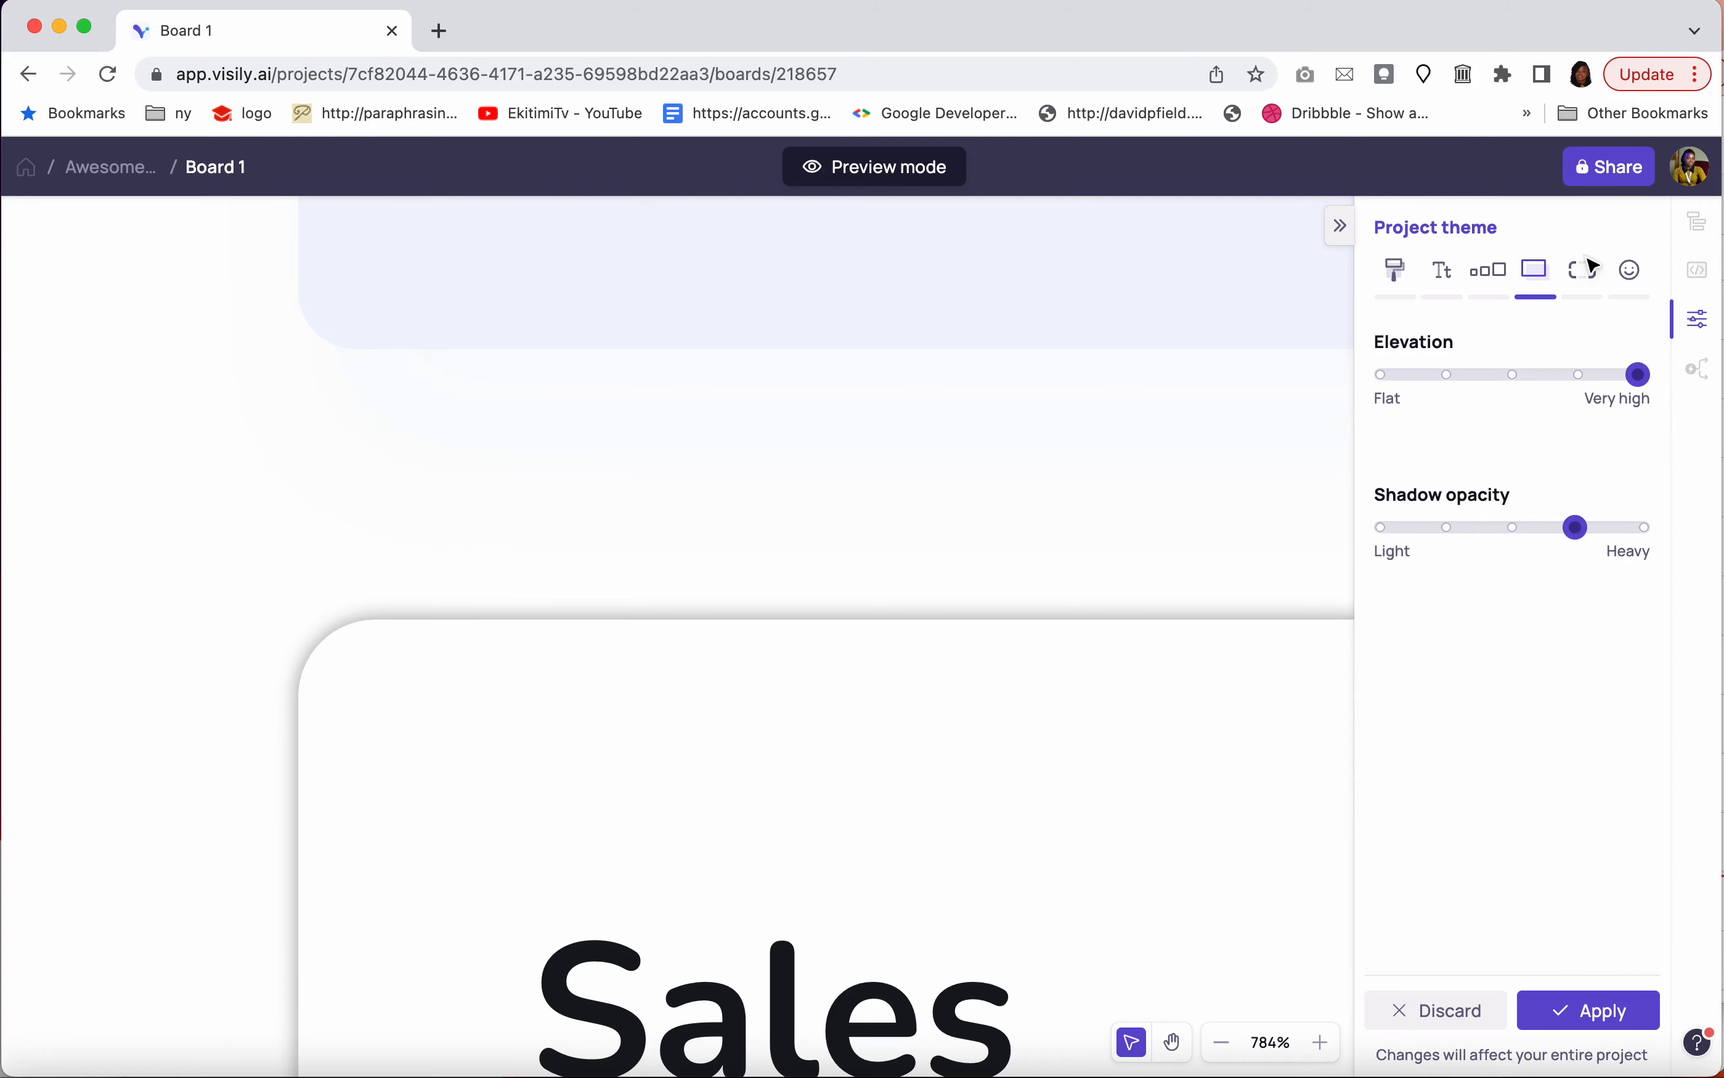
Preview the theme's border radius at Square and set it to fully Rounded
click(1586, 275)
drag(1573, 373, 1386, 373)
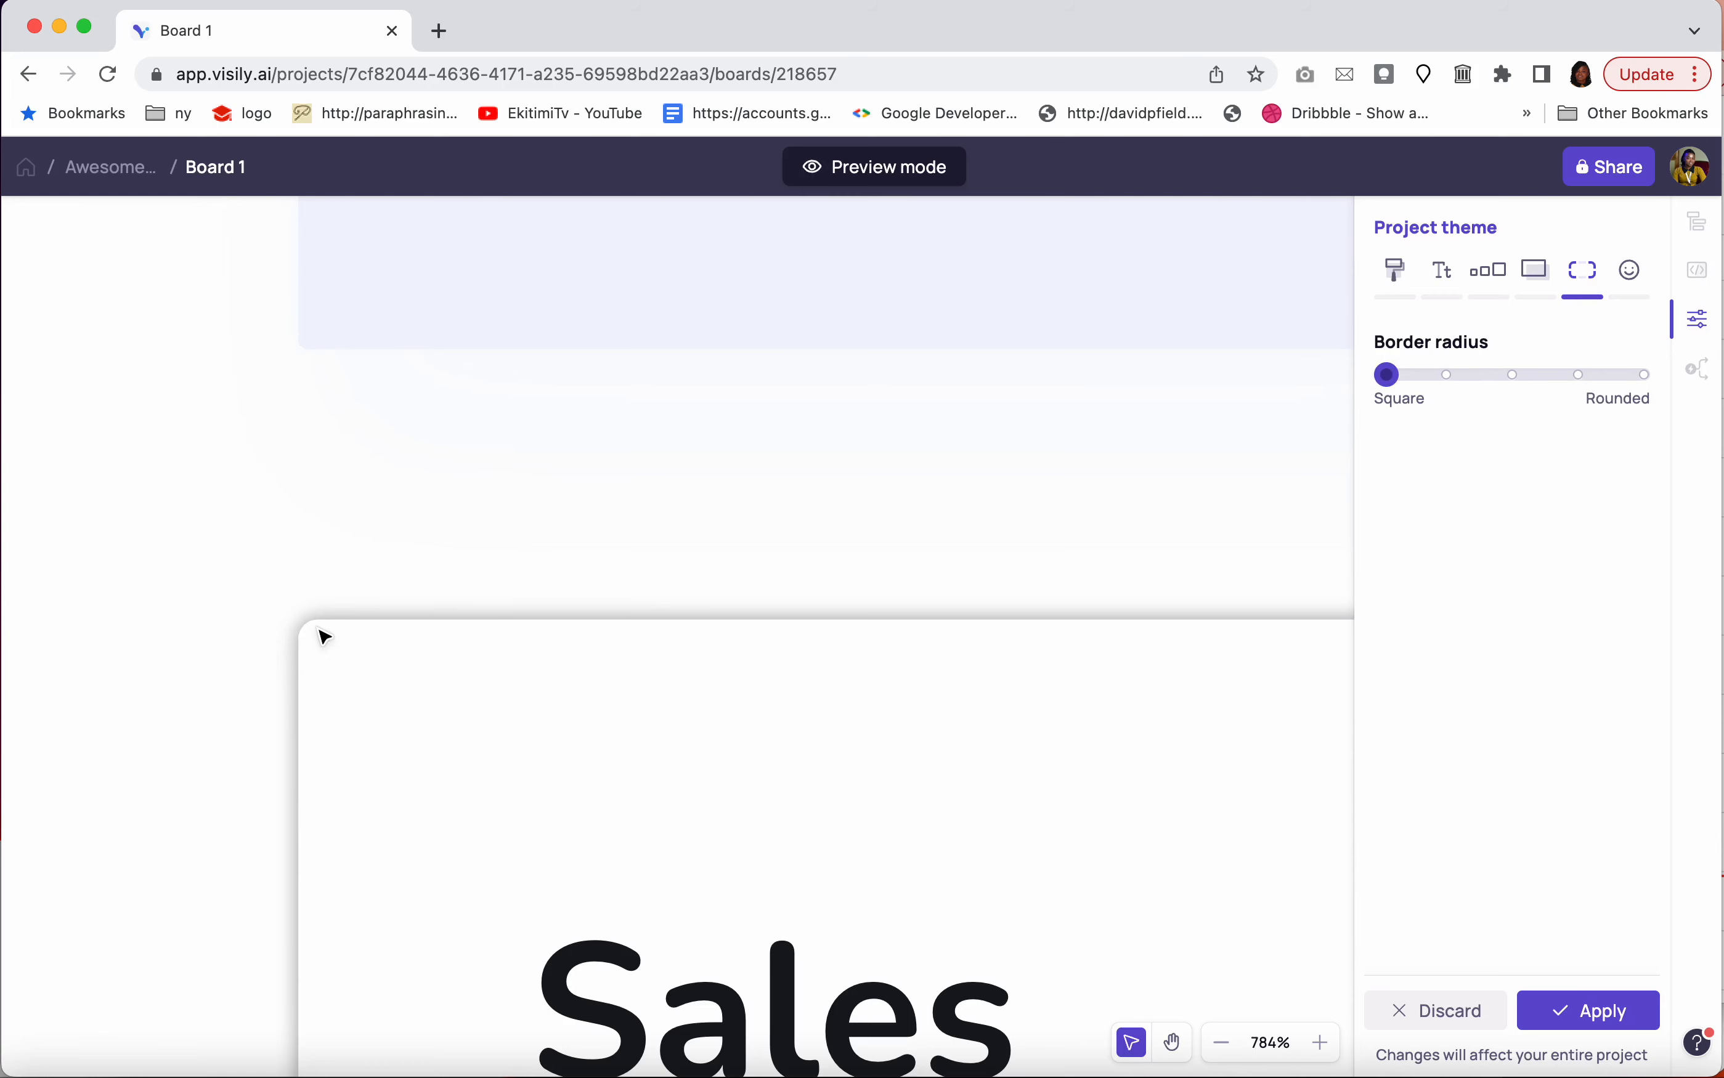
drag(1401, 378, 1640, 375)
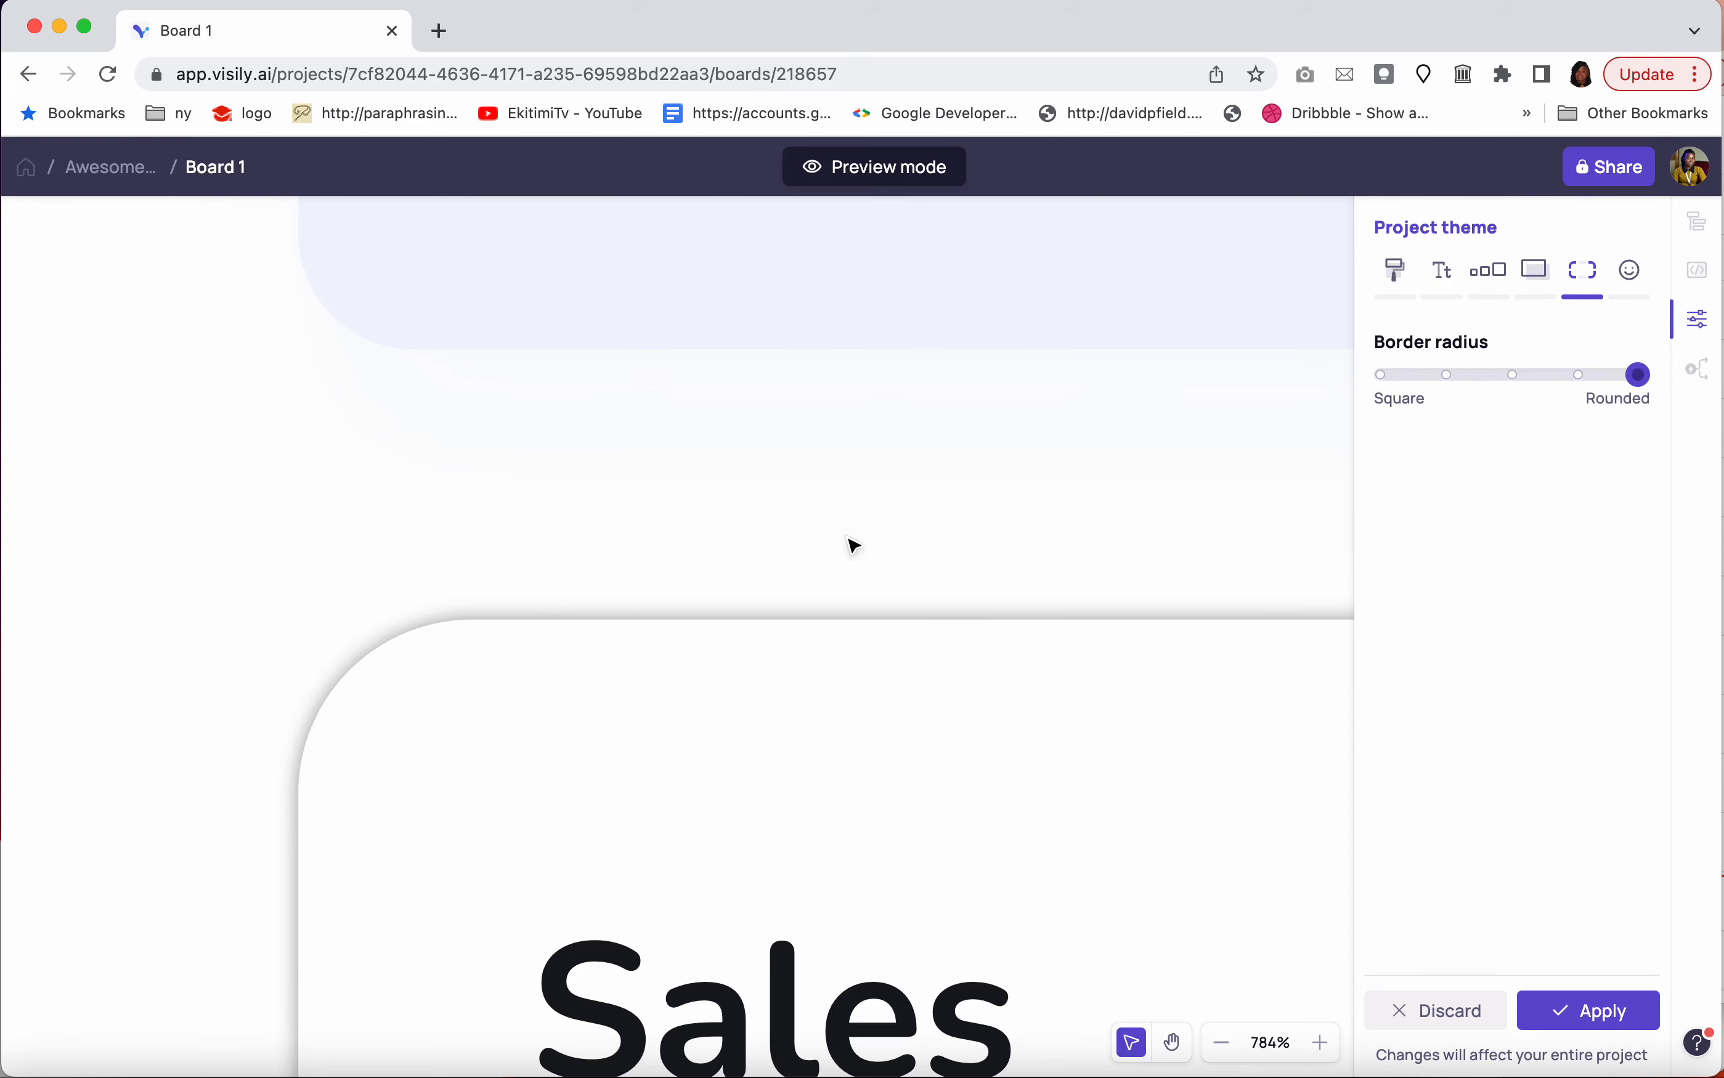
Set the theme's default icon set to Material Icons in the Filled style and apply the theme changes
click(1637, 281)
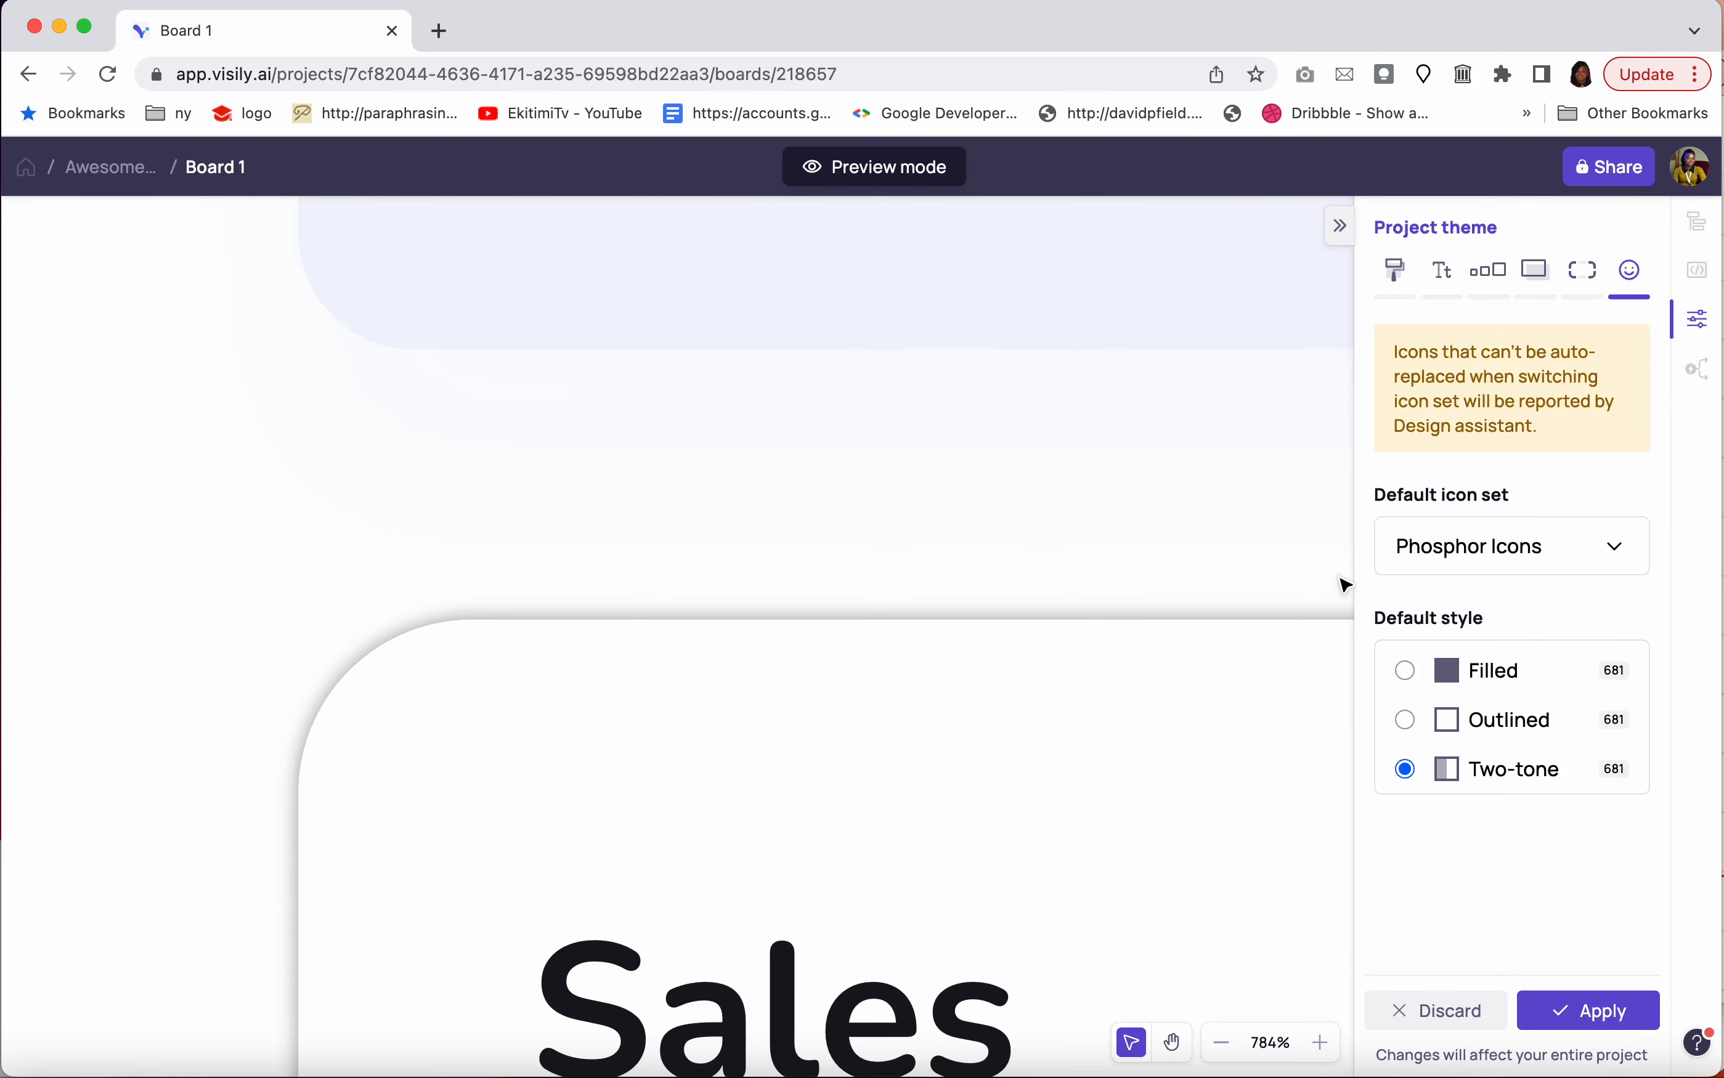
click(1543, 566)
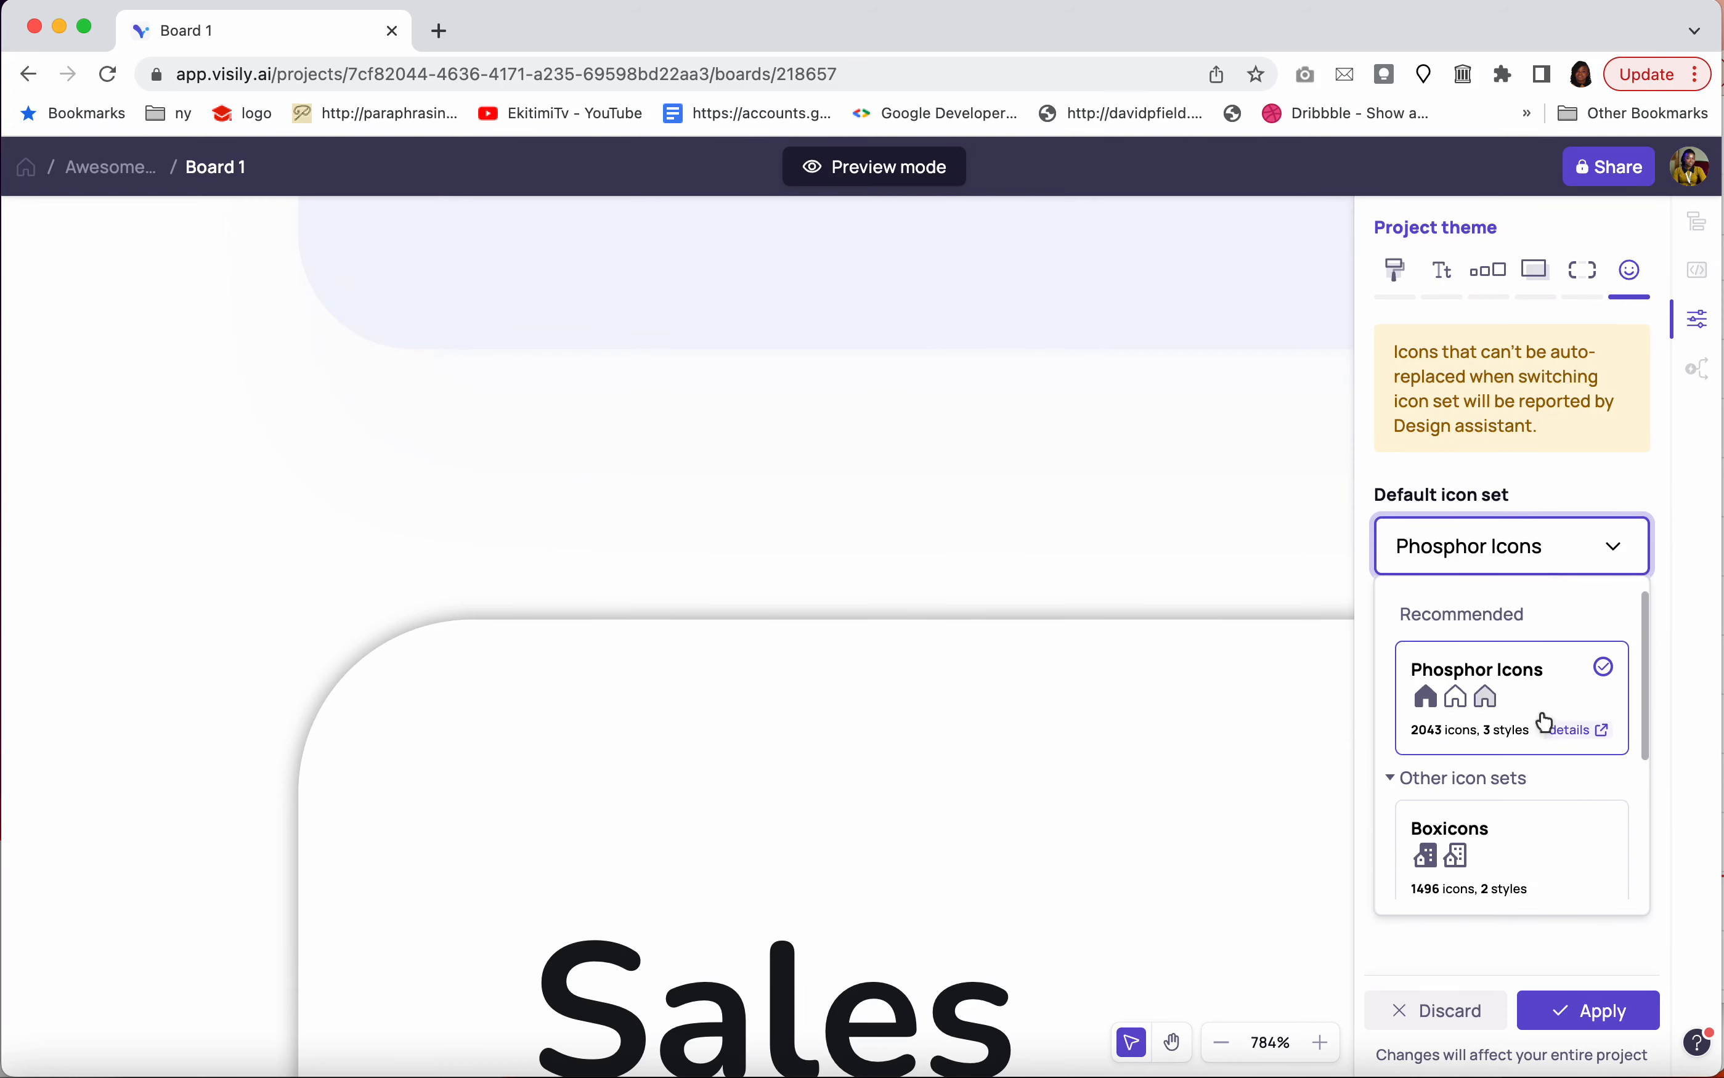
scroll(1539, 716, down, 5)
click(1547, 830)
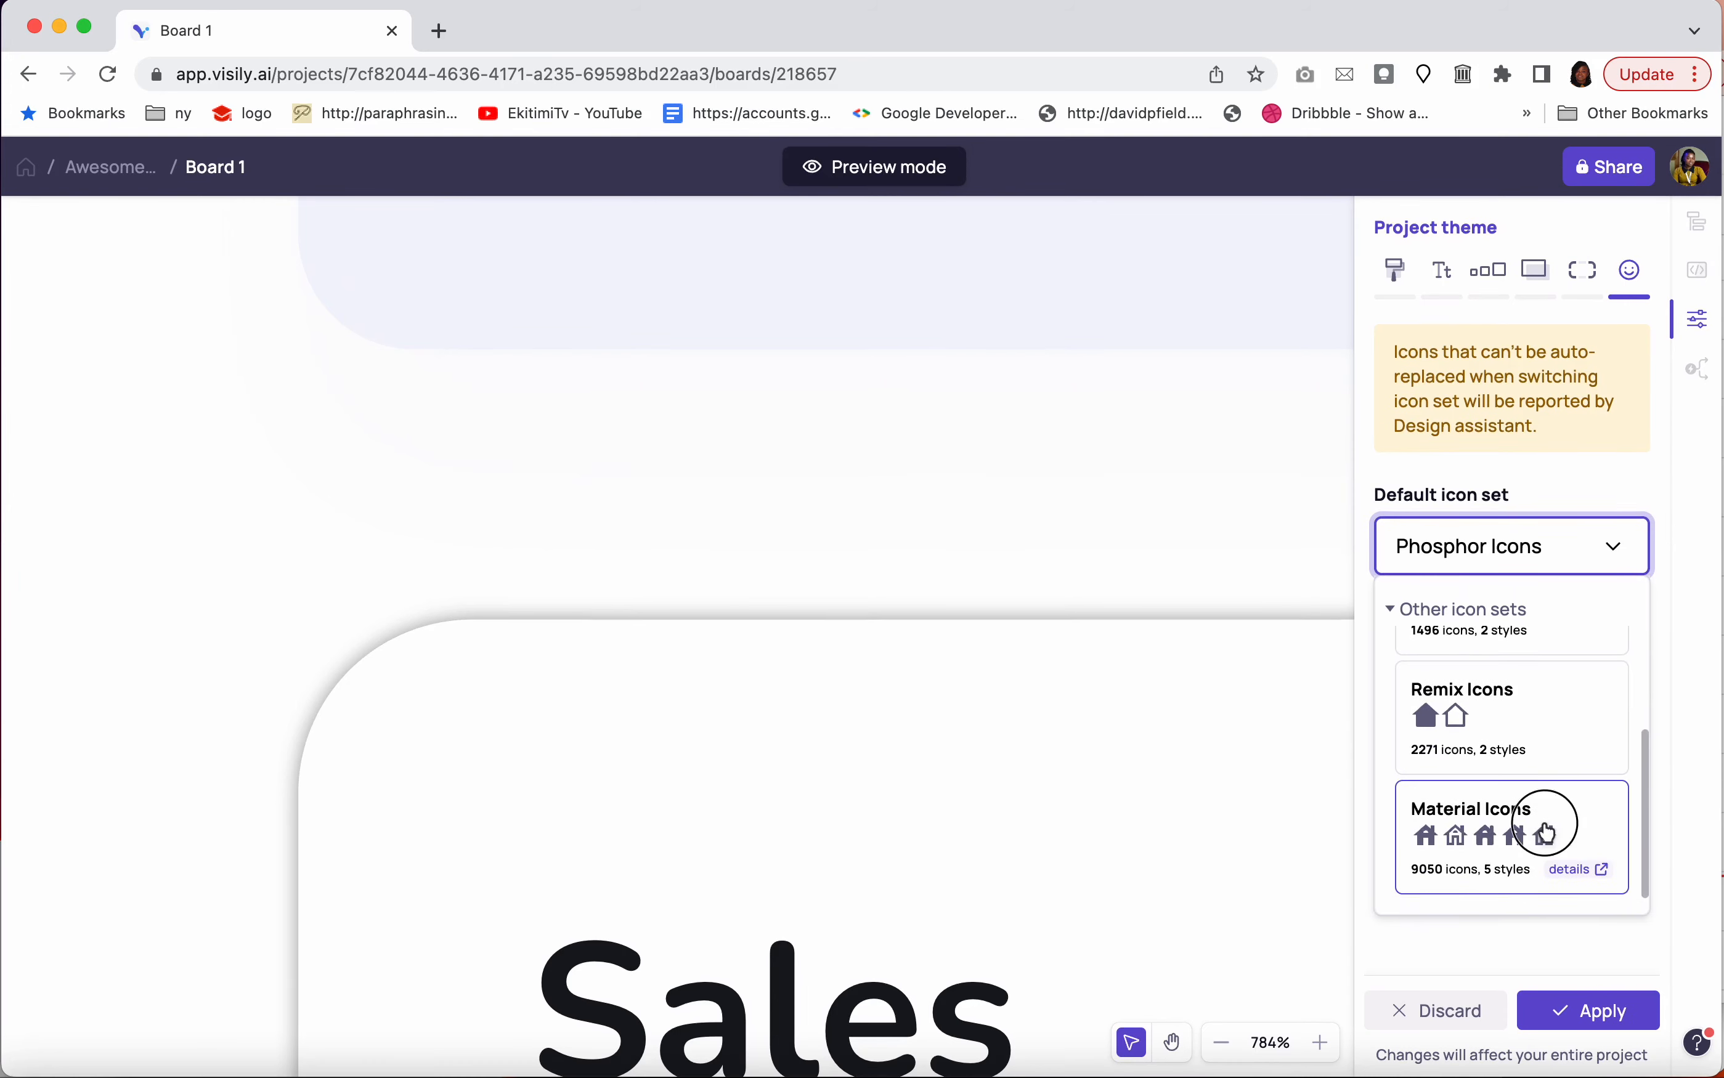
click(1407, 670)
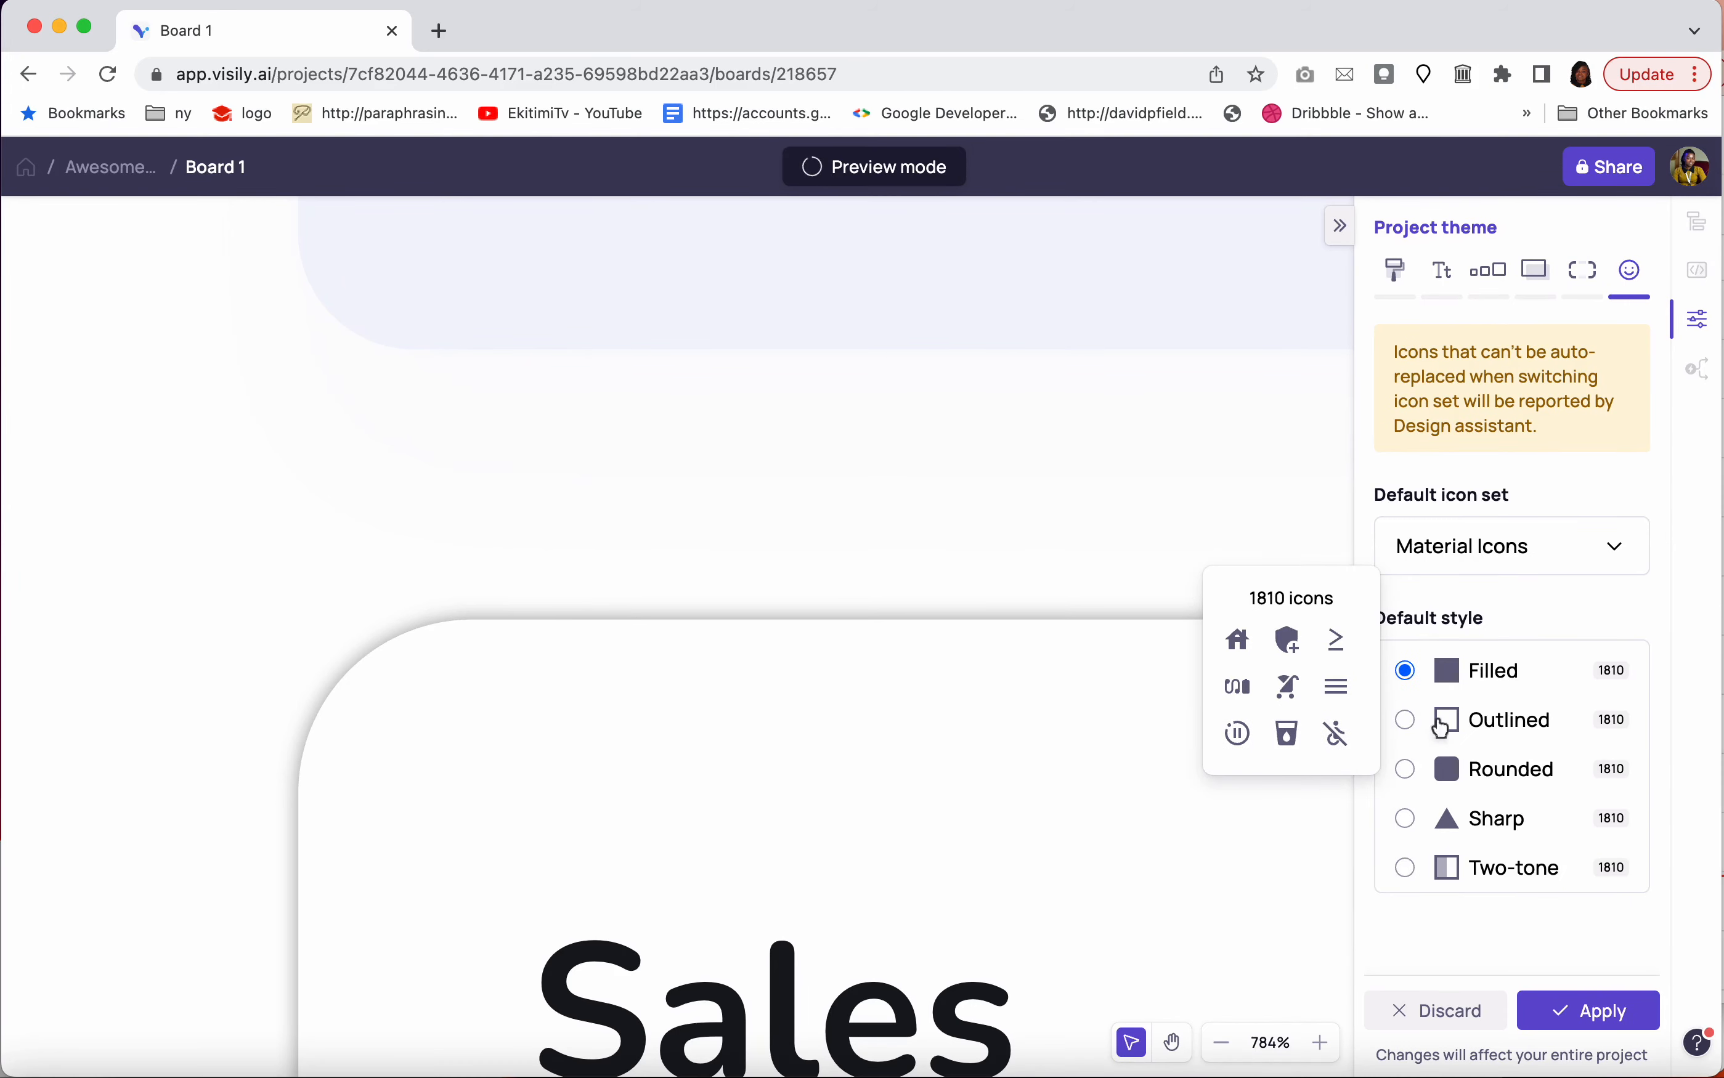
click(1595, 1022)
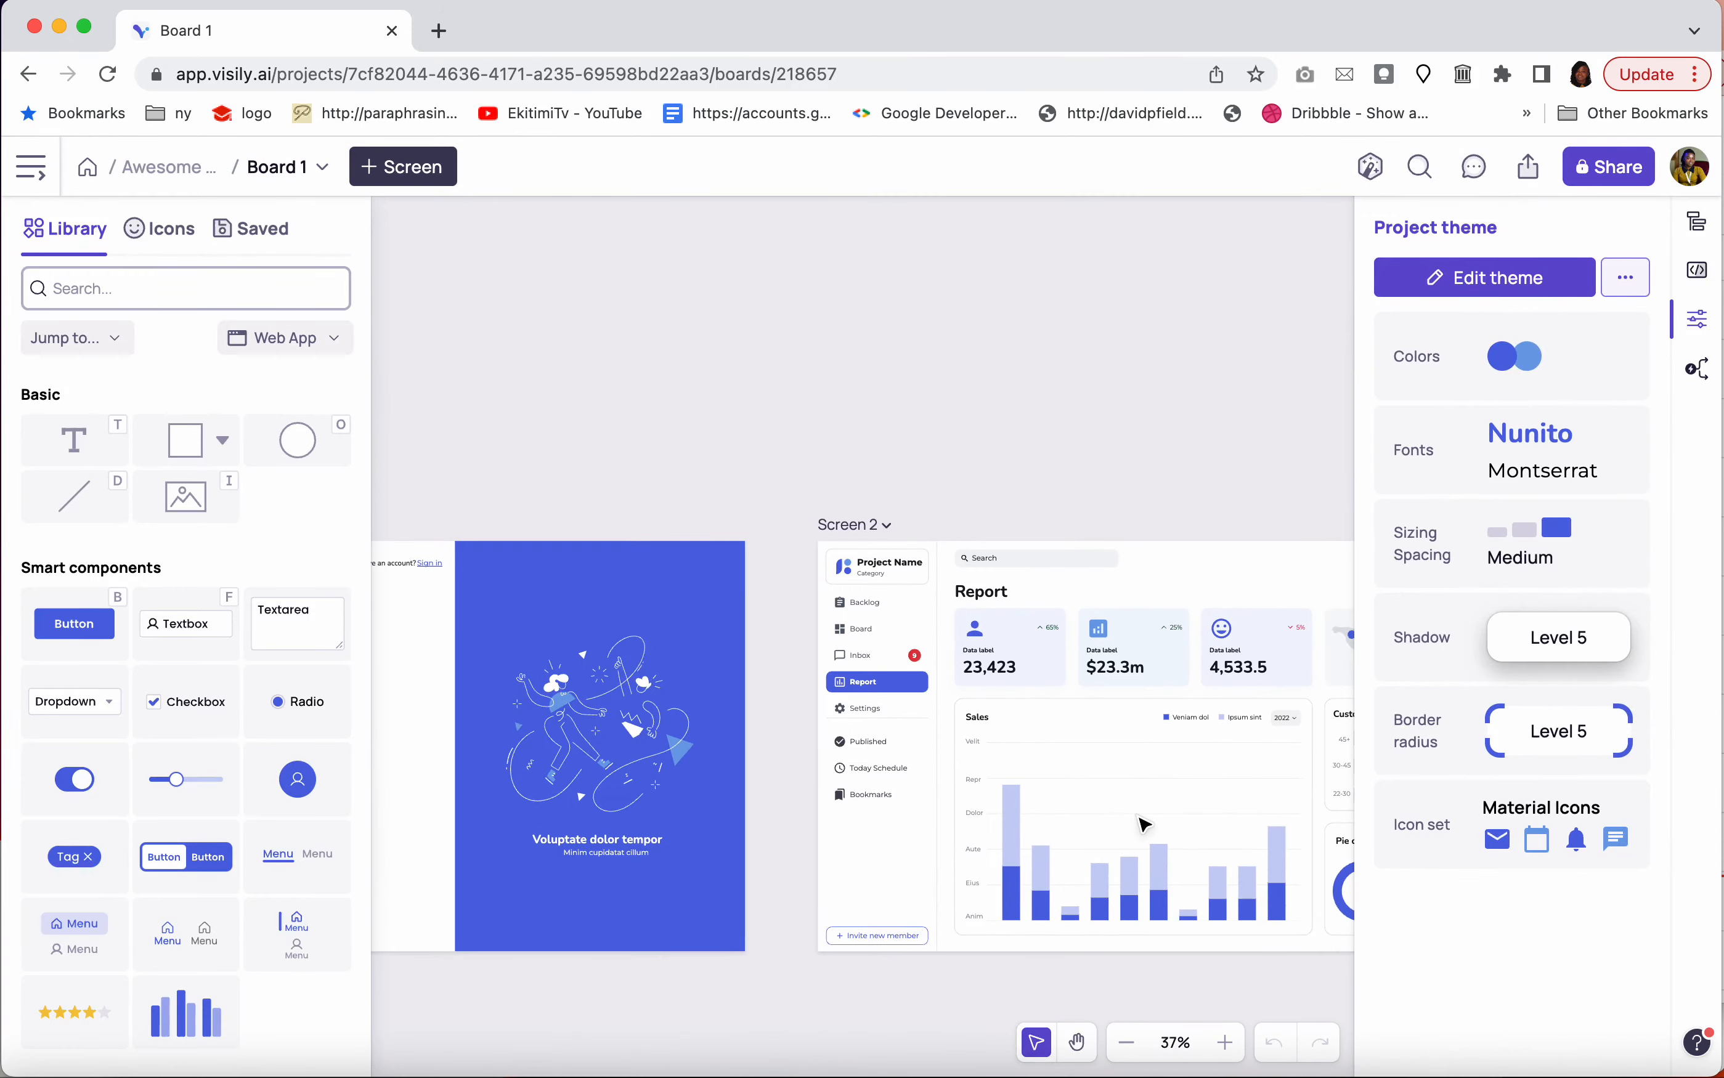
Switch the board to prototyping mode and examine the links between the Sign Up, Login and Screen 2 screens
scroll(1144, 825, down, 1)
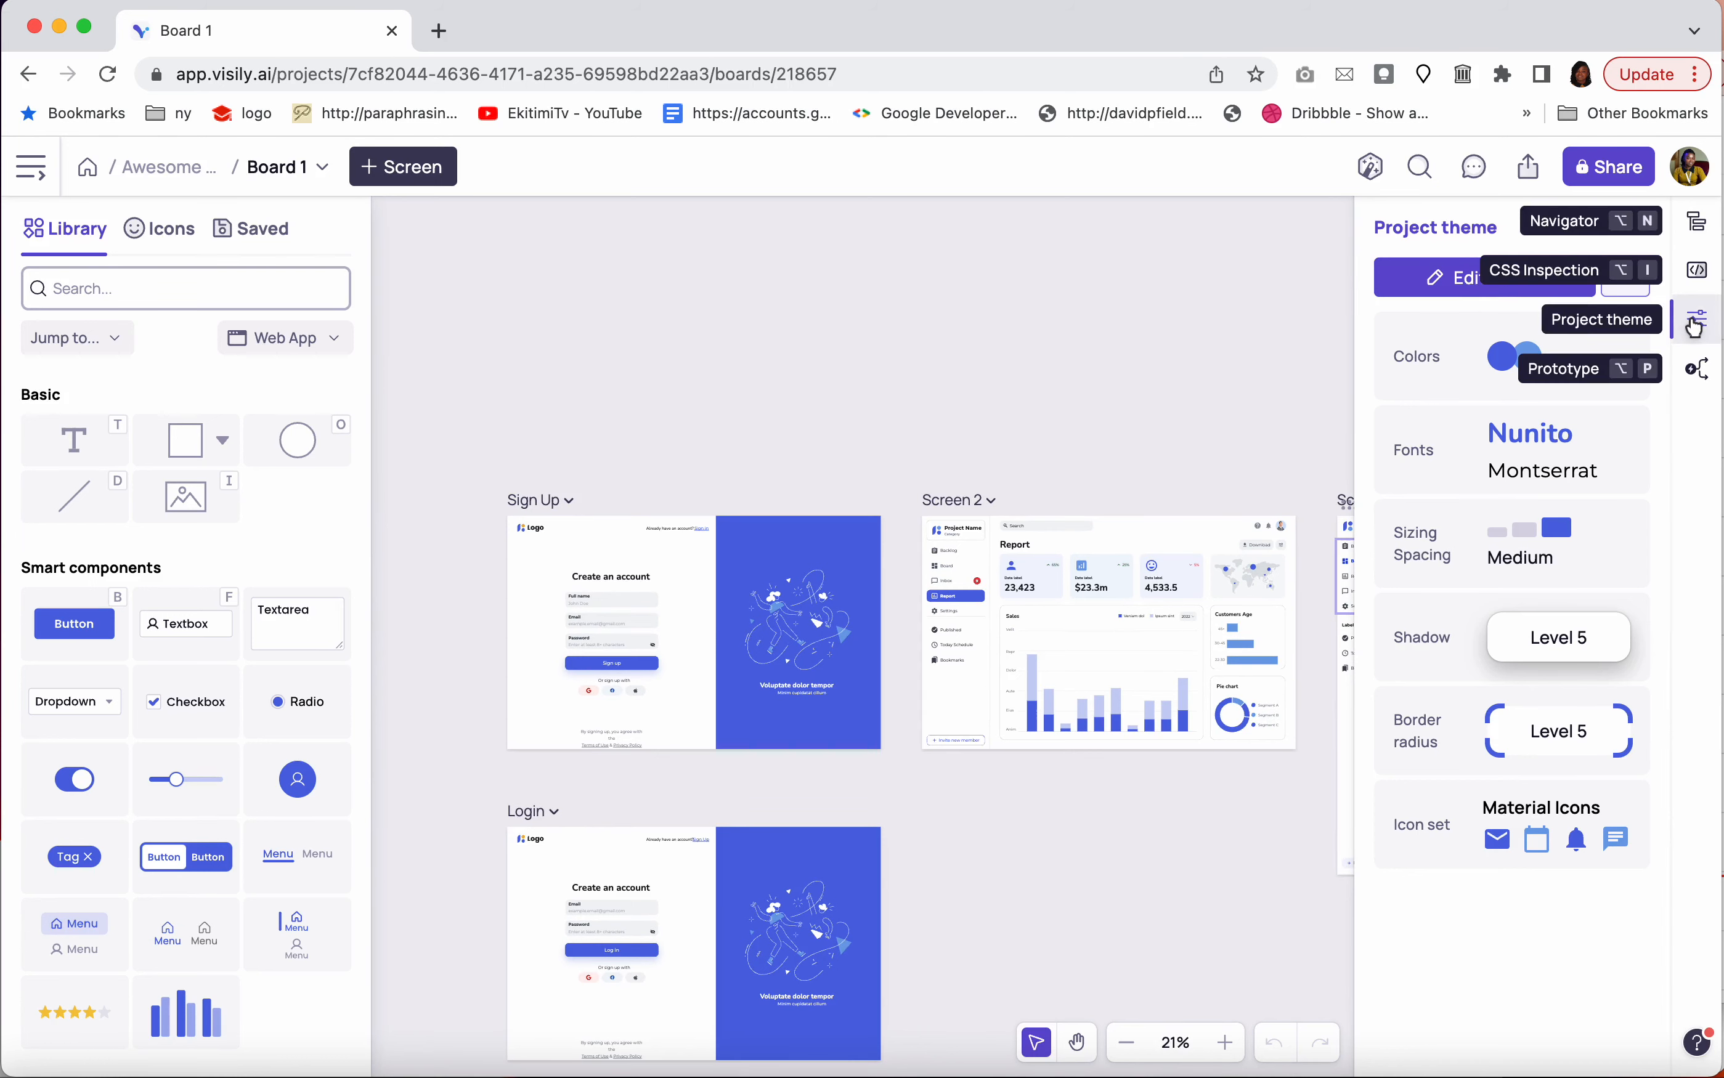
click(1697, 369)
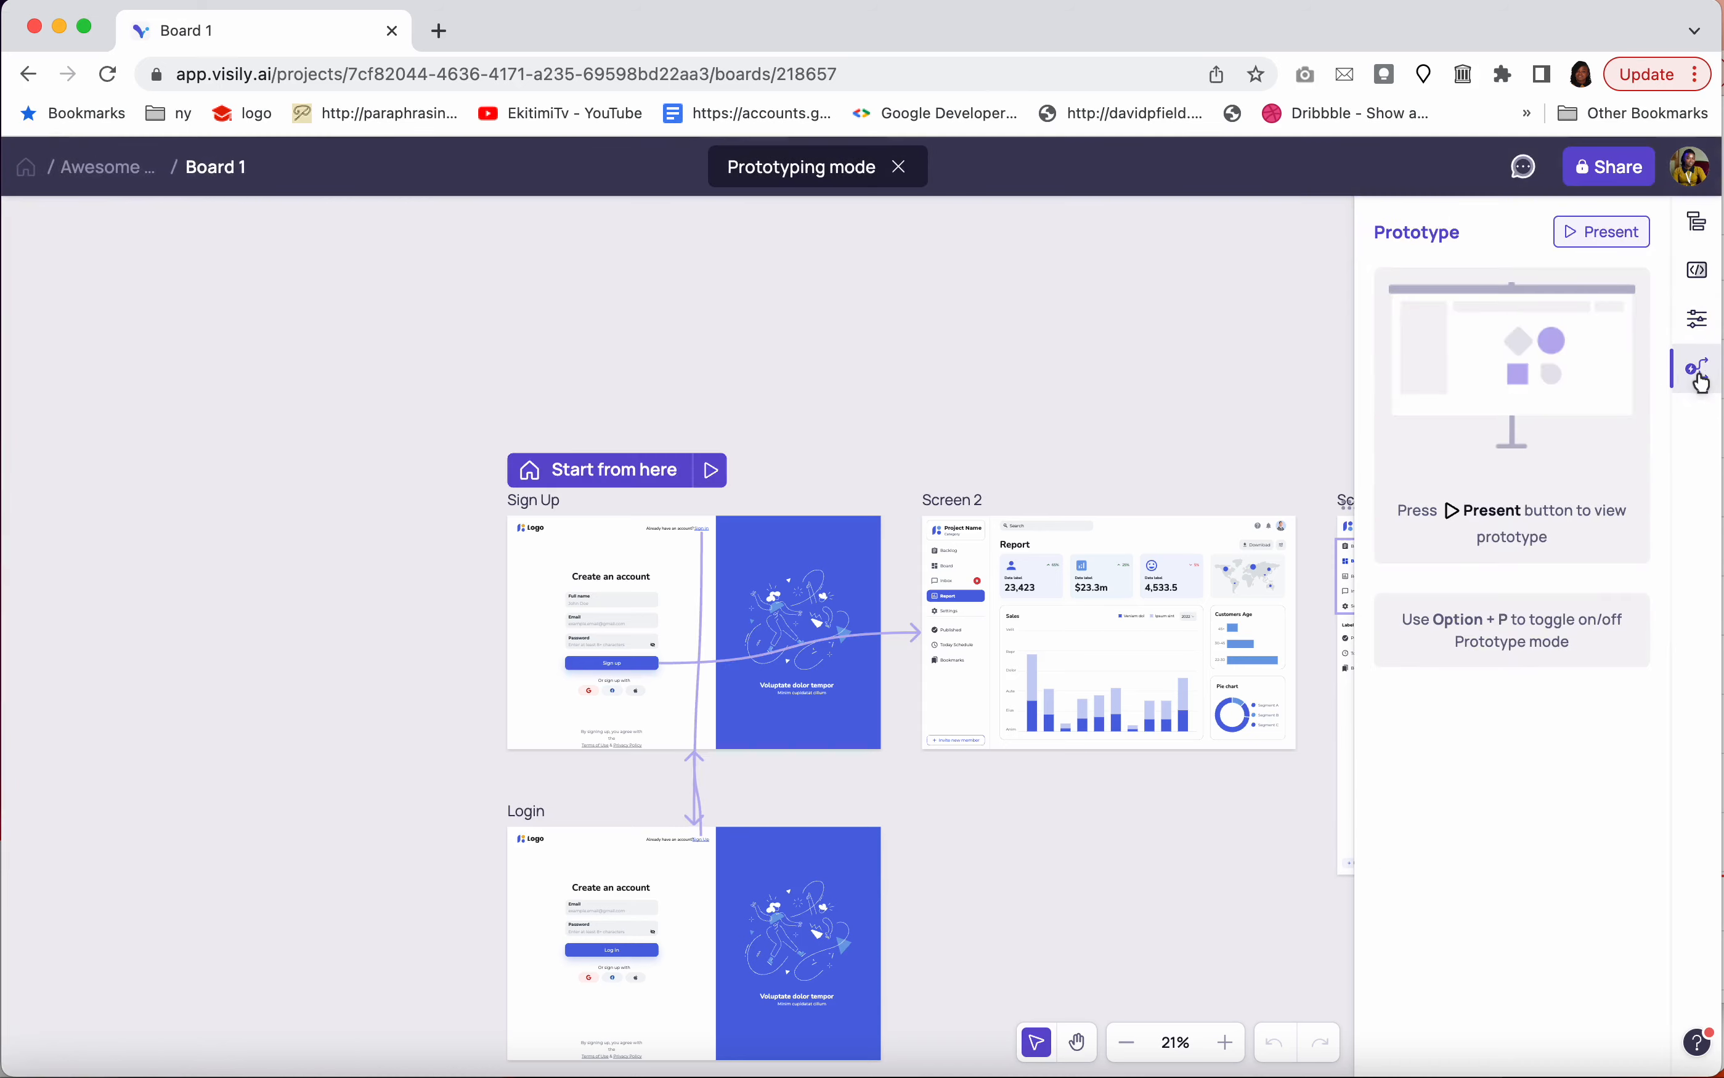
scroll(1001, 445, down, 4)
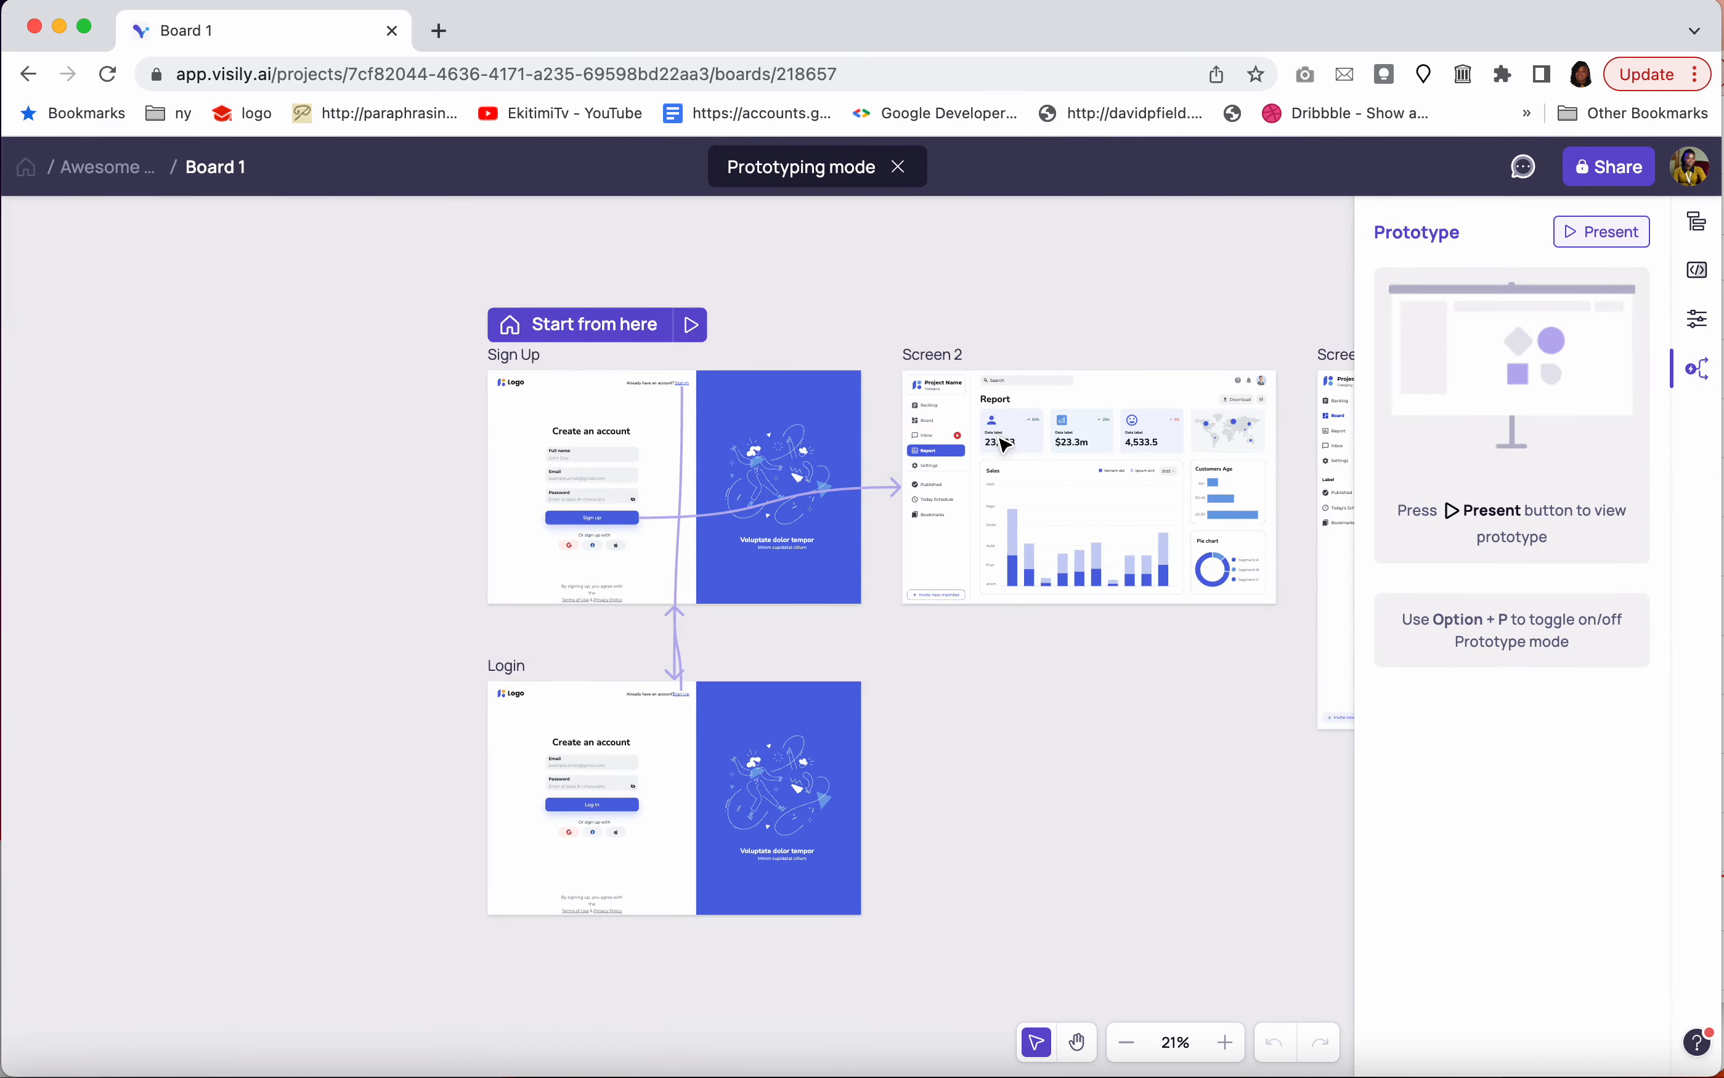
scroll(734, 439, up, 5)
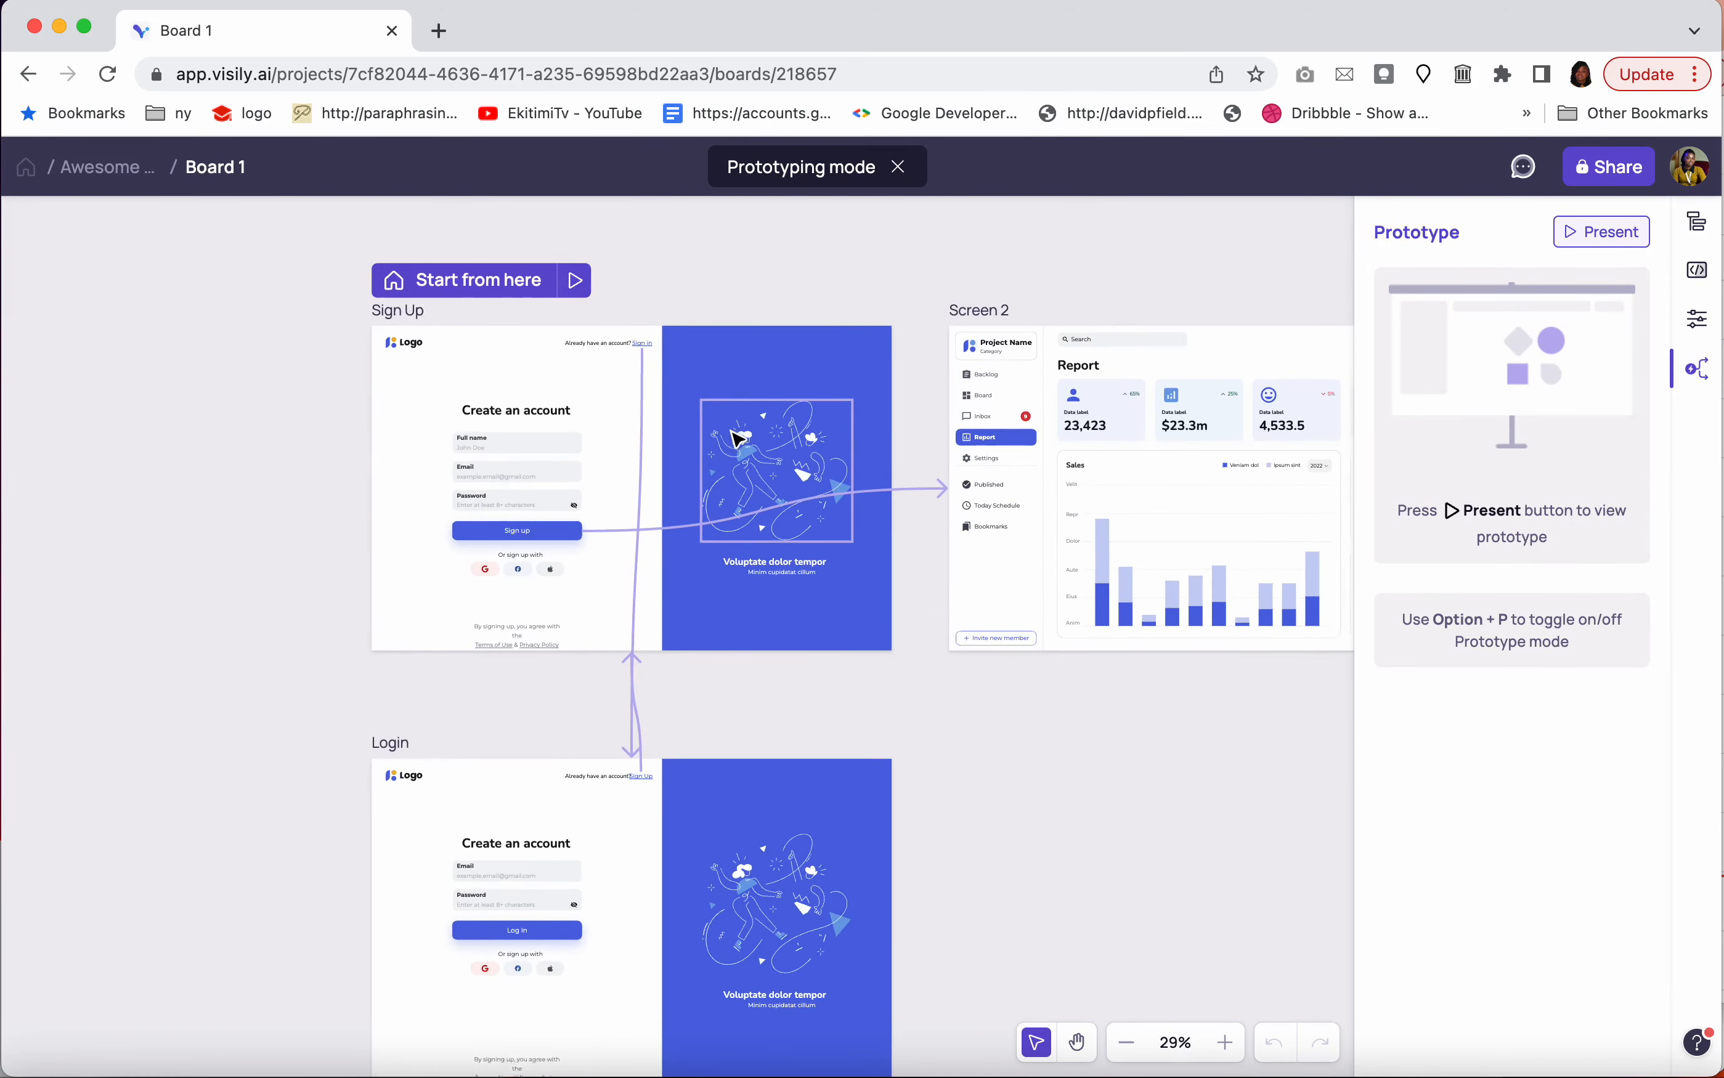
scroll(734, 439, down, 1)
scroll(734, 438, right, 1)
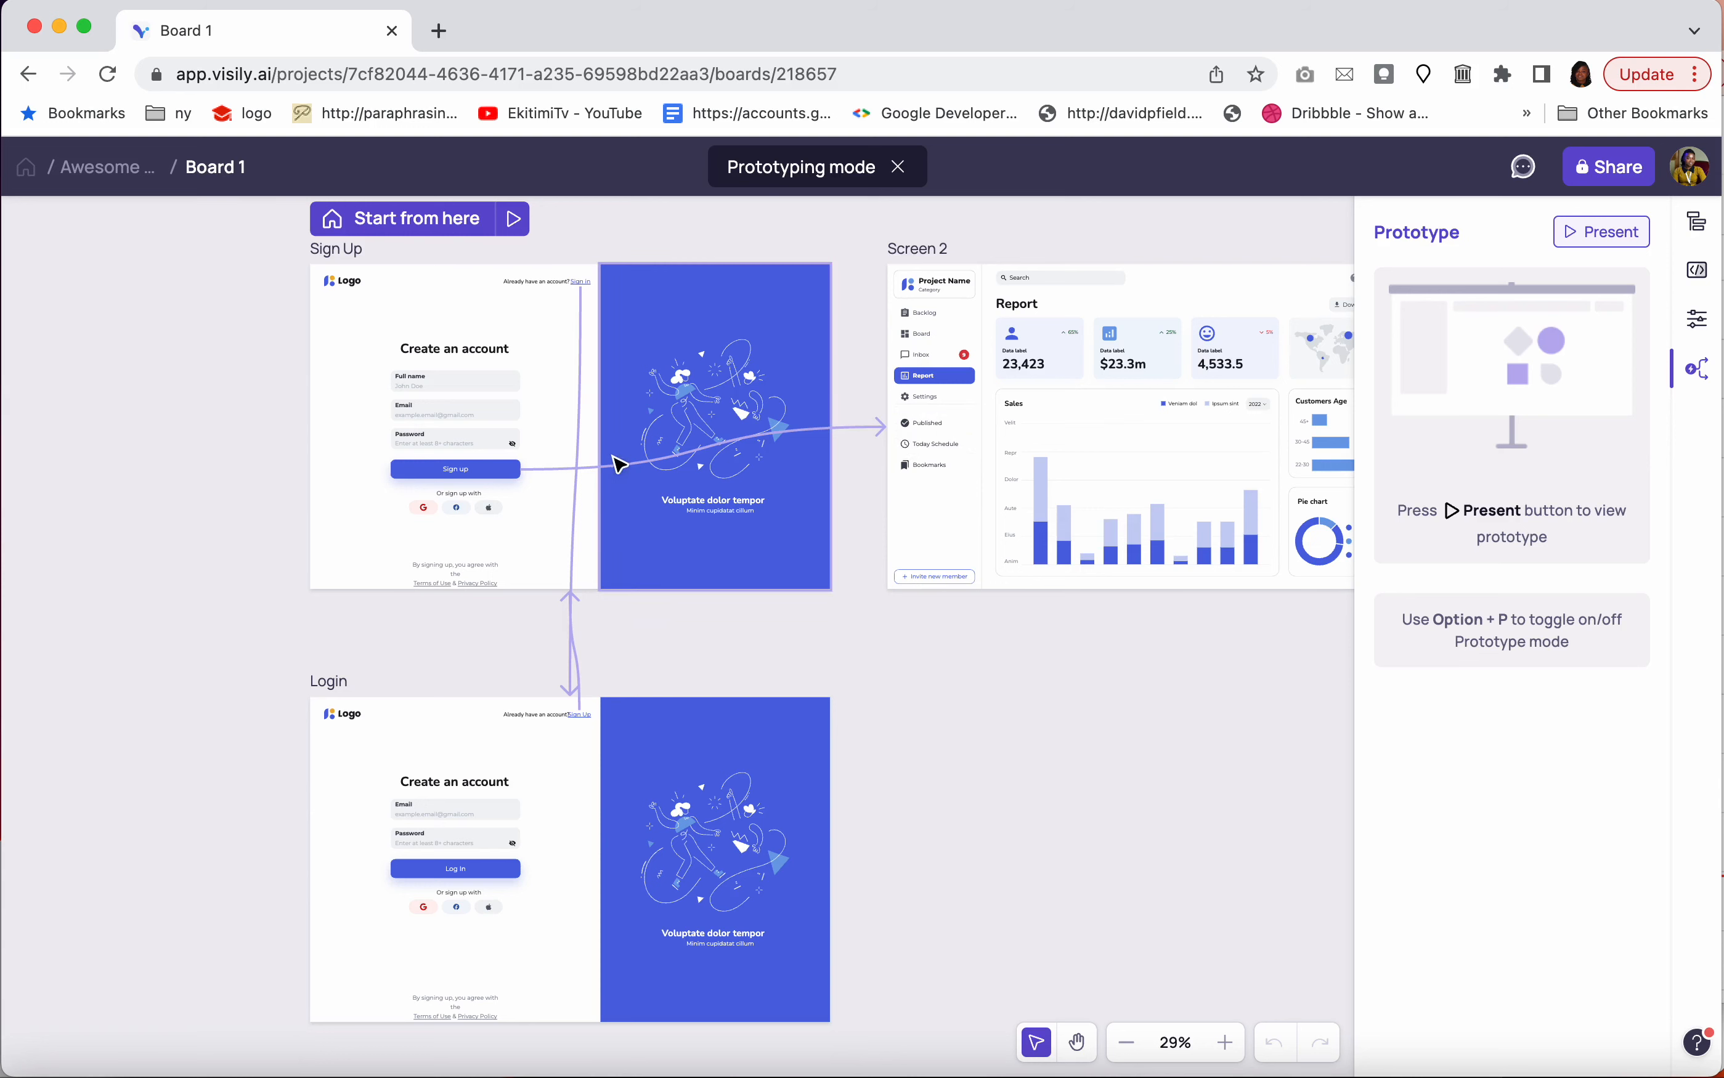
Link the Sign up button on the Sign Up screen to Screen 2 and review its interaction settings
click(511, 471)
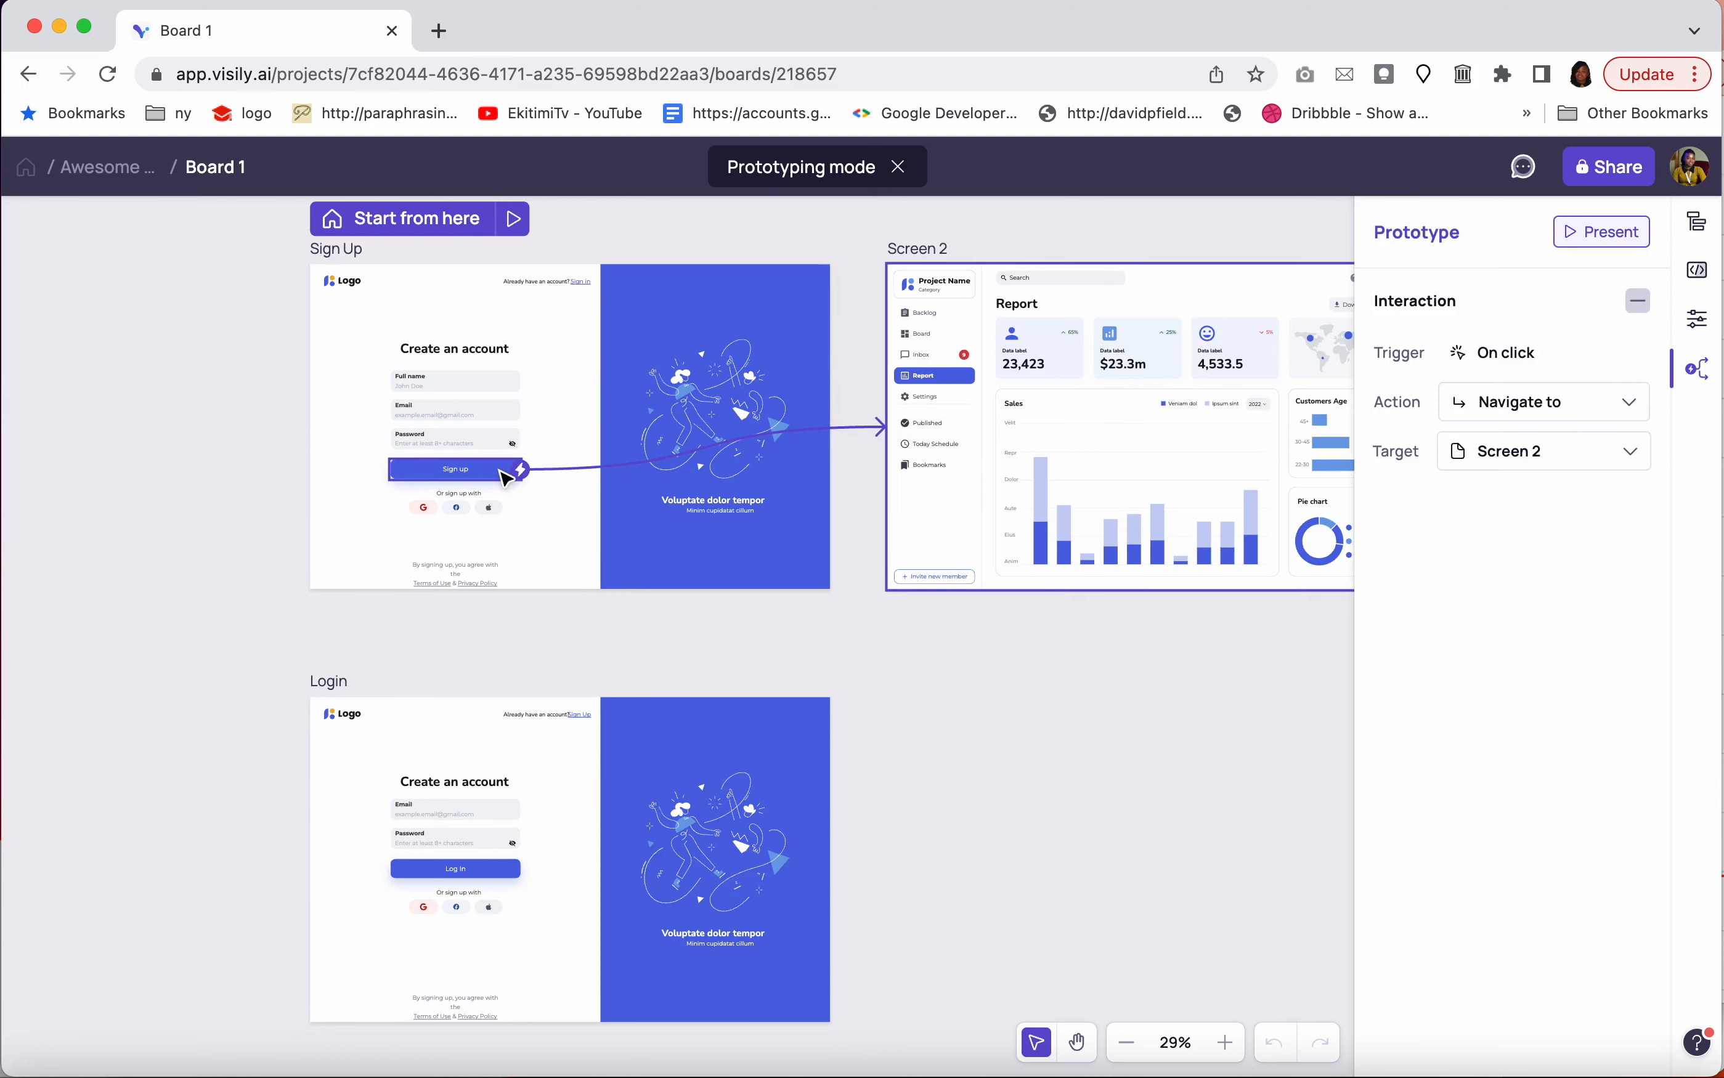
drag(533, 477, 896, 452)
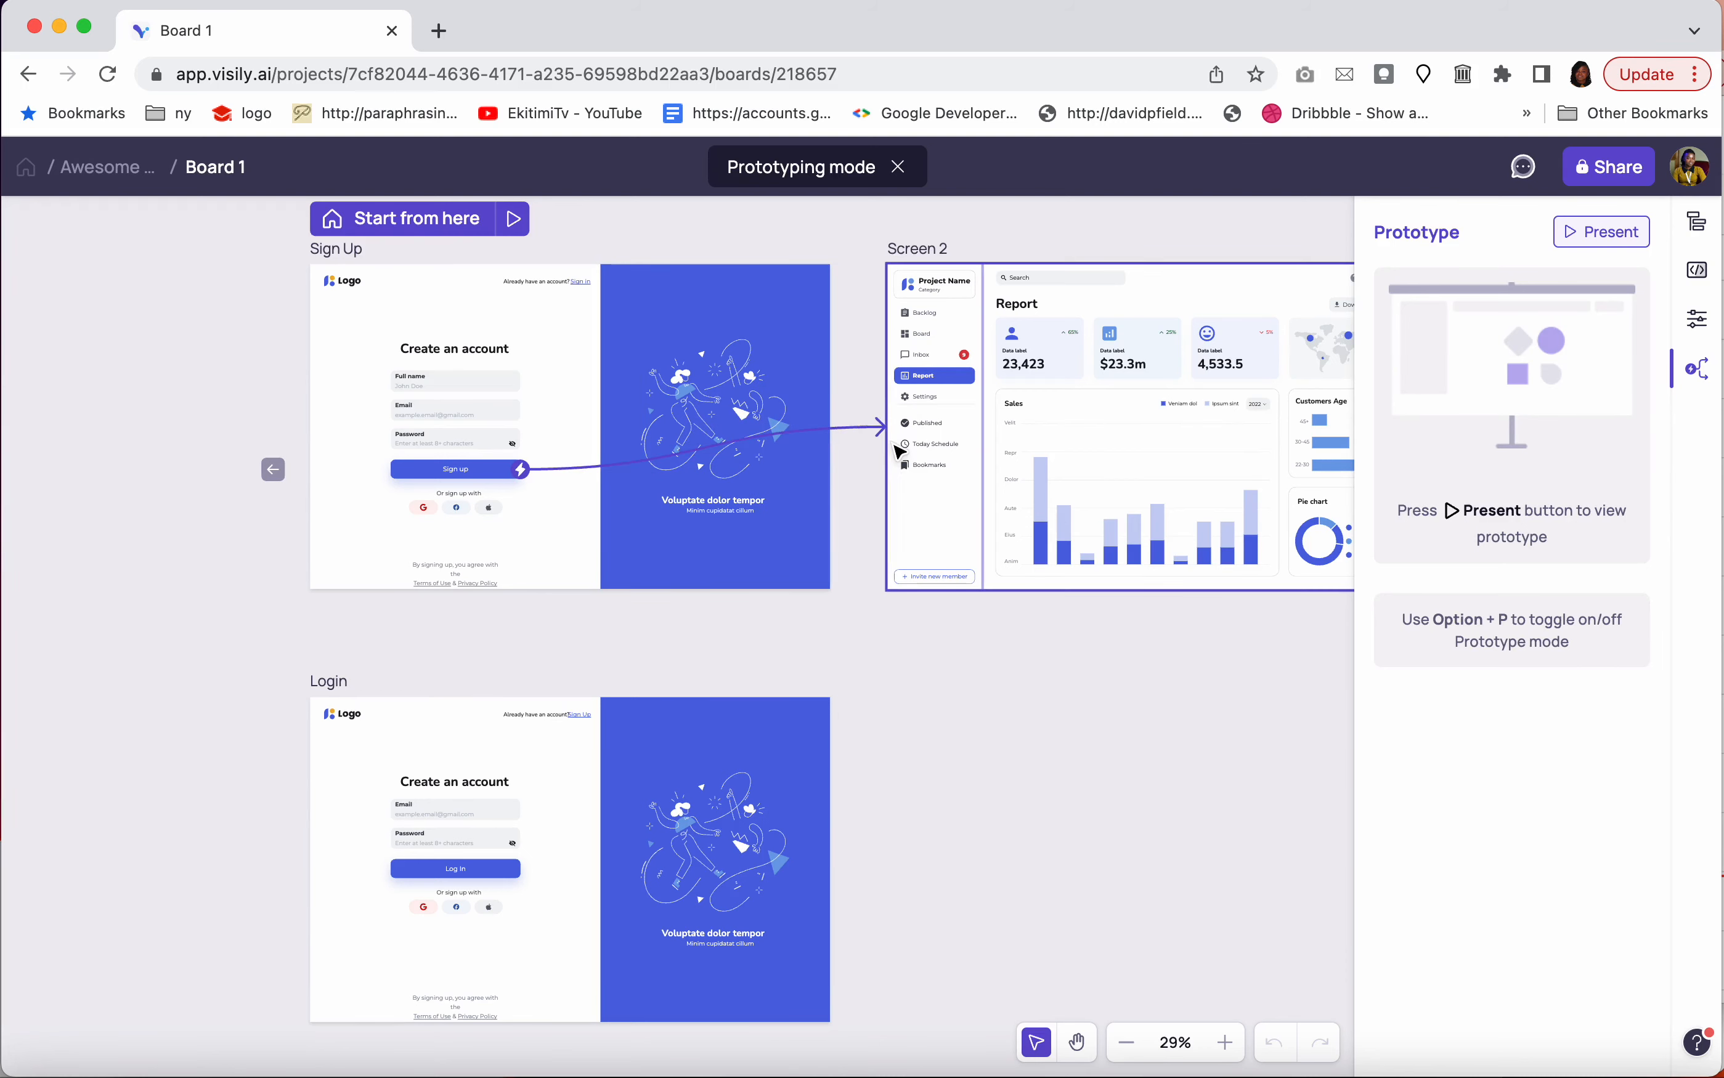
click(512, 471)
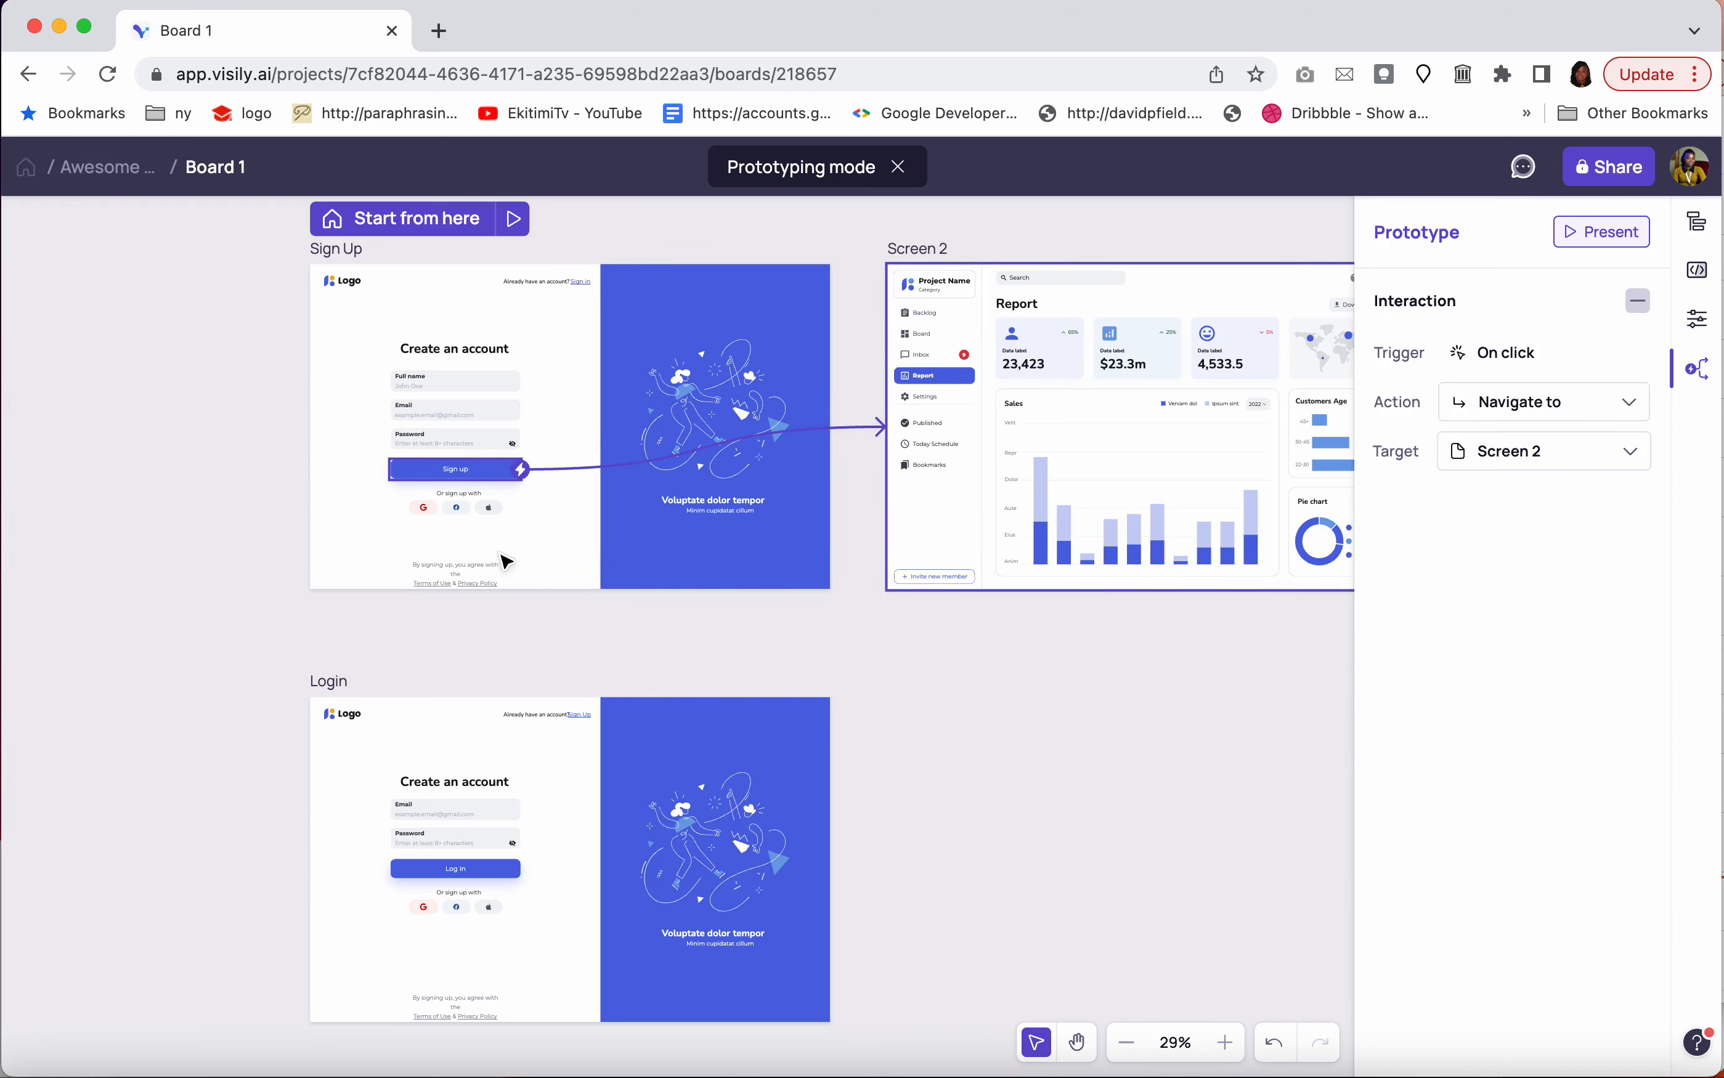
Link the Log In button on the Login screen to Screen 2 and review its interaction settings
click(482, 870)
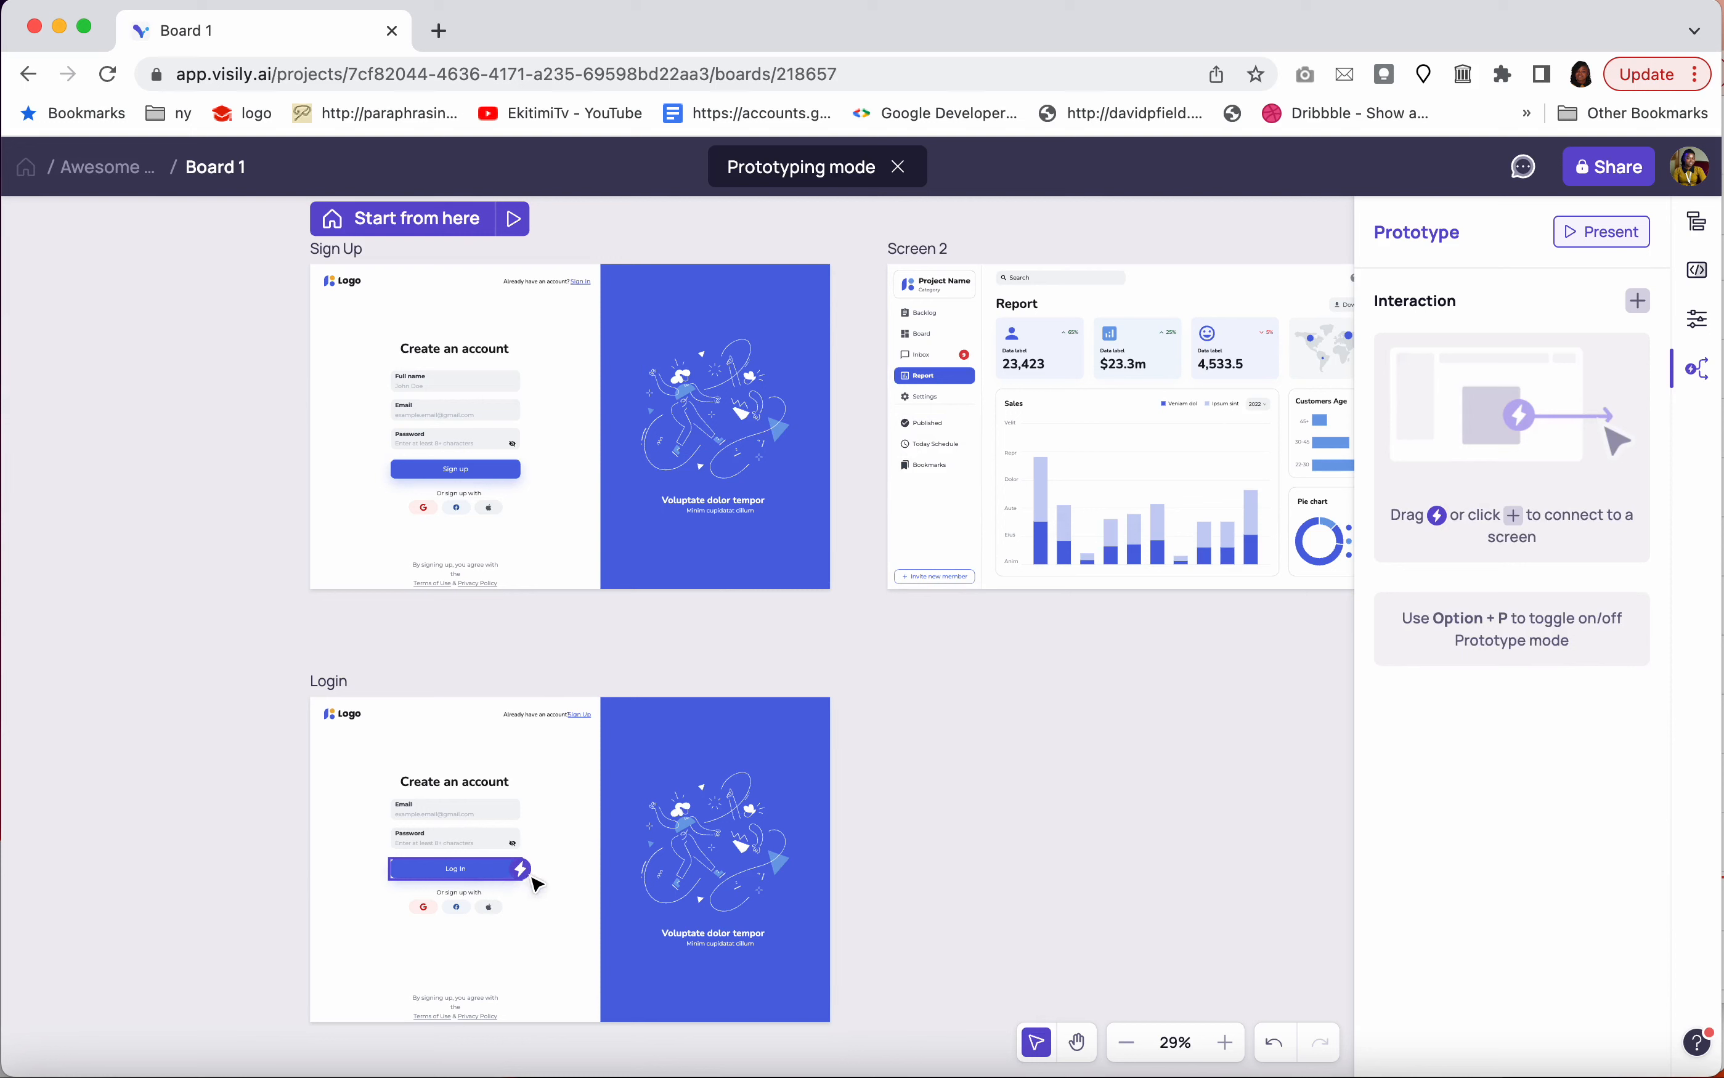
drag(524, 869, 930, 527)
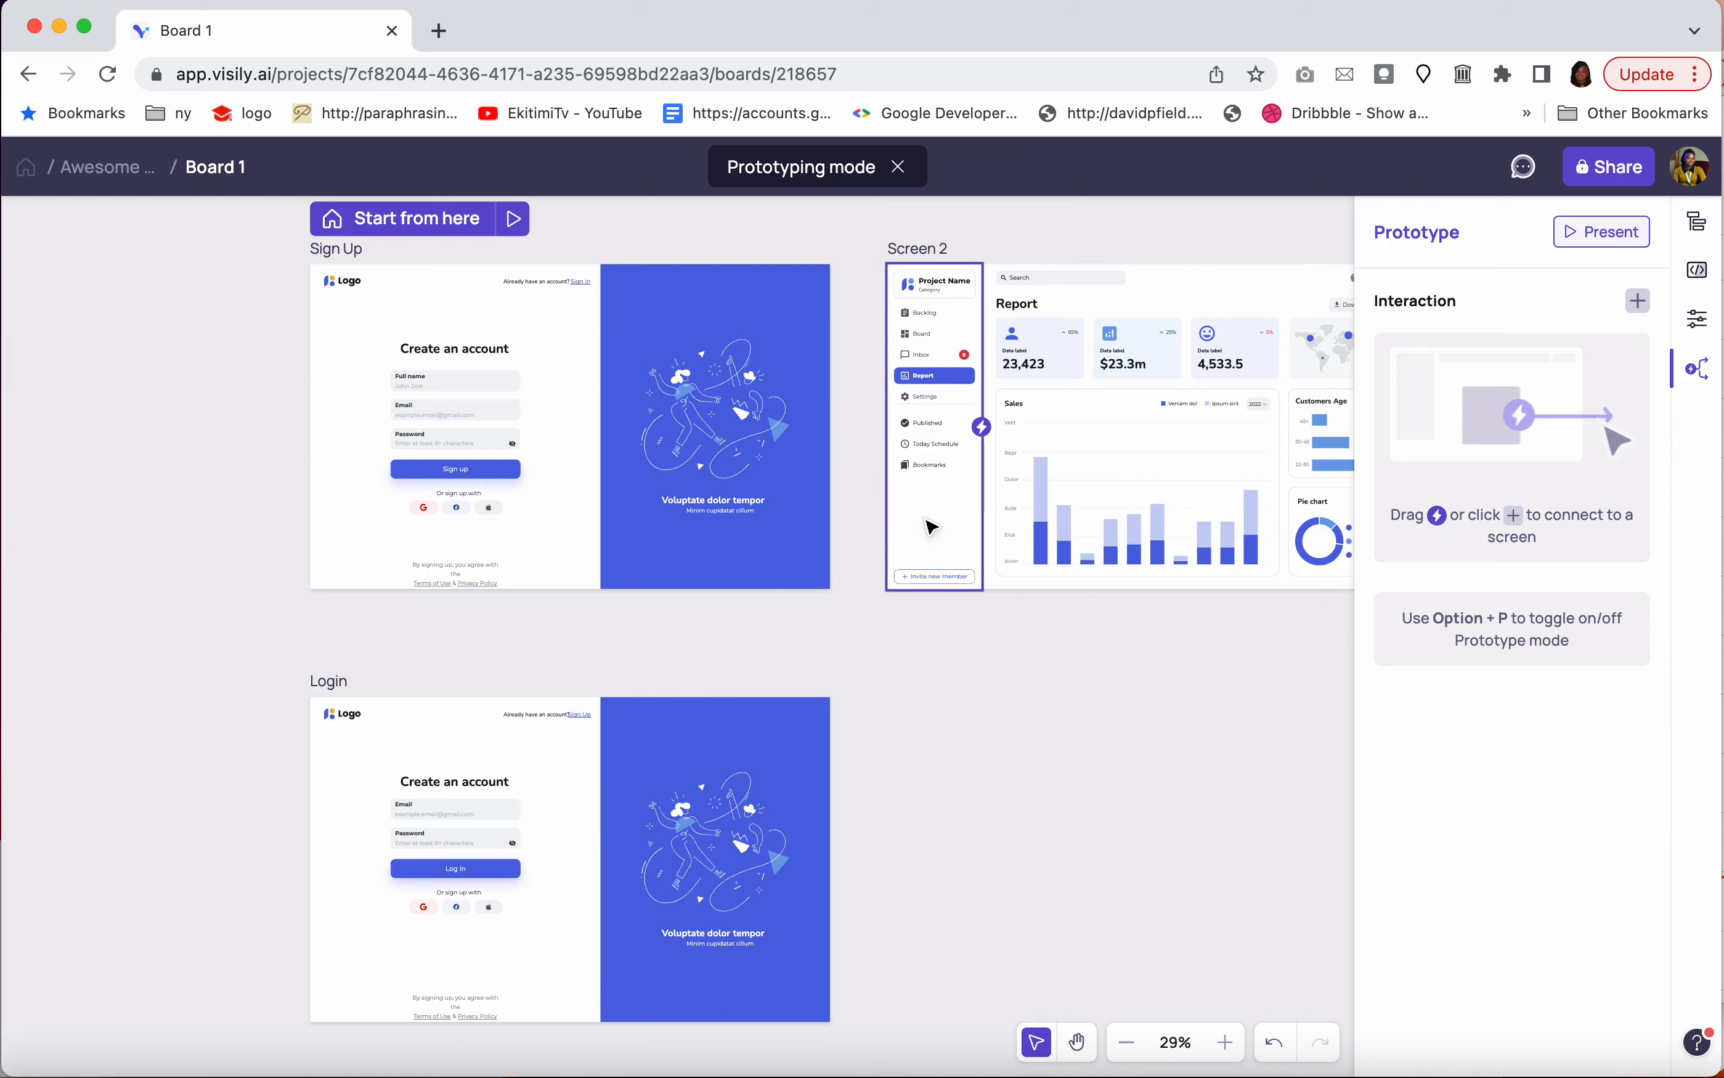
click(516, 869)
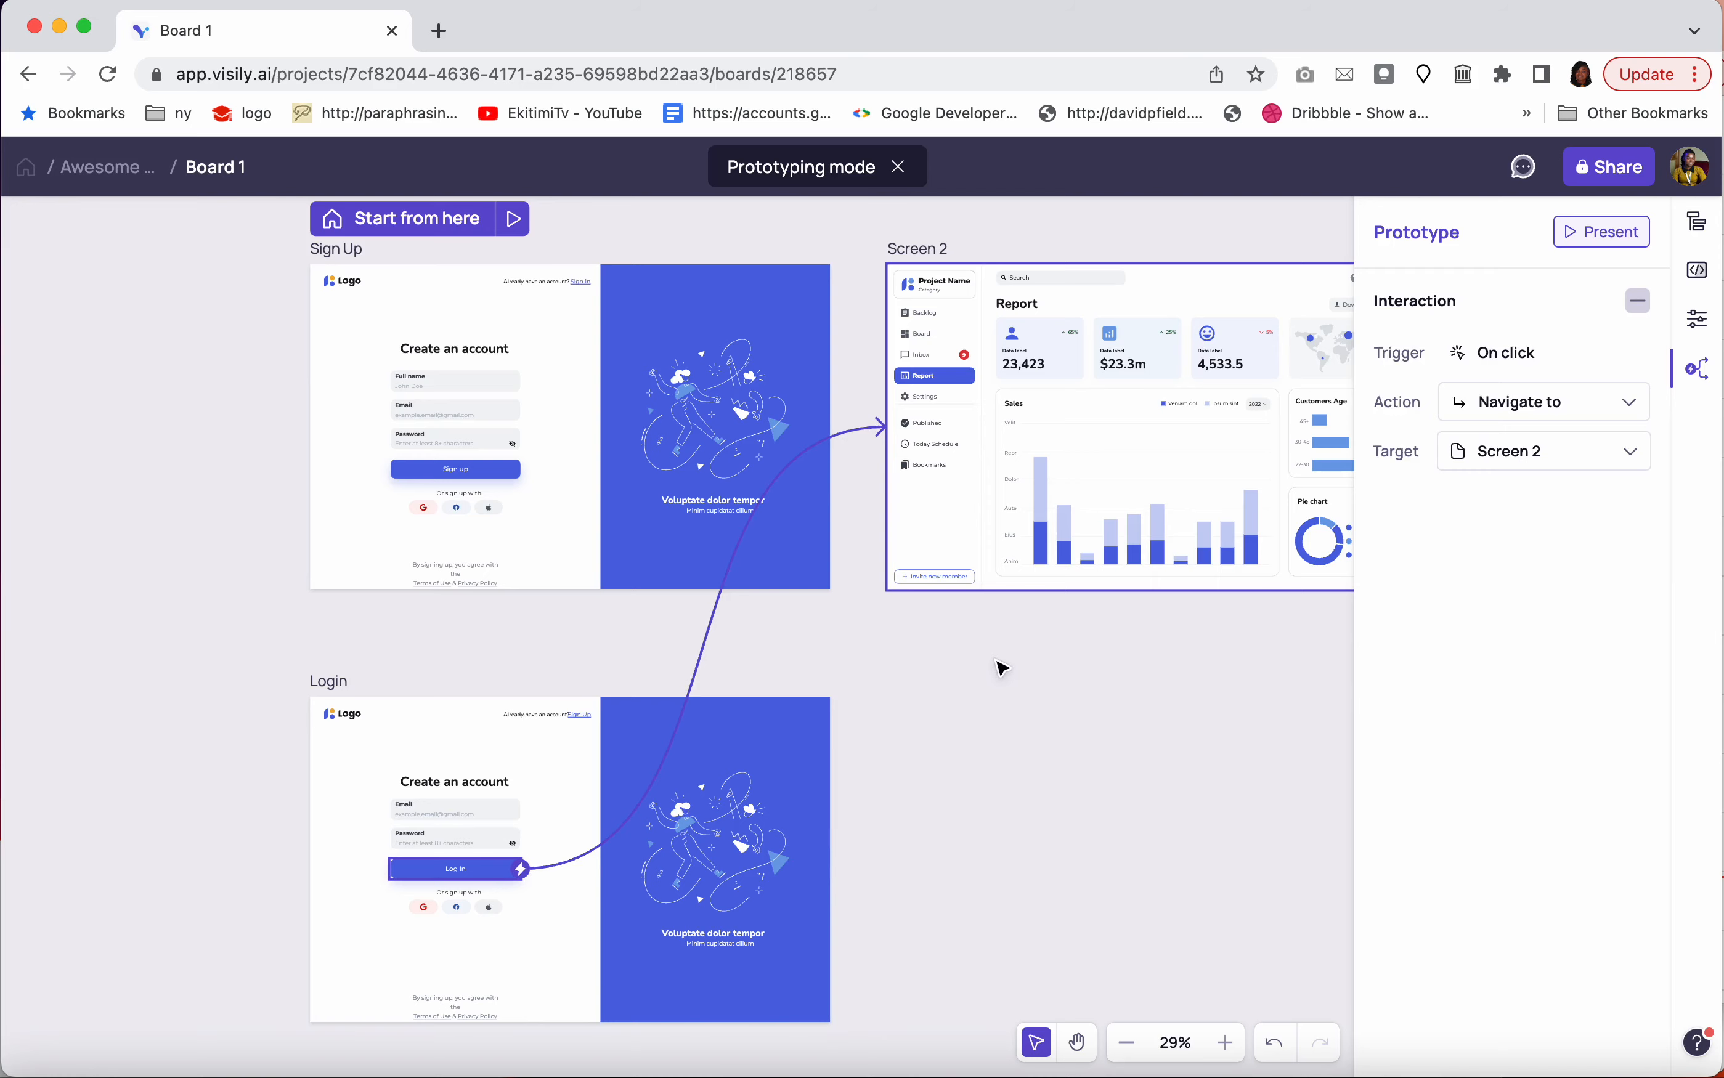
Present the prototype and test the Sign up button on the Sign Up screen and the Log In button on the Login screen
scroll(1009, 592, down, 5)
scroll(1012, 590, right, 10)
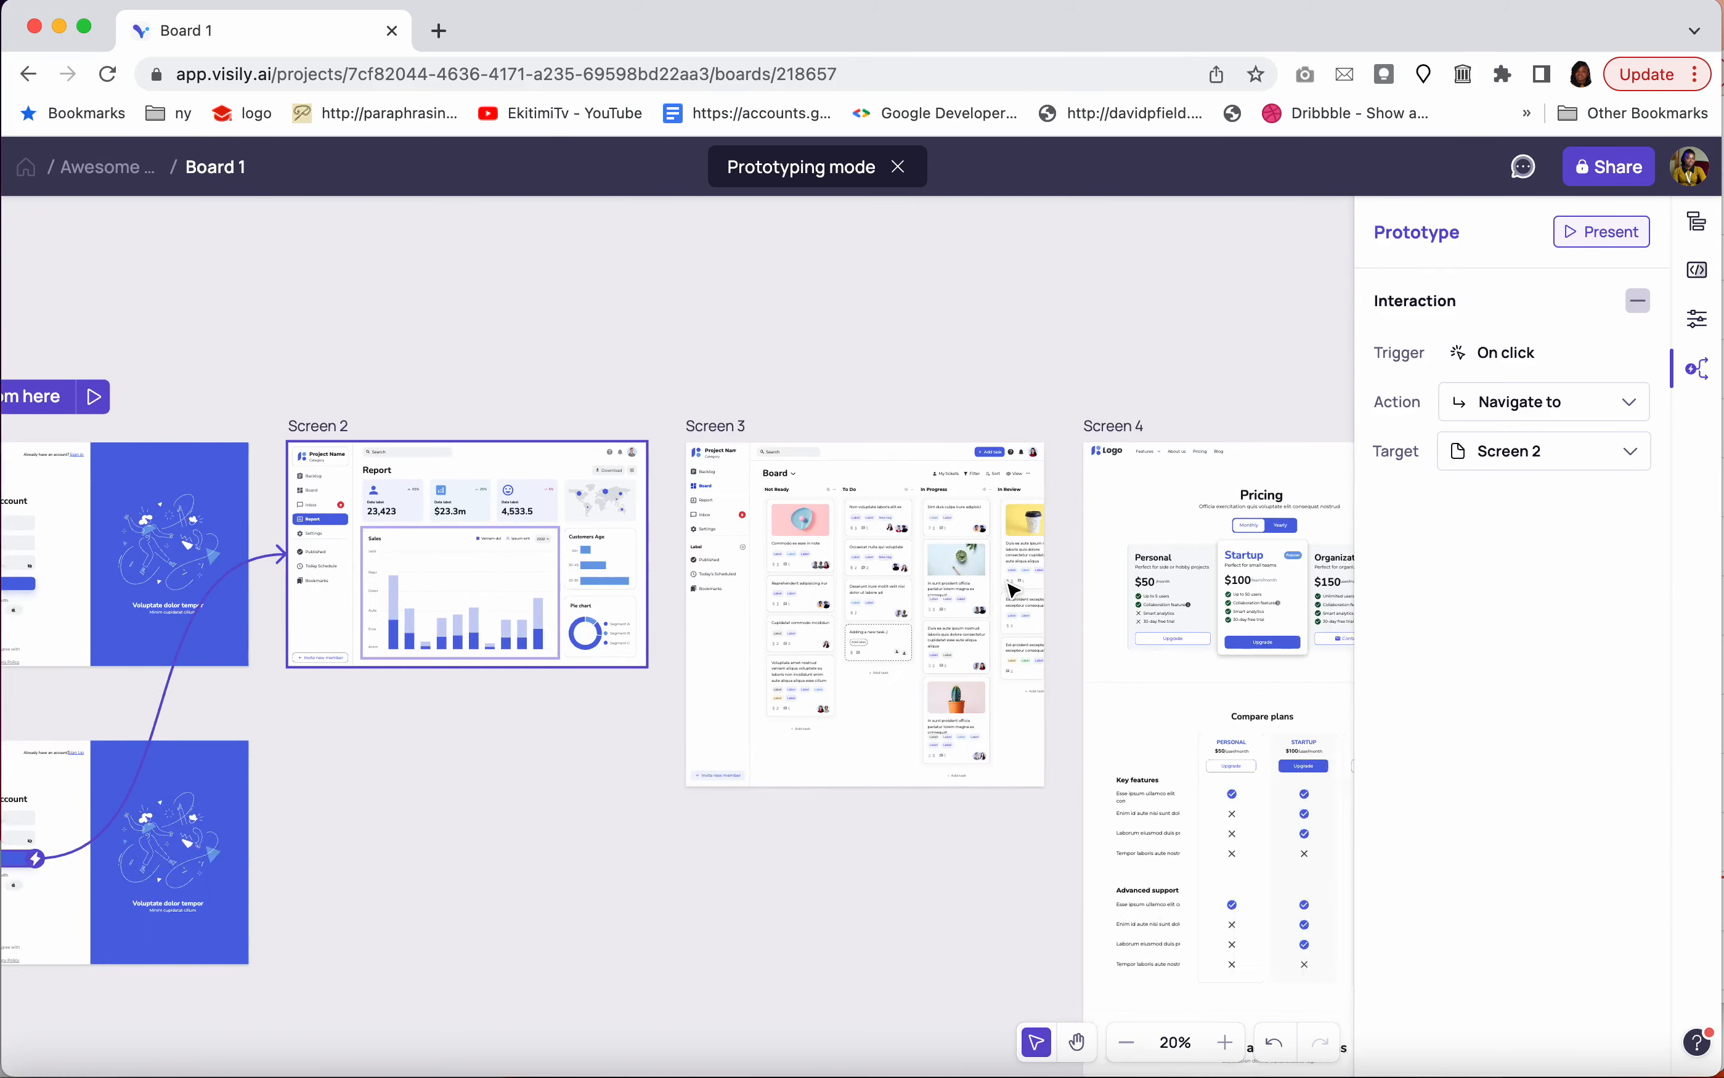
scroll(1012, 590, left, 10)
scroll(1012, 590, left, 3)
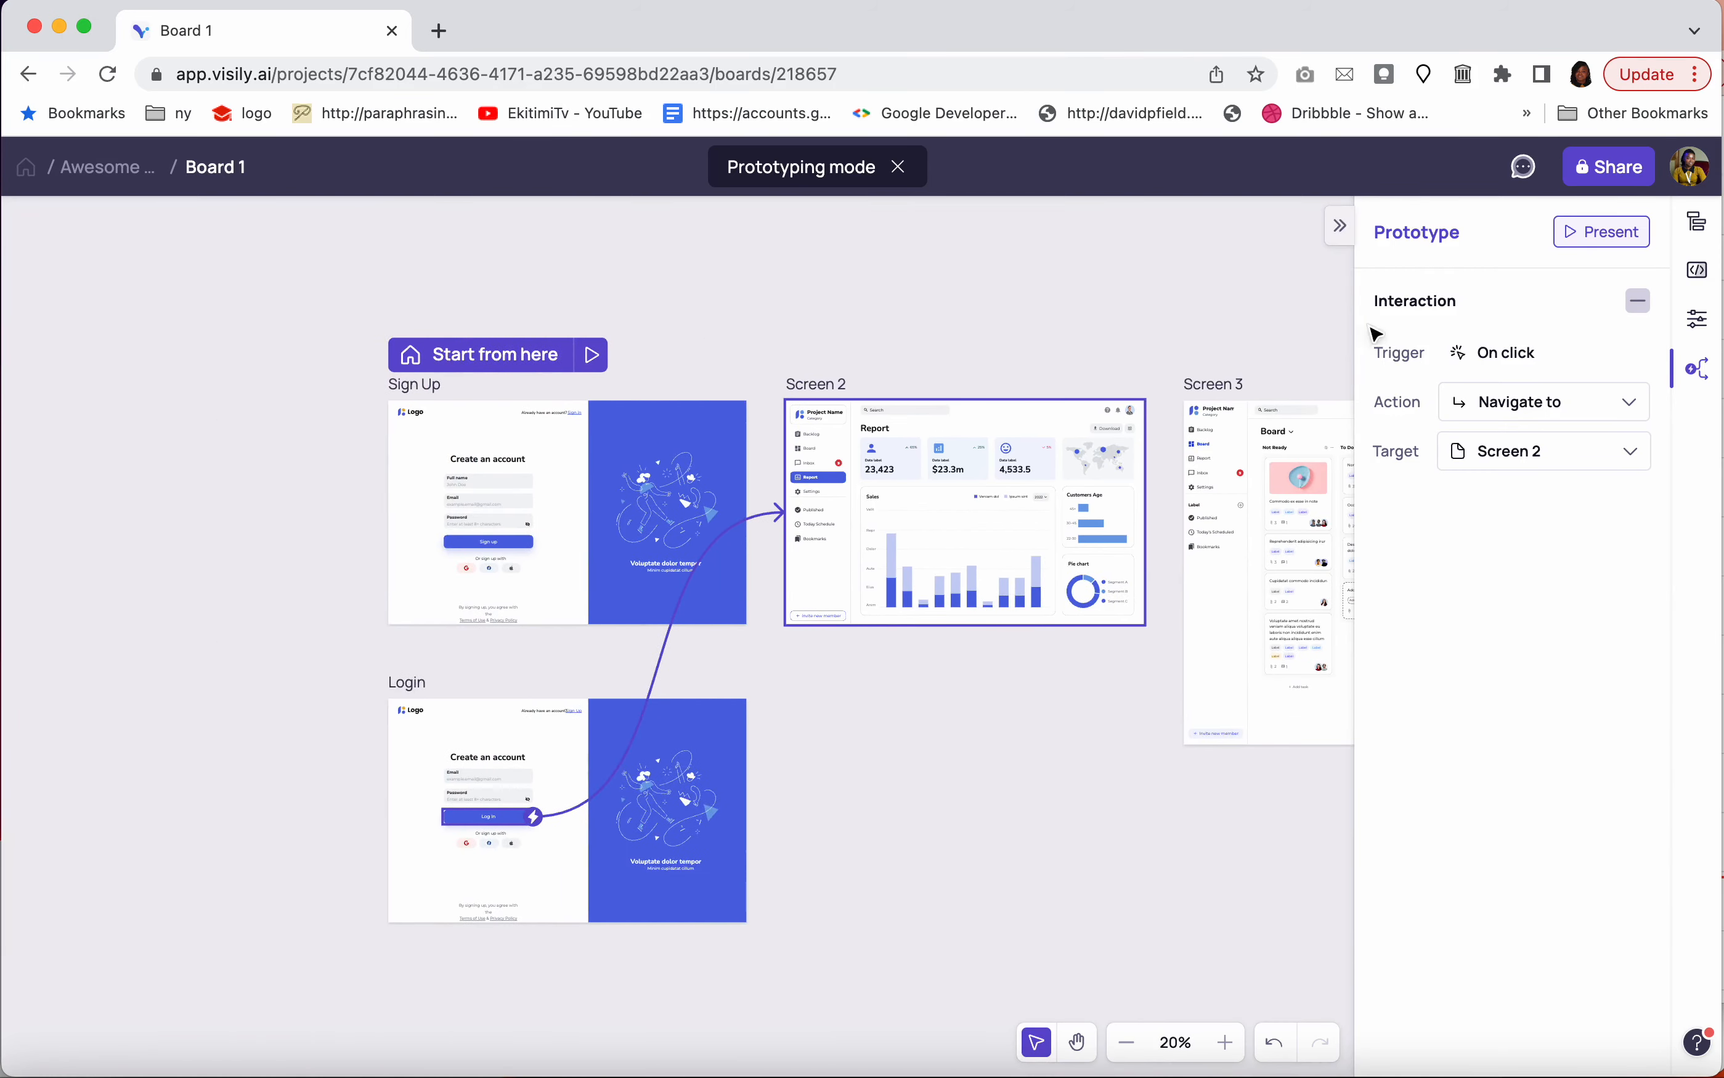
click(1575, 243)
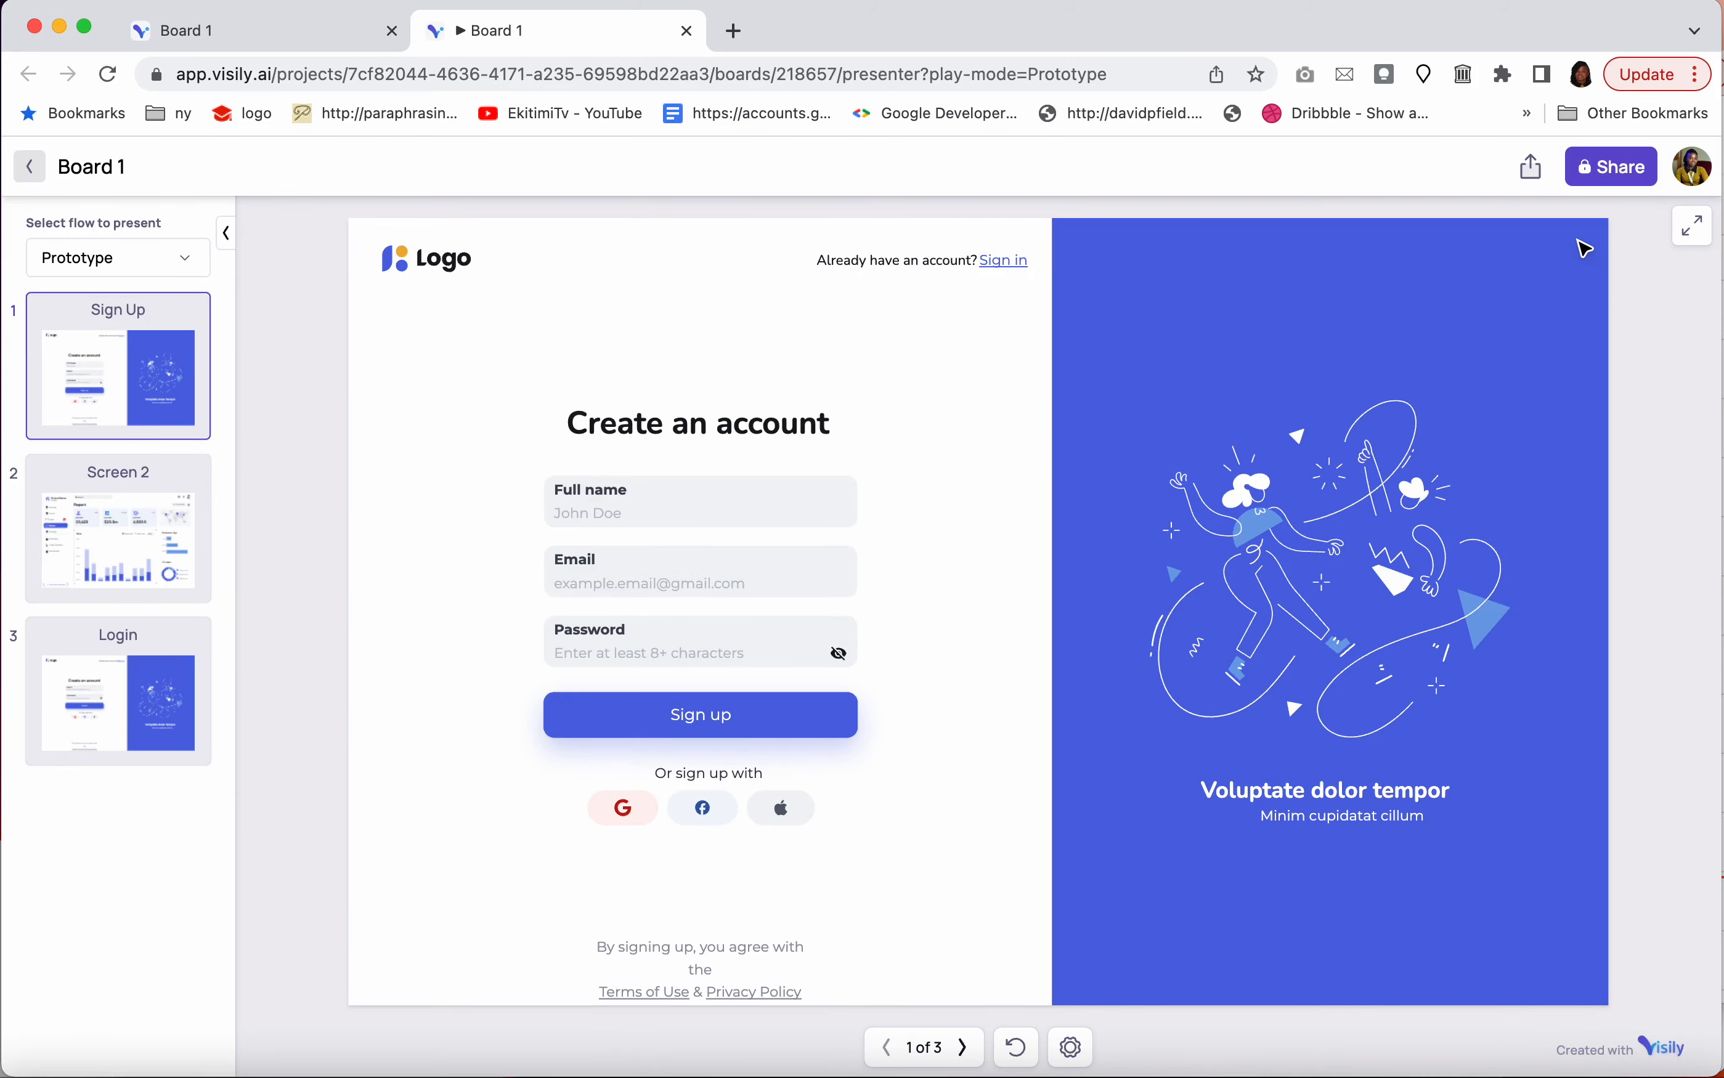
click(821, 706)
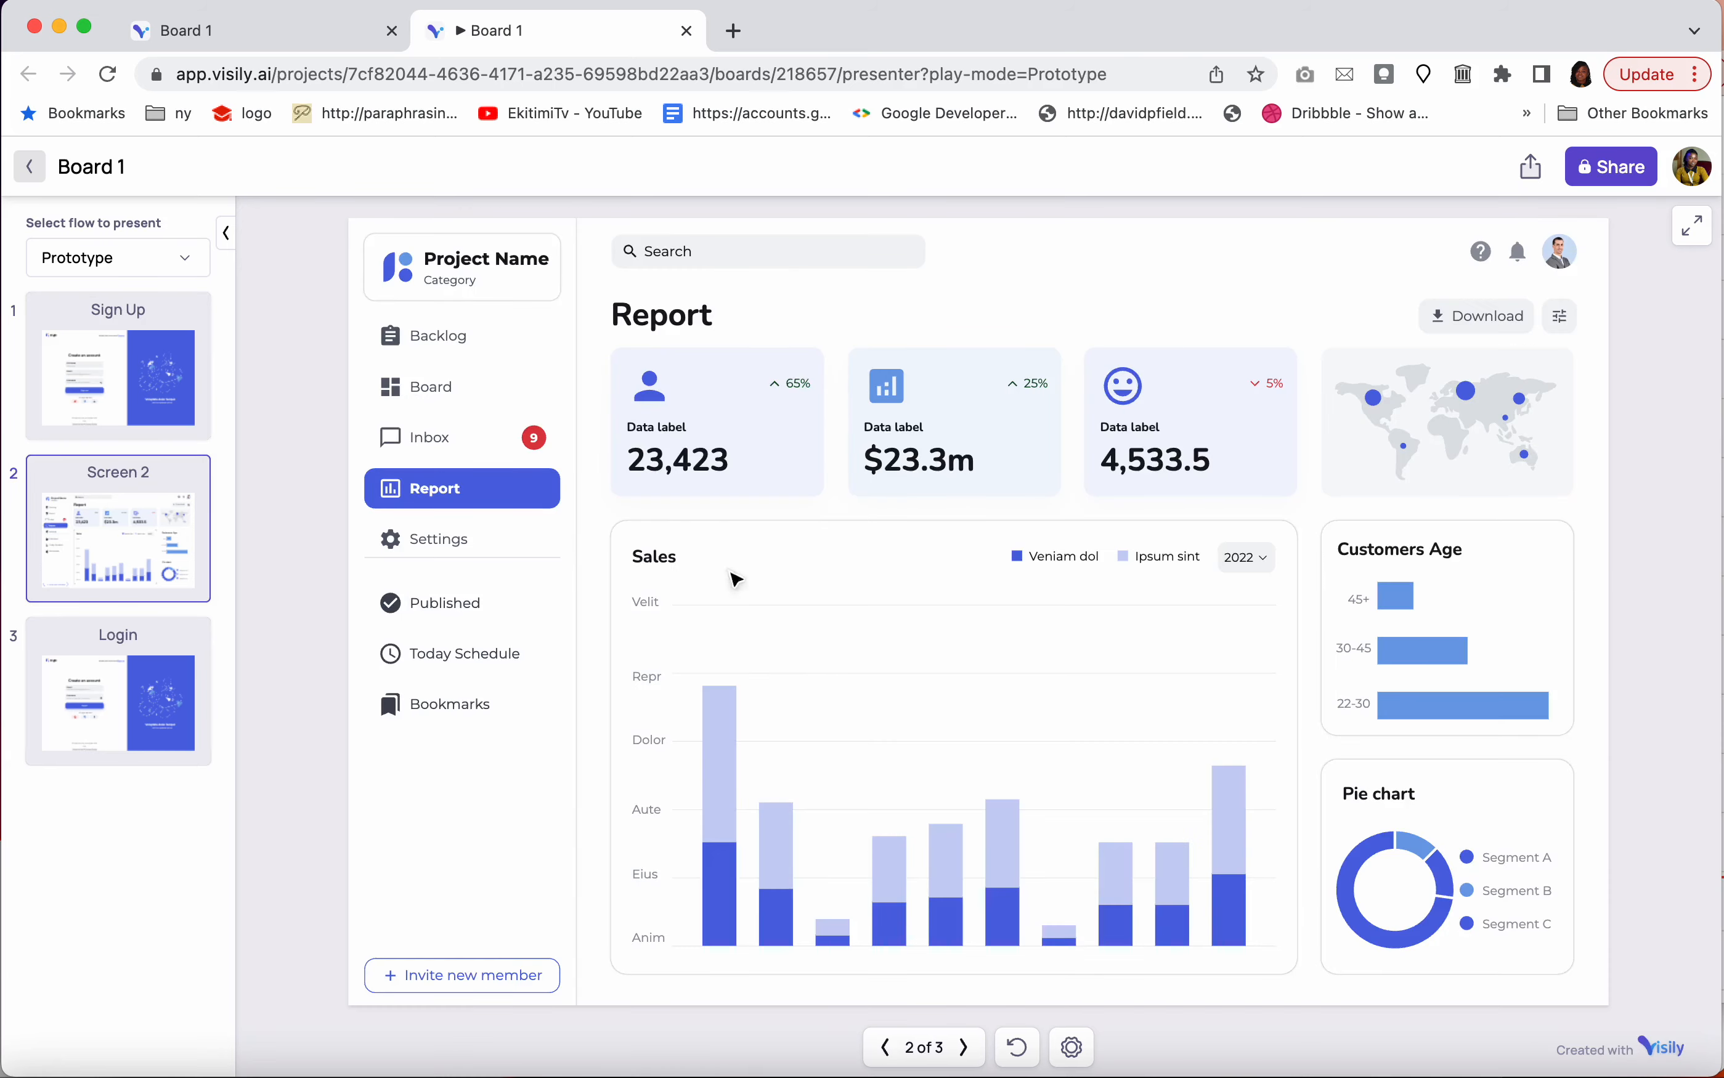
click(104, 704)
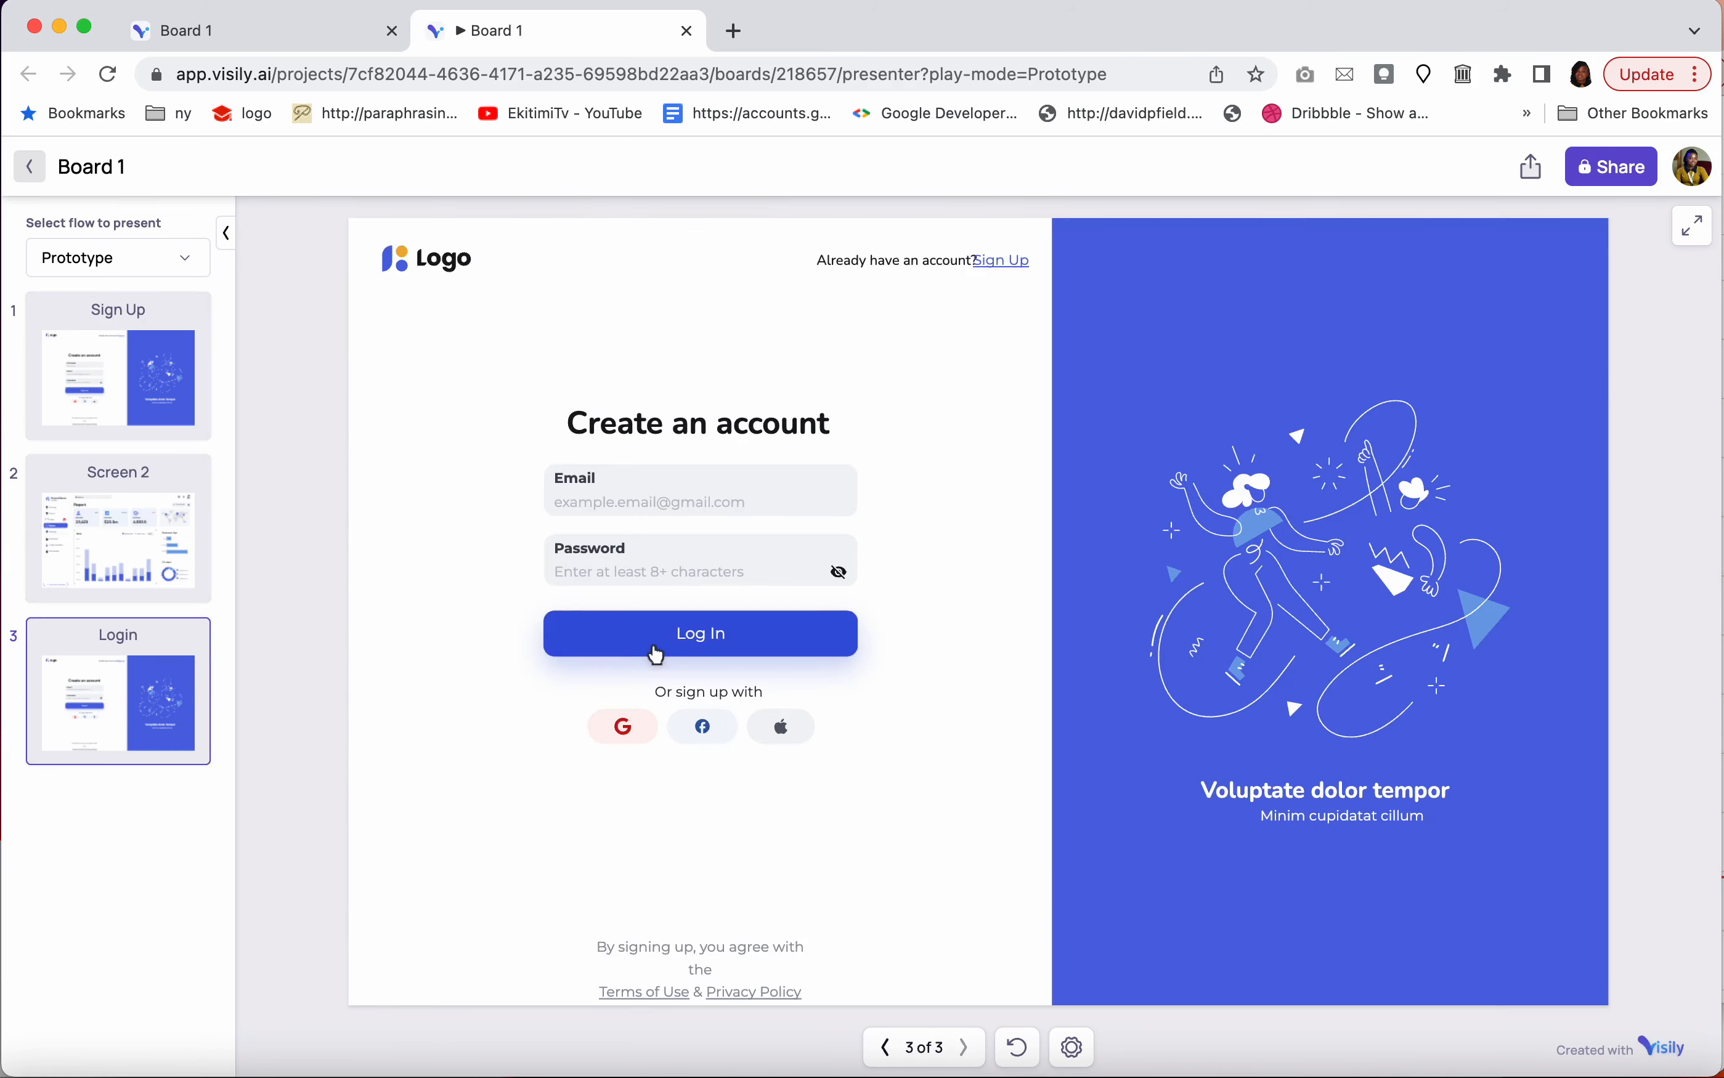
click(666, 648)
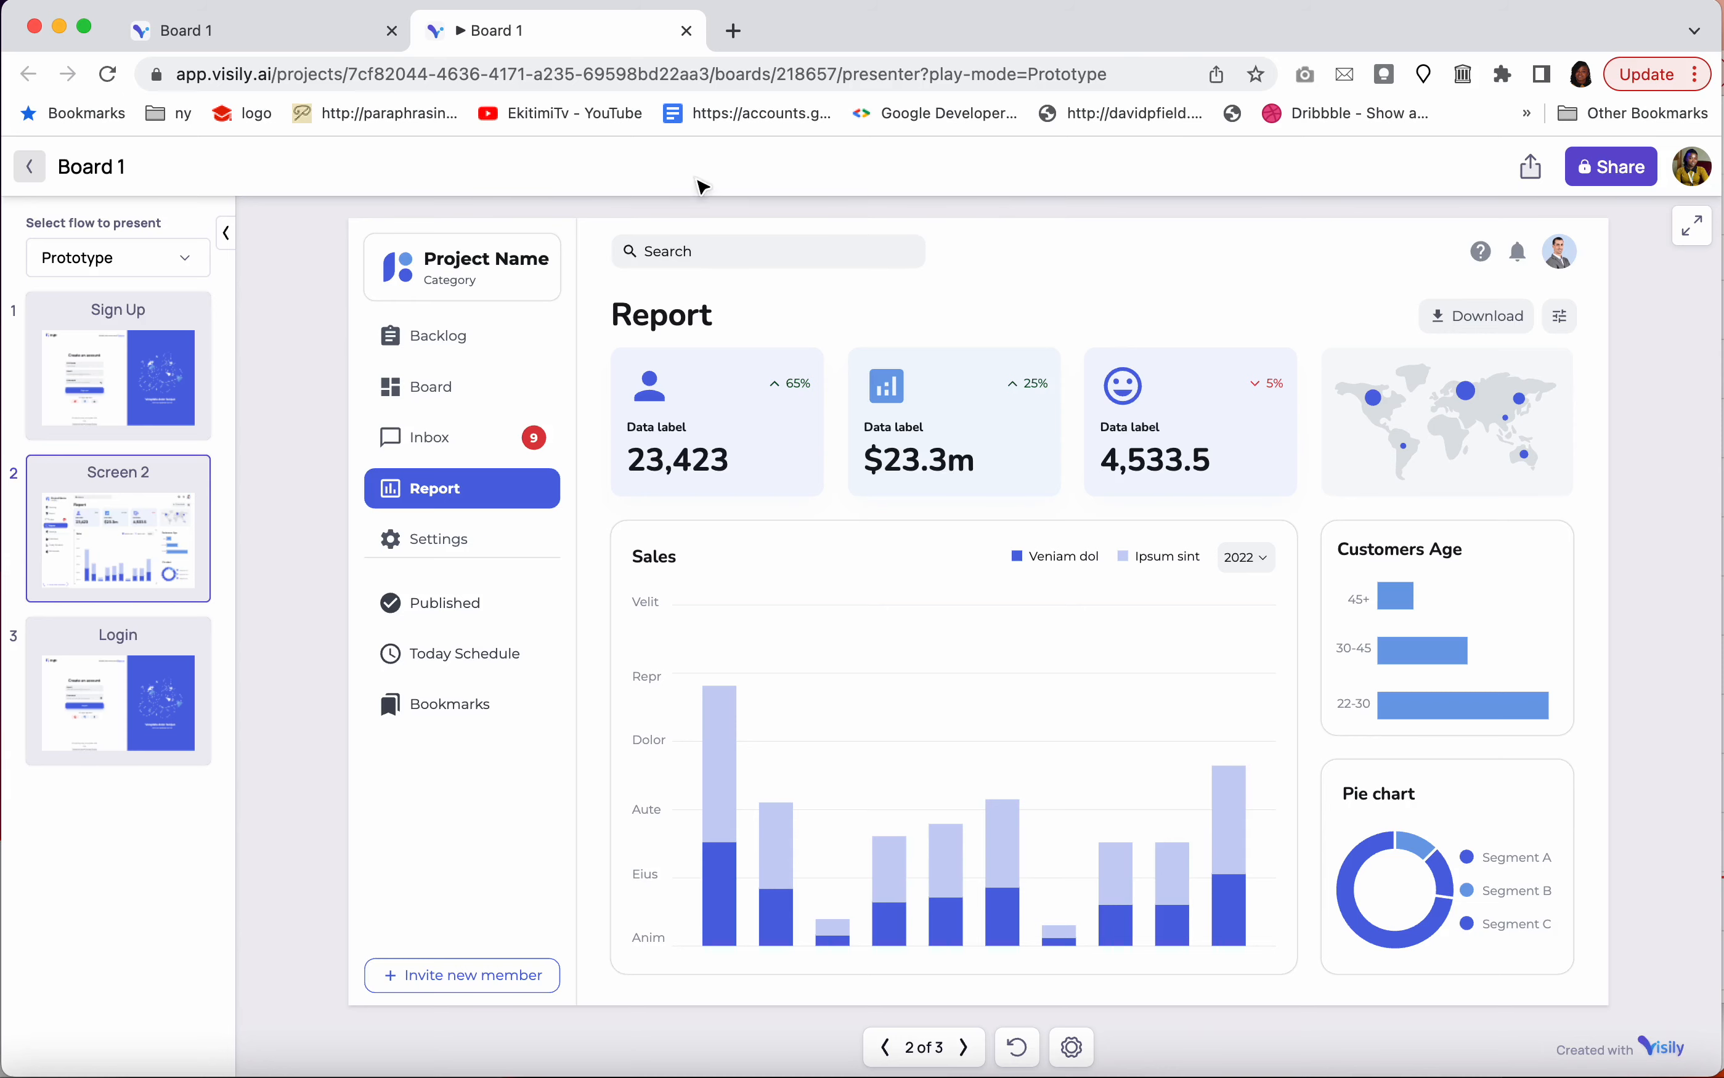
Return from the presented prototype to the Board 1 editor and exit prototyping mode
click(231, 32)
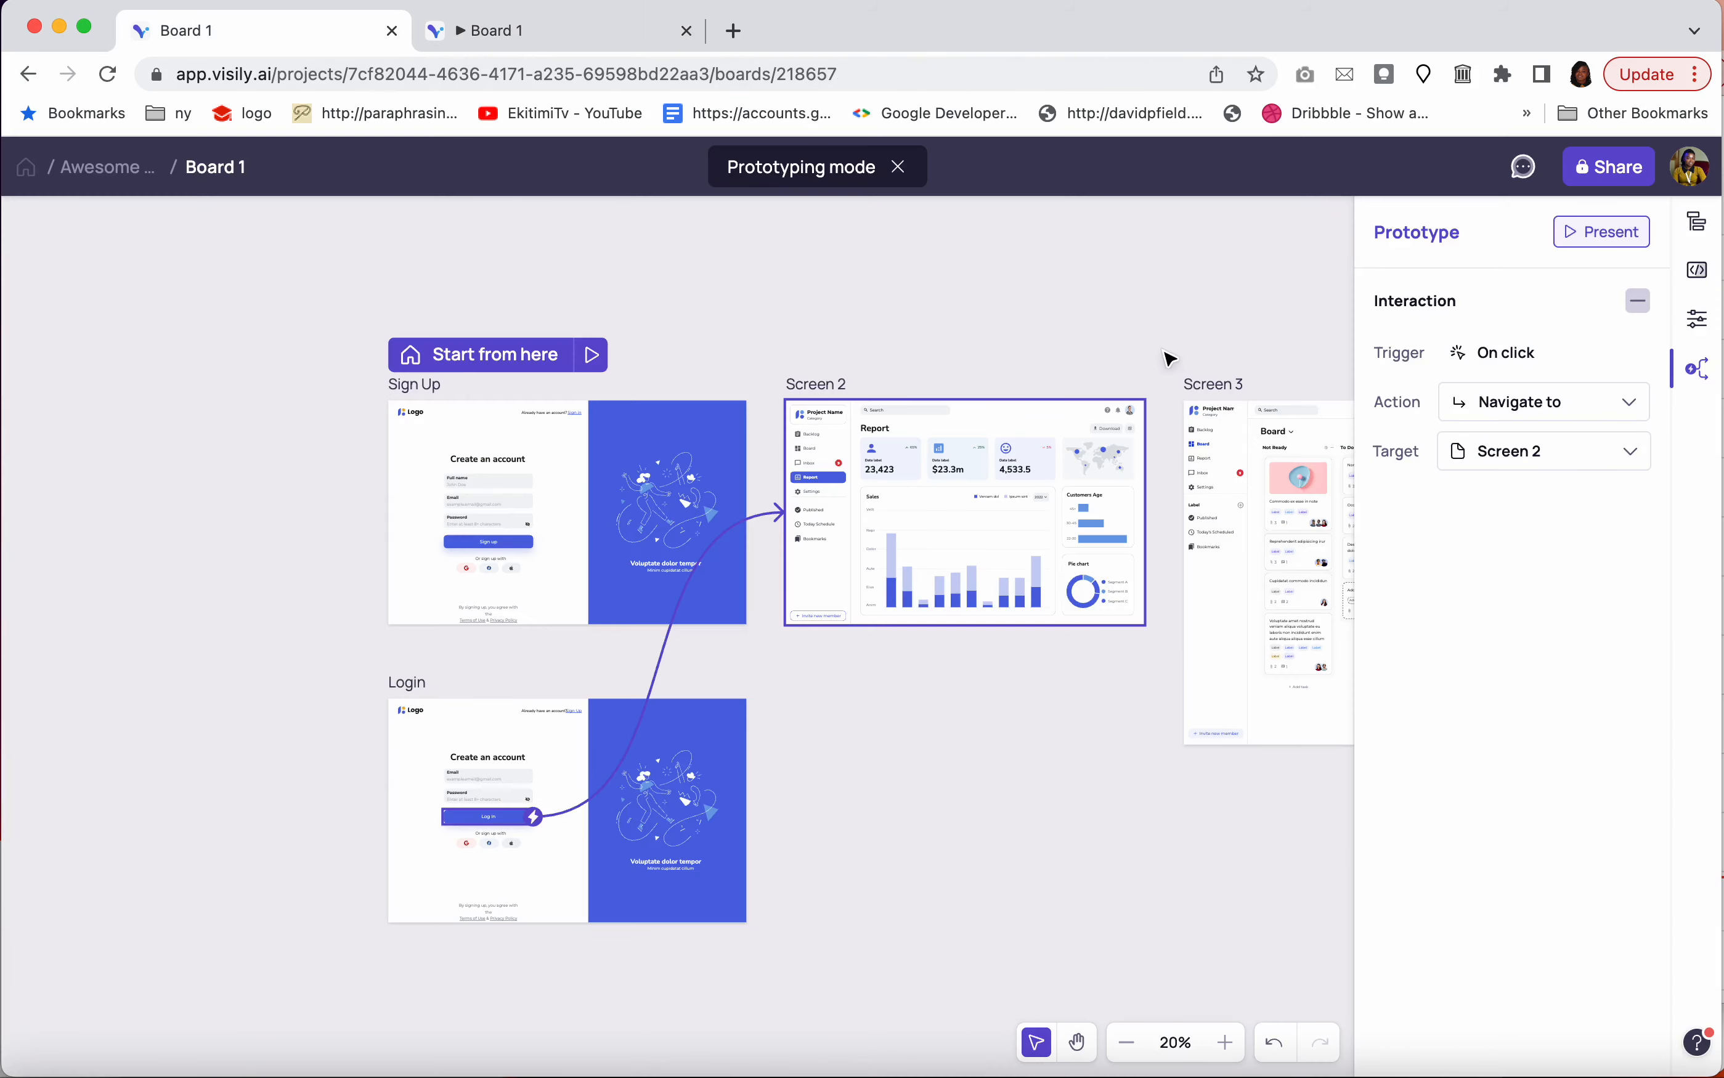
click(900, 168)
scroll(1062, 281, down, 3)
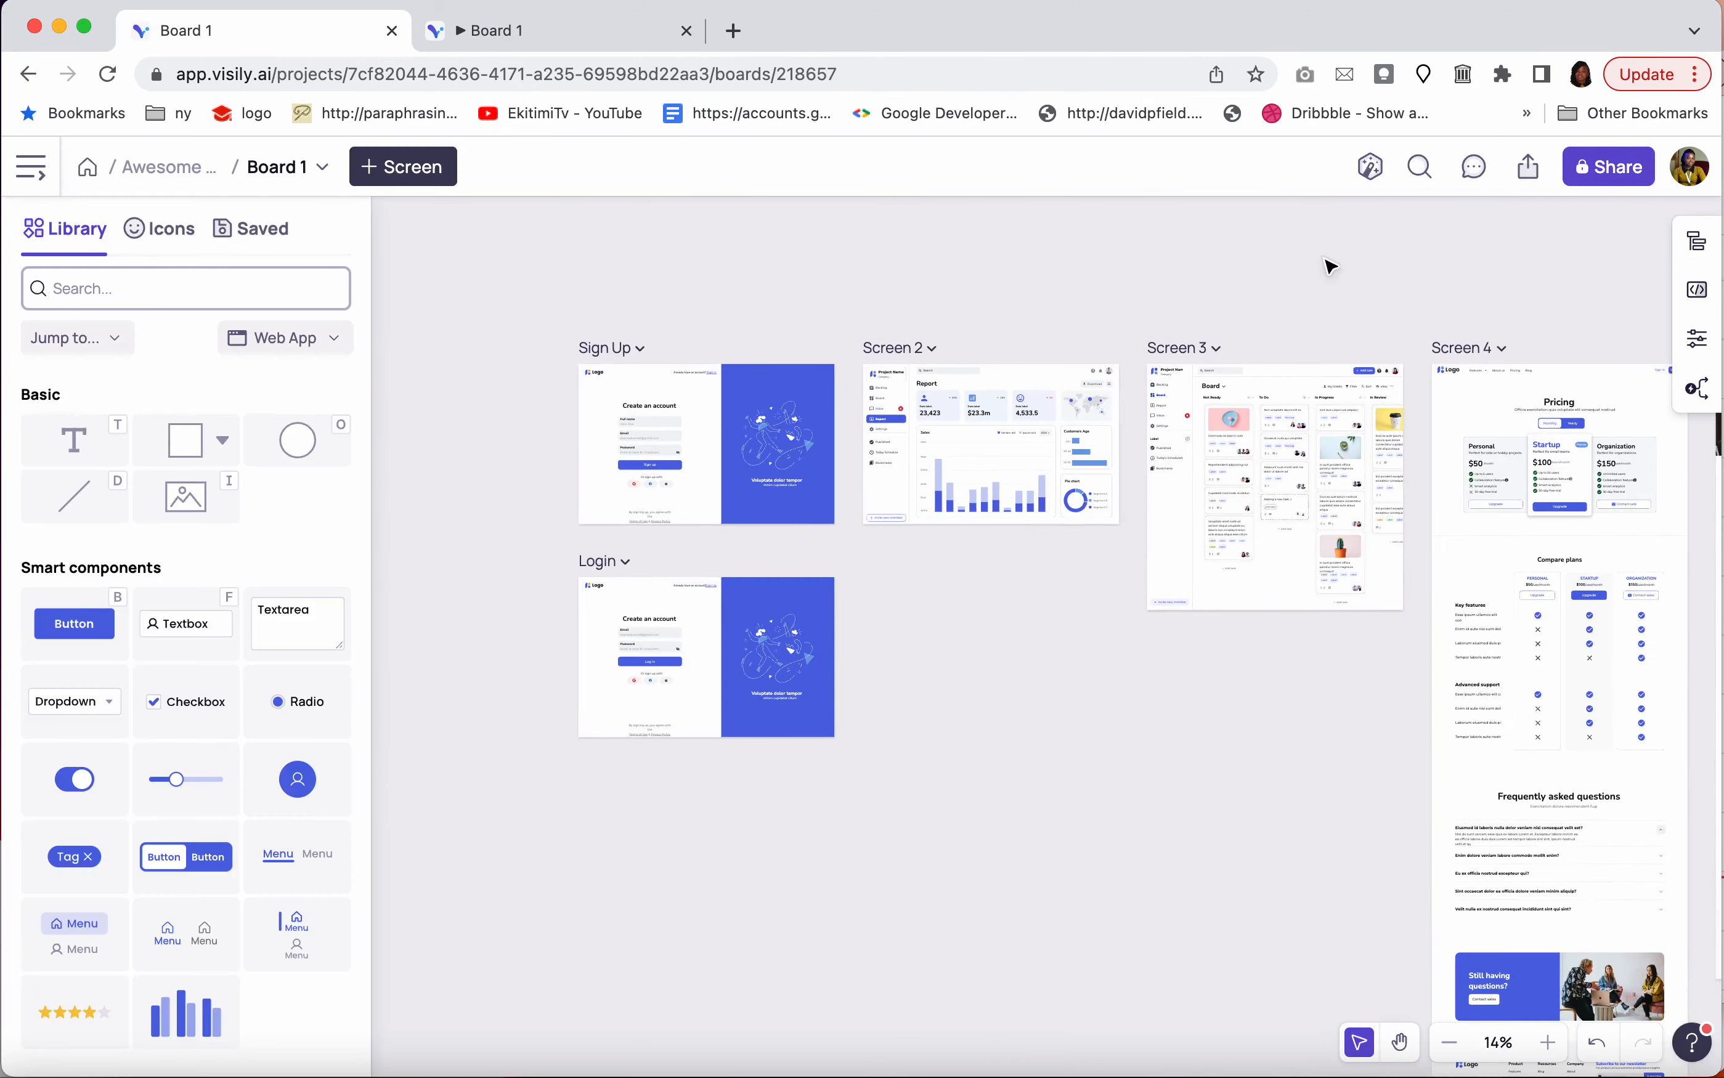
scroll(1497, 343, right, 2)
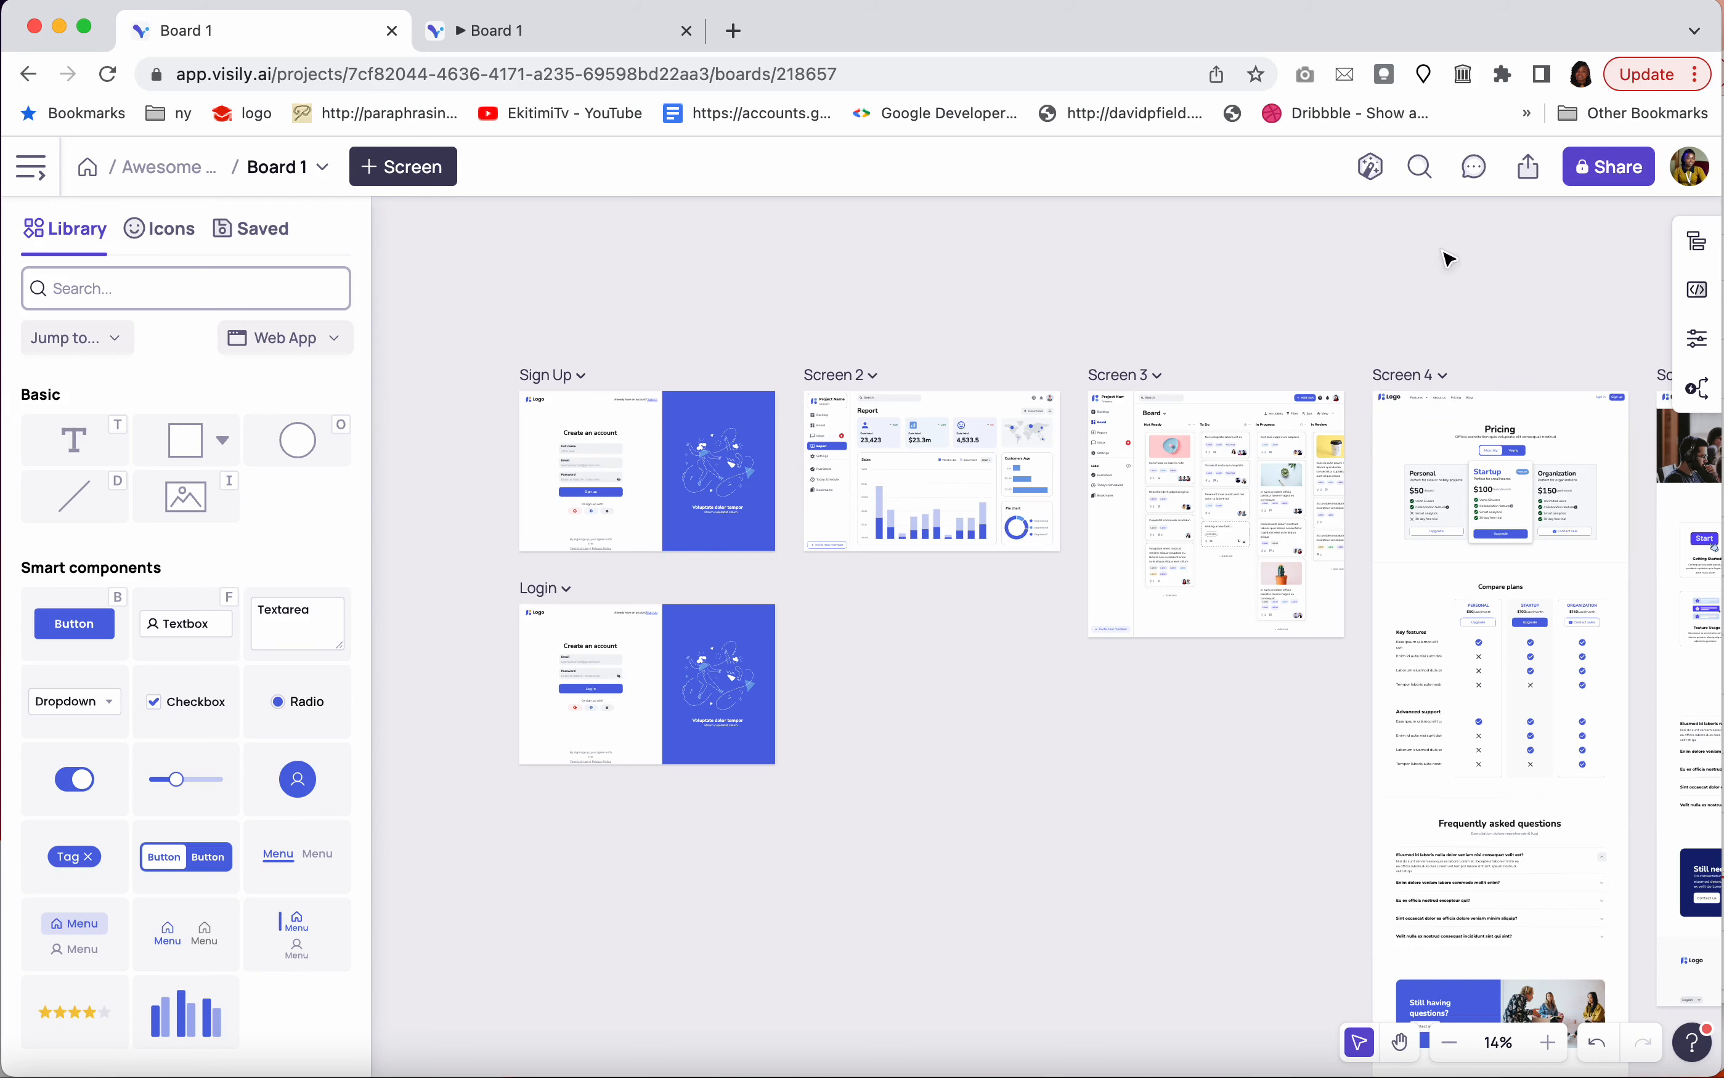
Review the Design Assistant's options for showing color, icon set and ignored issues, and close it
click(1373, 172)
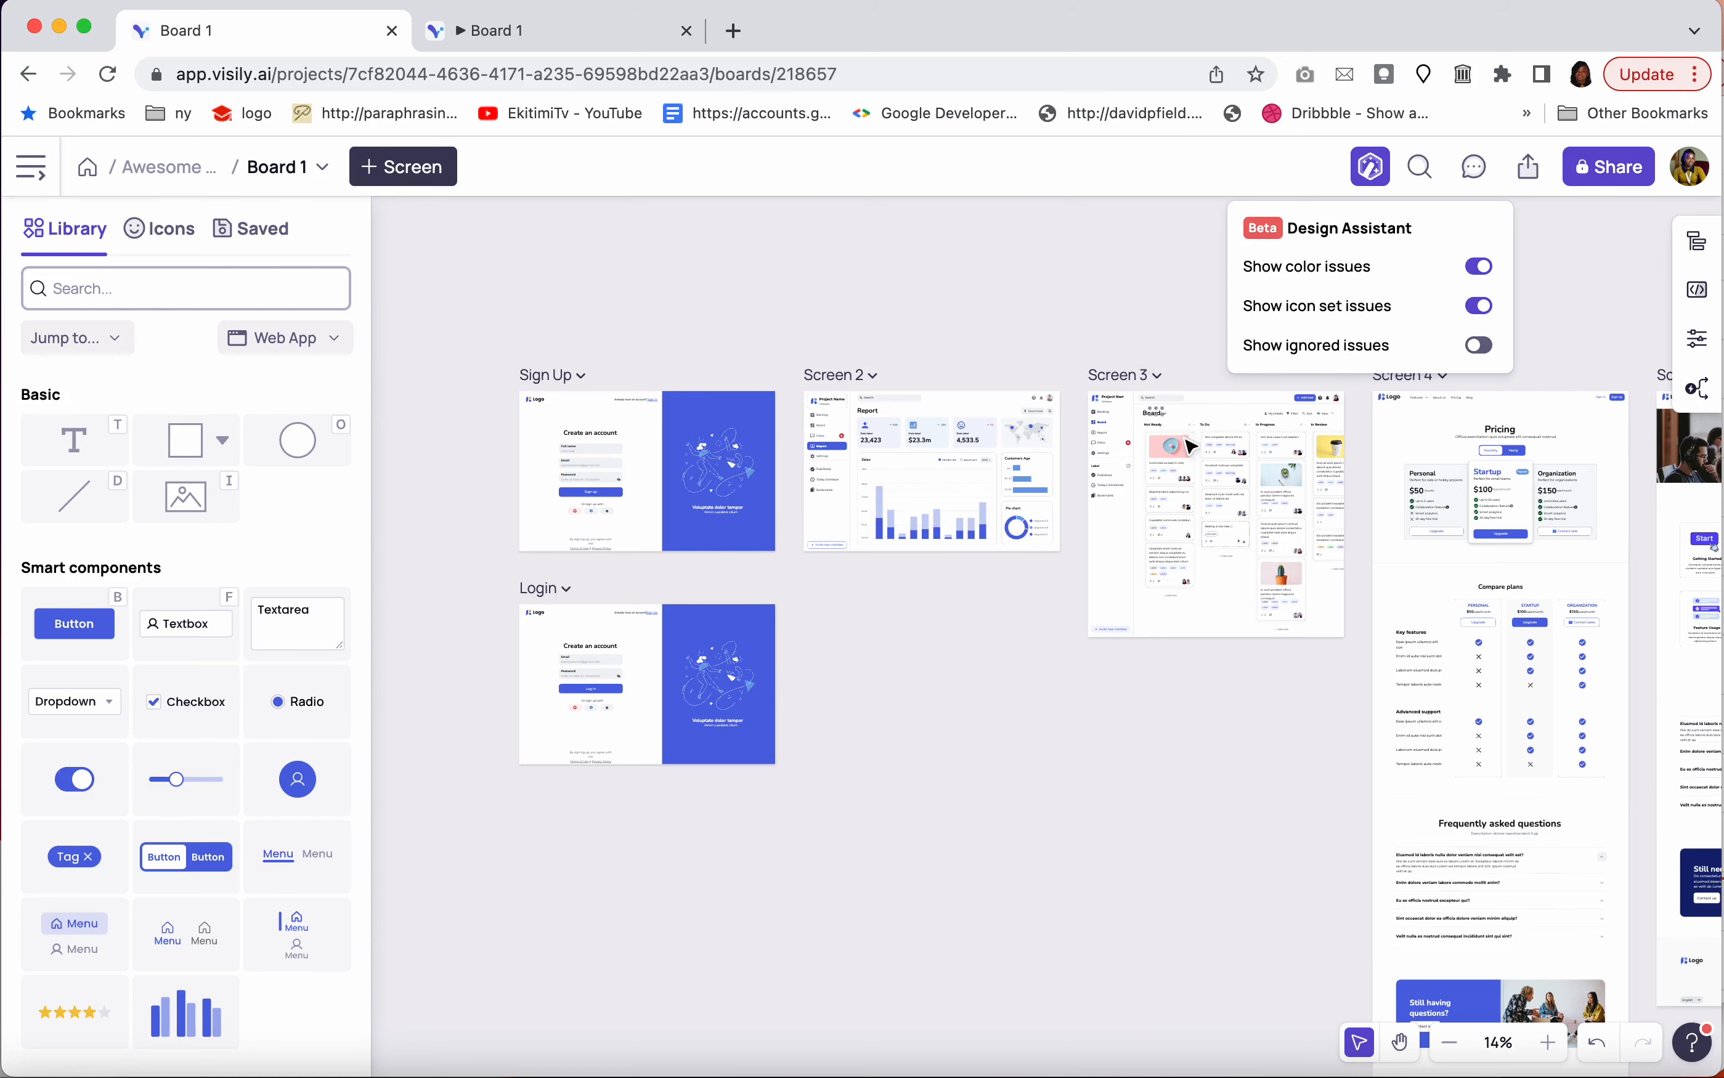
scroll(1189, 443, up, 2)
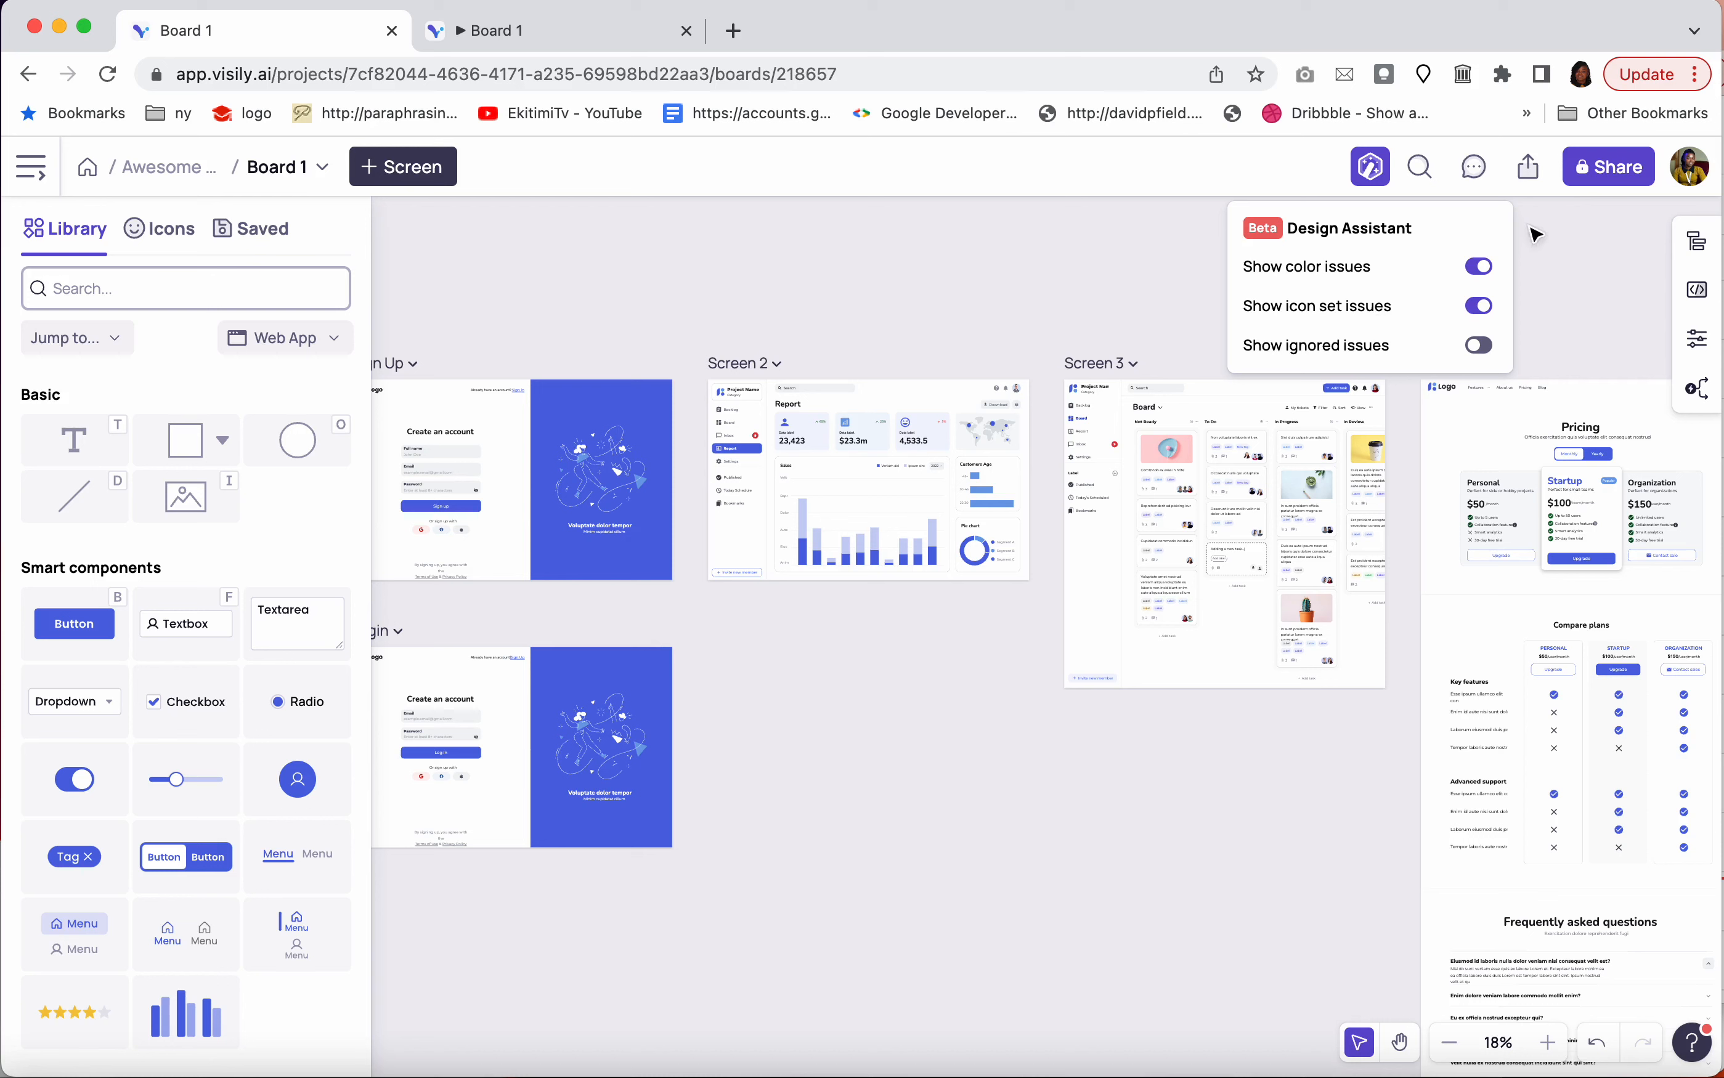
click(1582, 243)
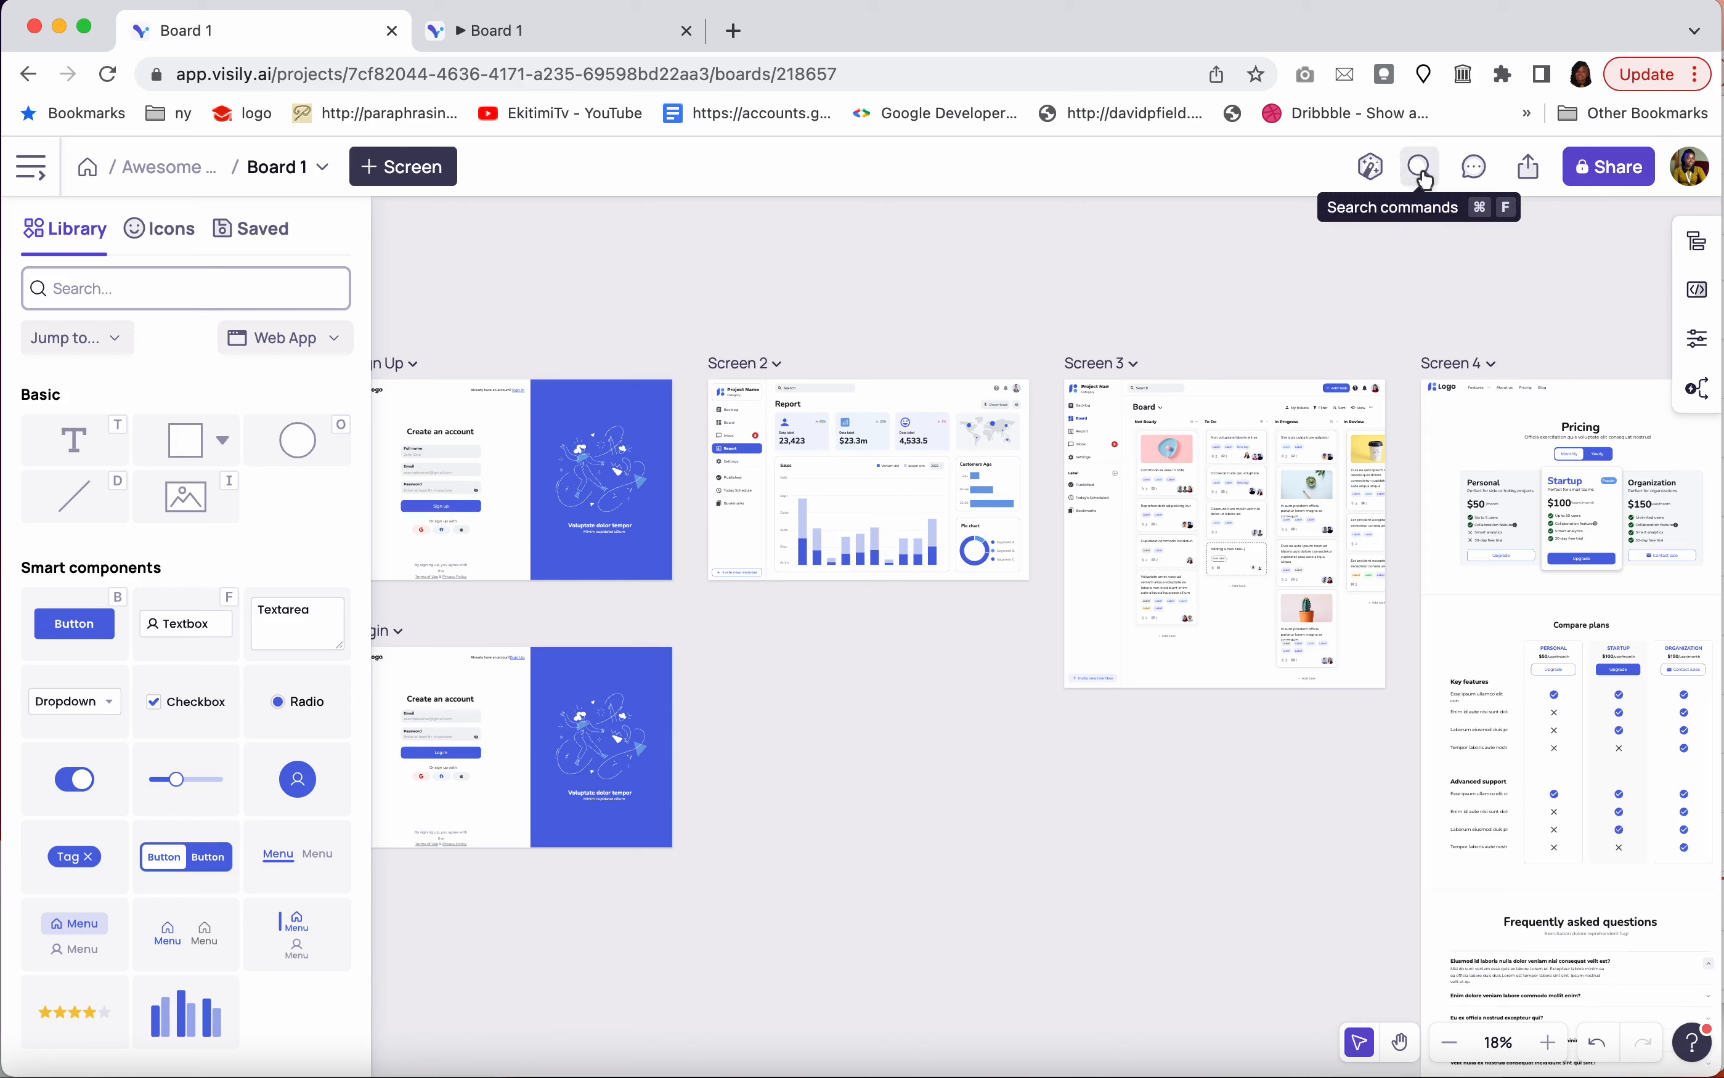
Open the command search, look through the whole list of available commands, and close it
click(1420, 172)
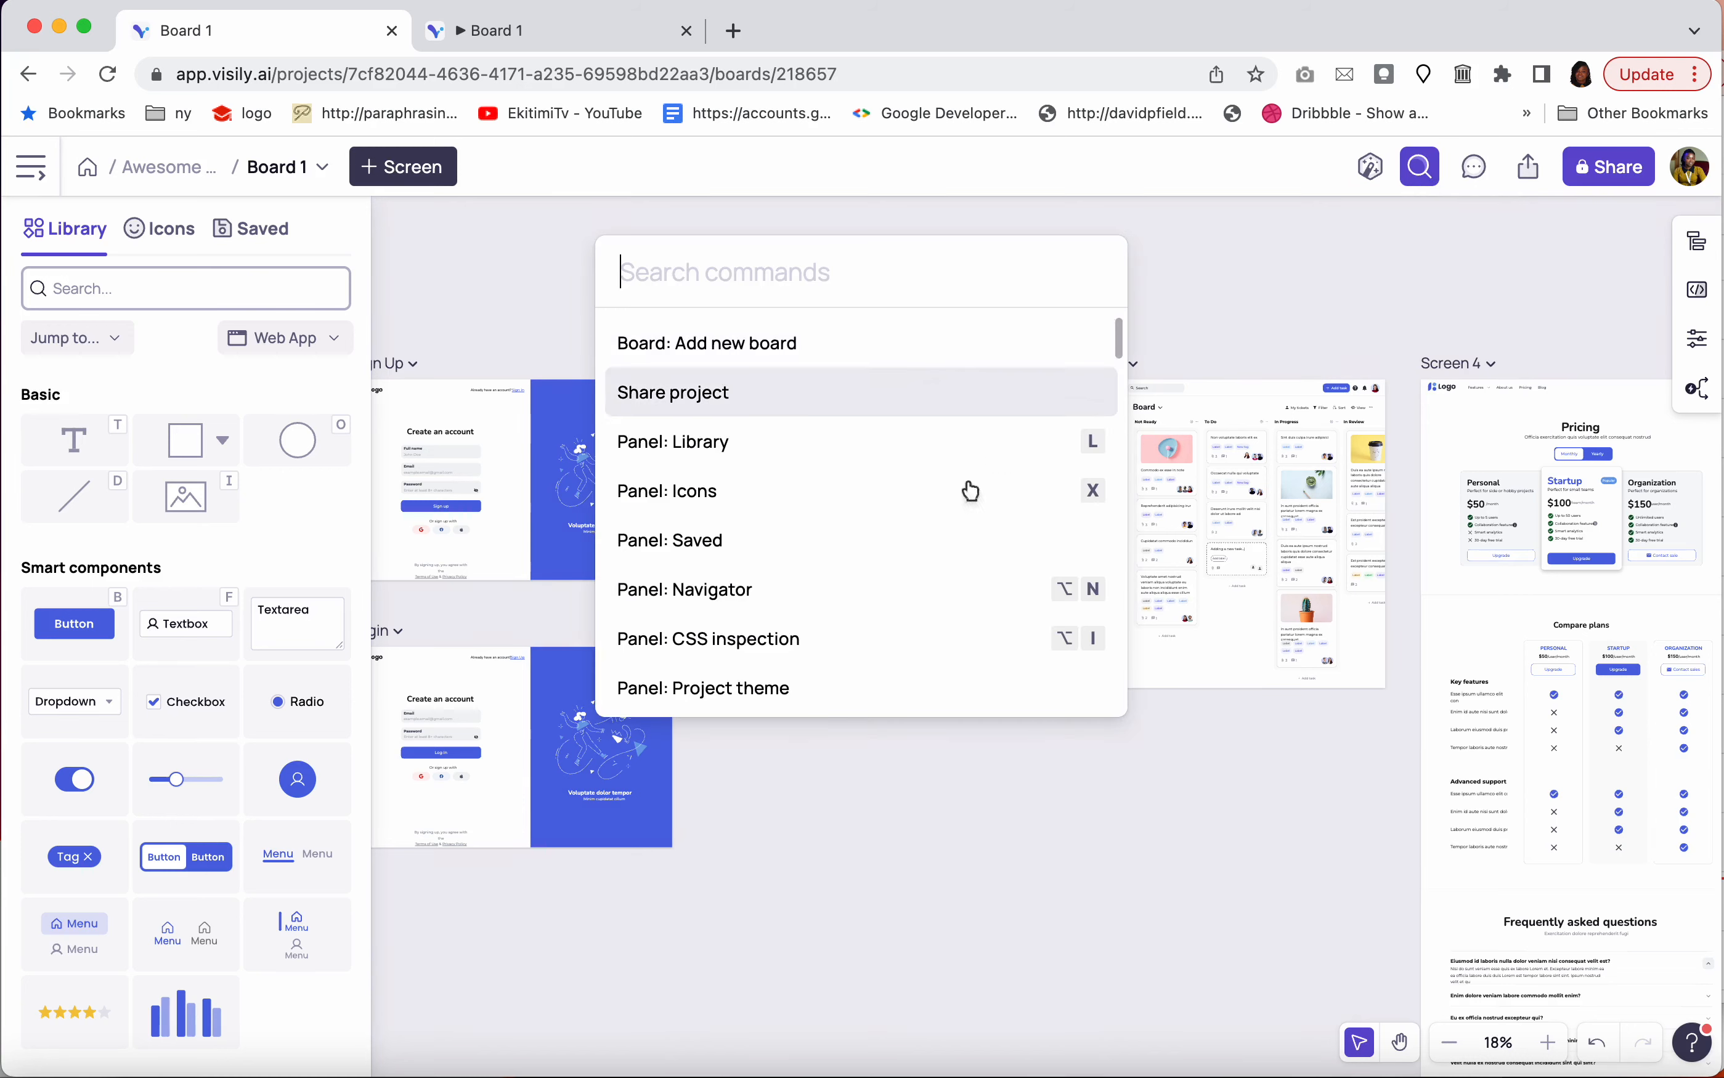
scroll(908, 576, down, 10)
scroll(908, 576, down, 5)
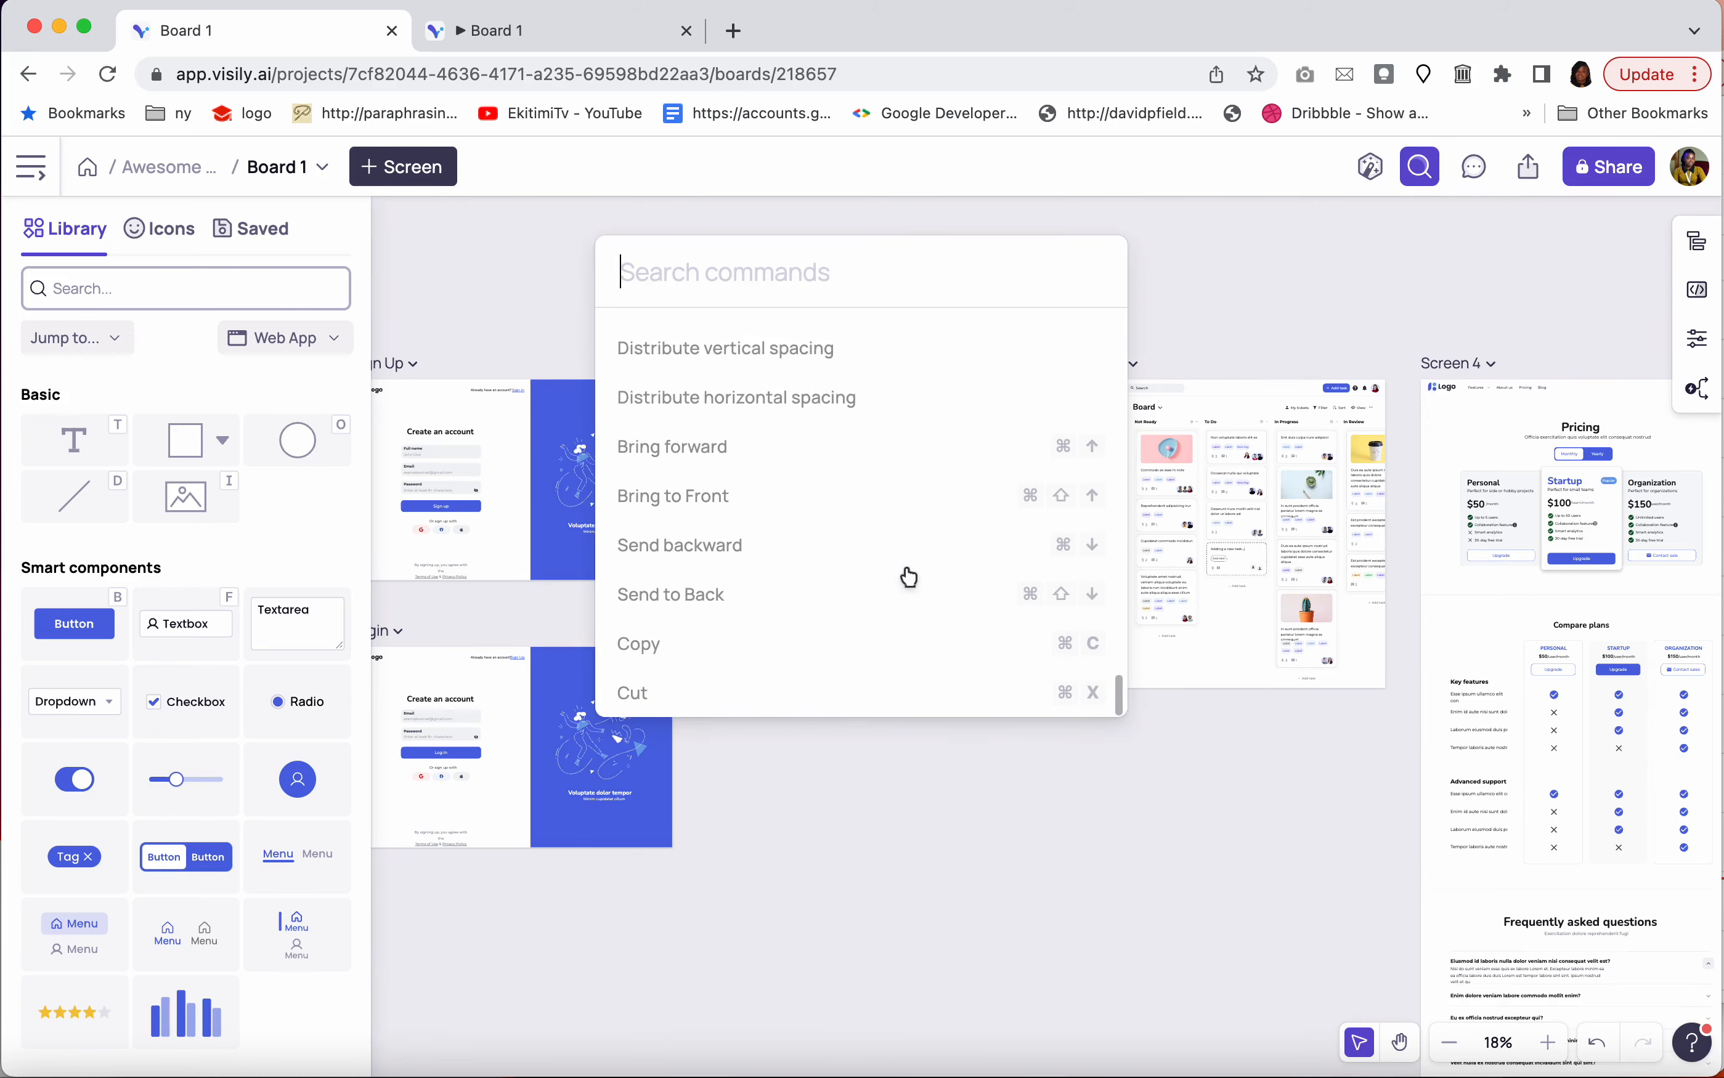
scroll(908, 576, up, 15)
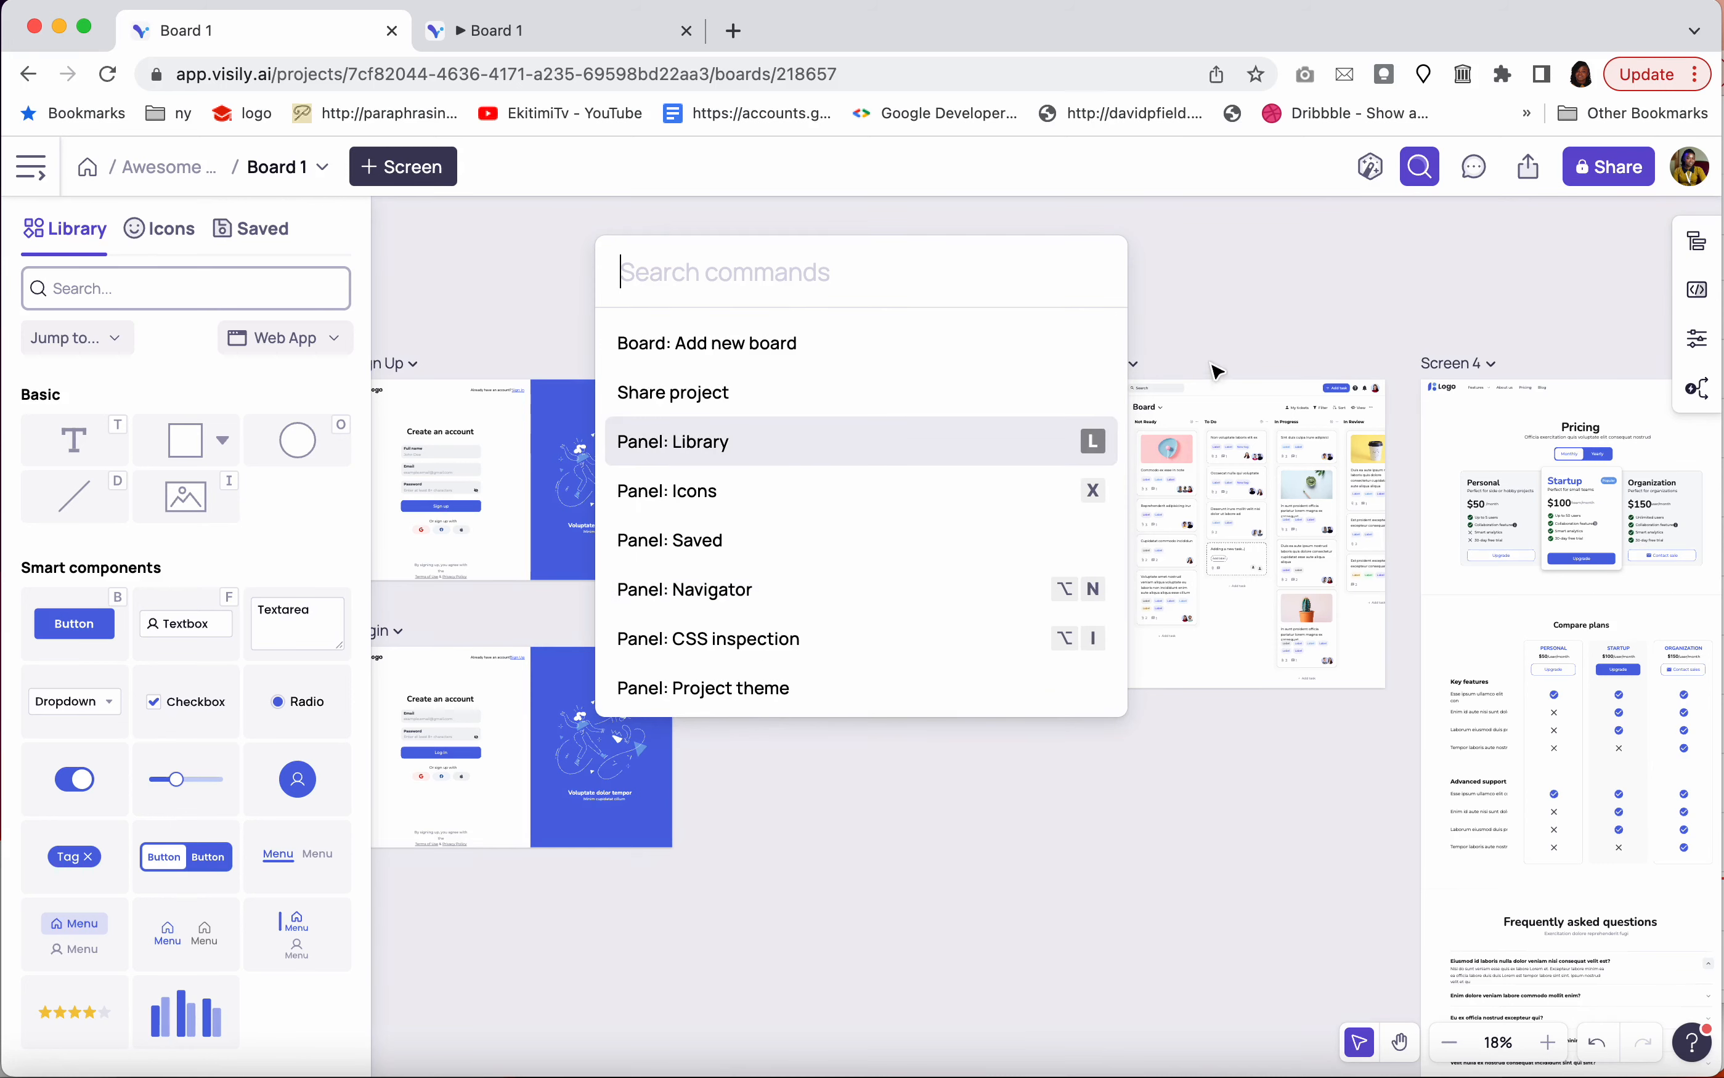
click(1261, 339)
Add the comment "get this sorted" near the top of Screen 3 and leave comment mode
click(1470, 178)
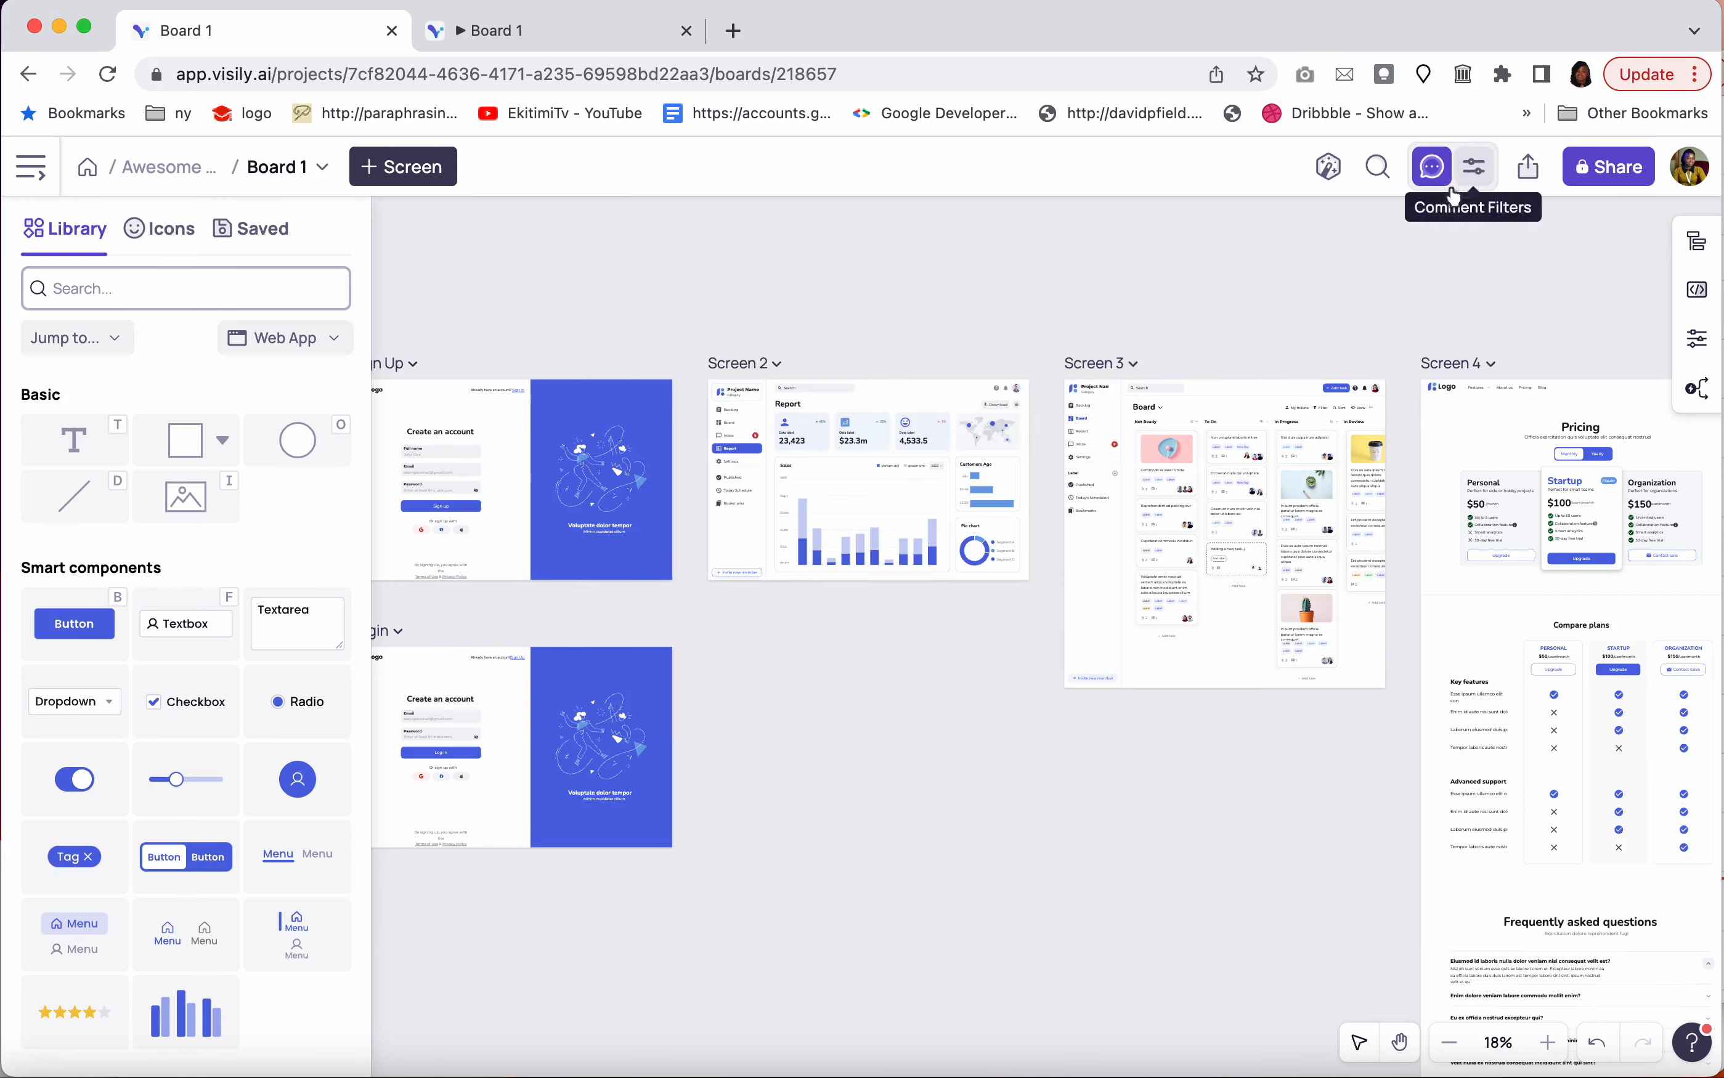
click(1226, 397)
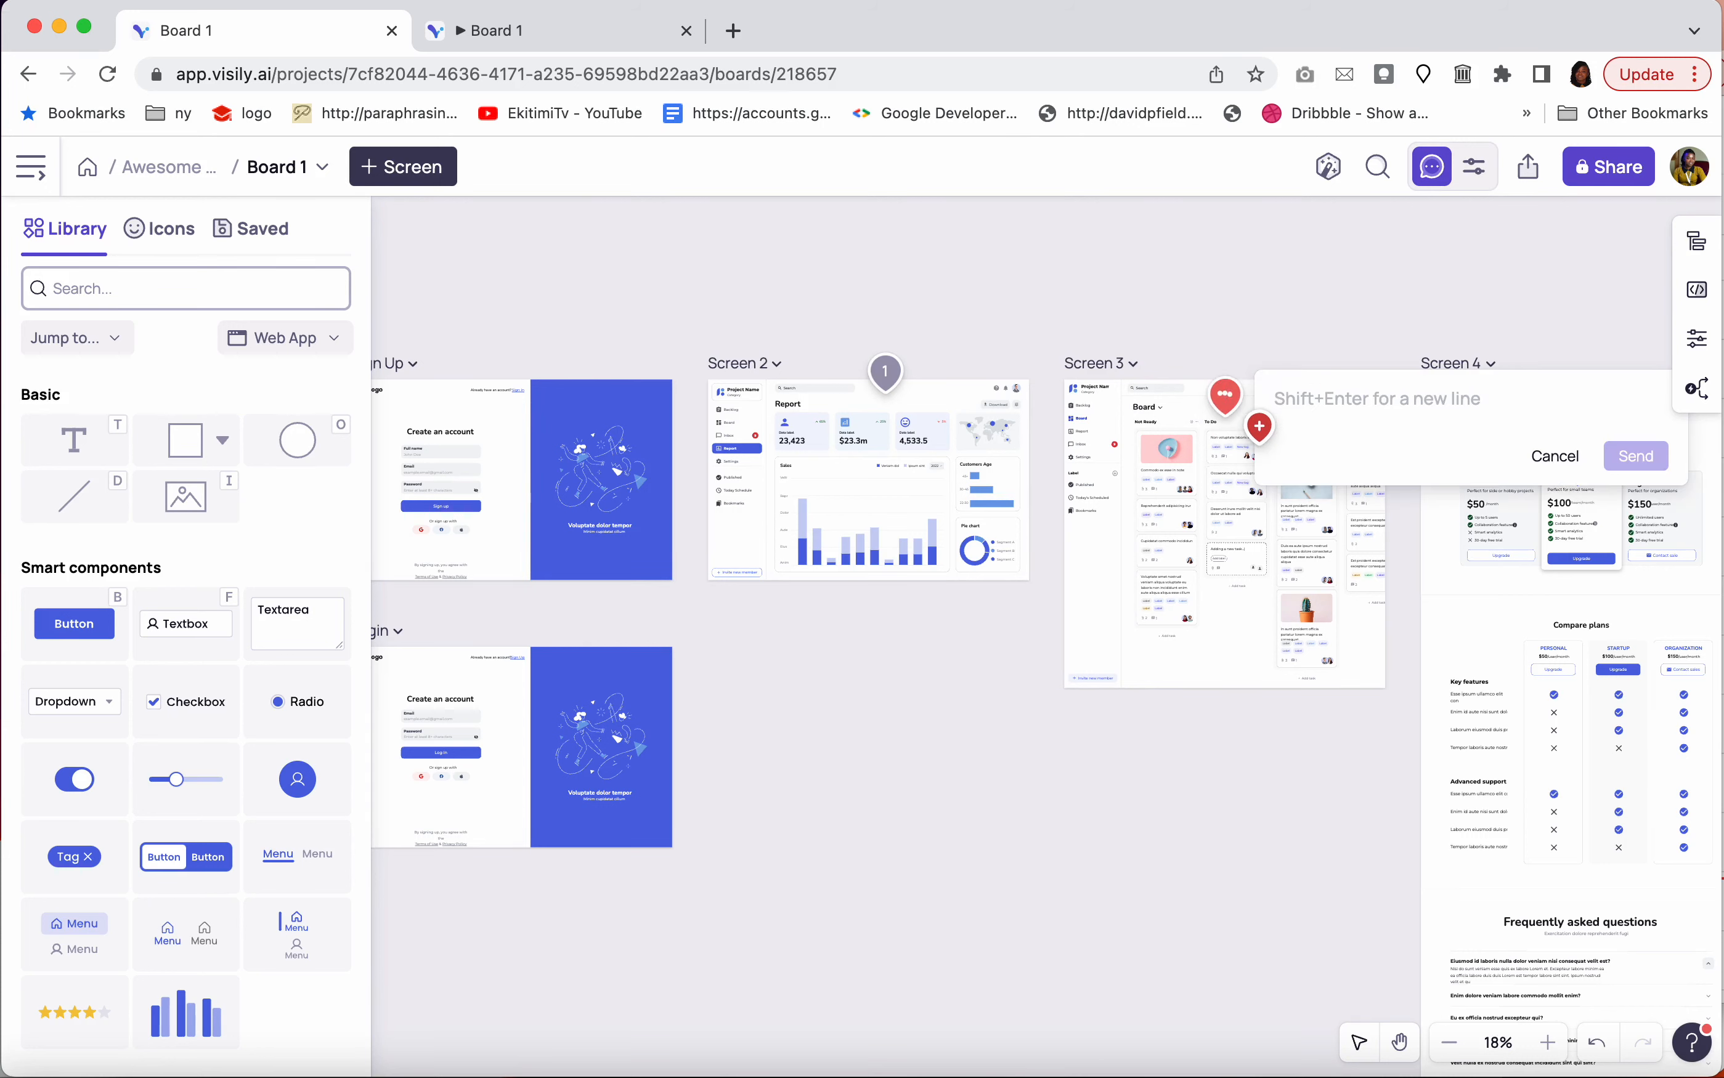
text(get this sorted)
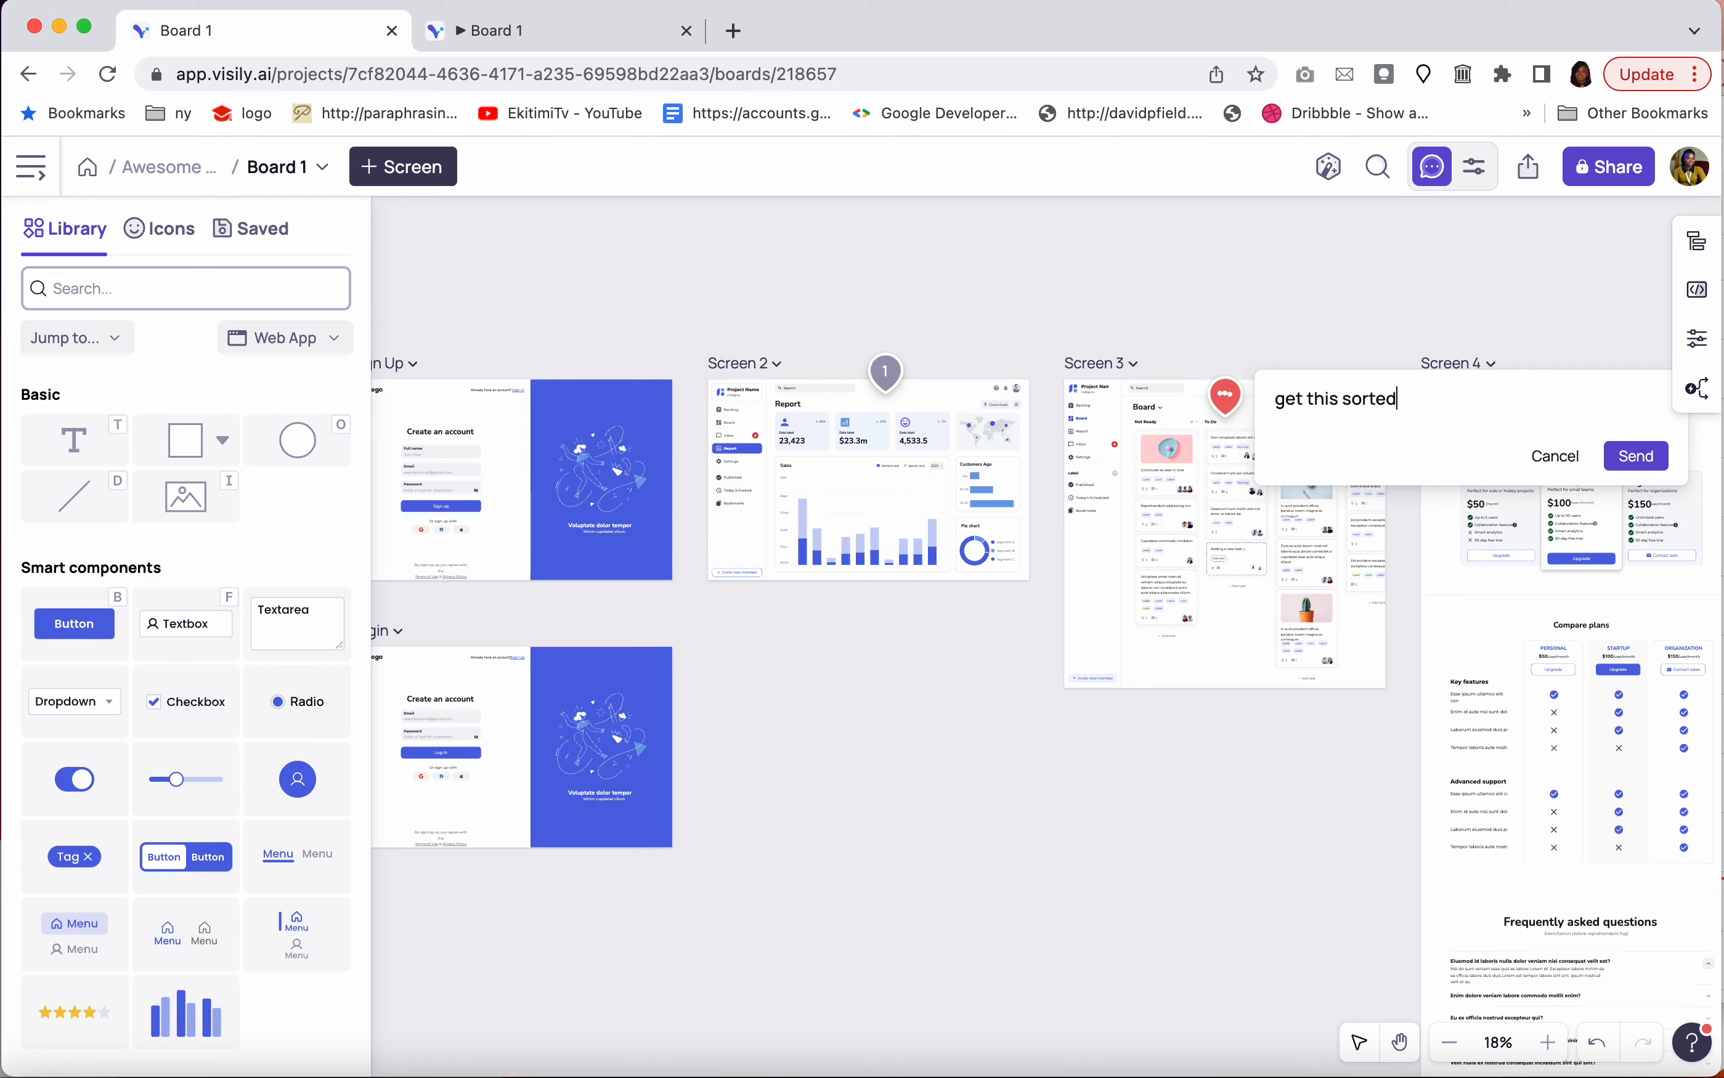
click(1636, 455)
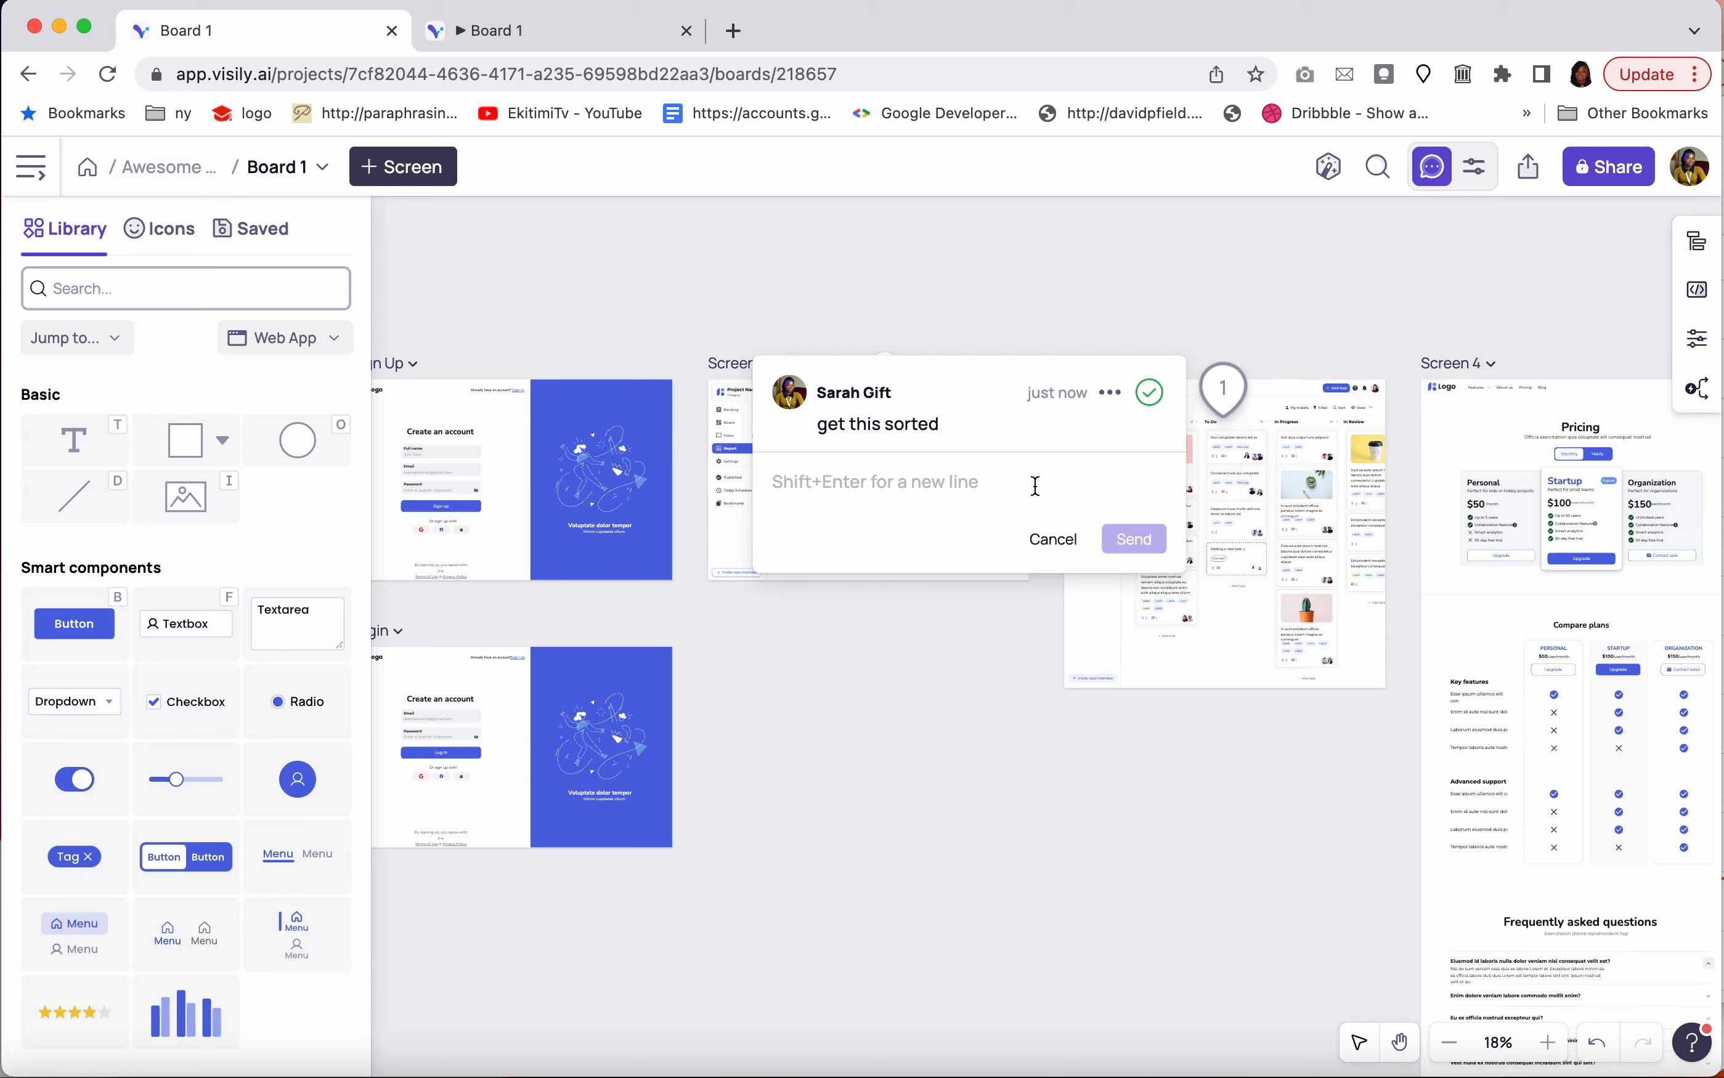
click(1053, 540)
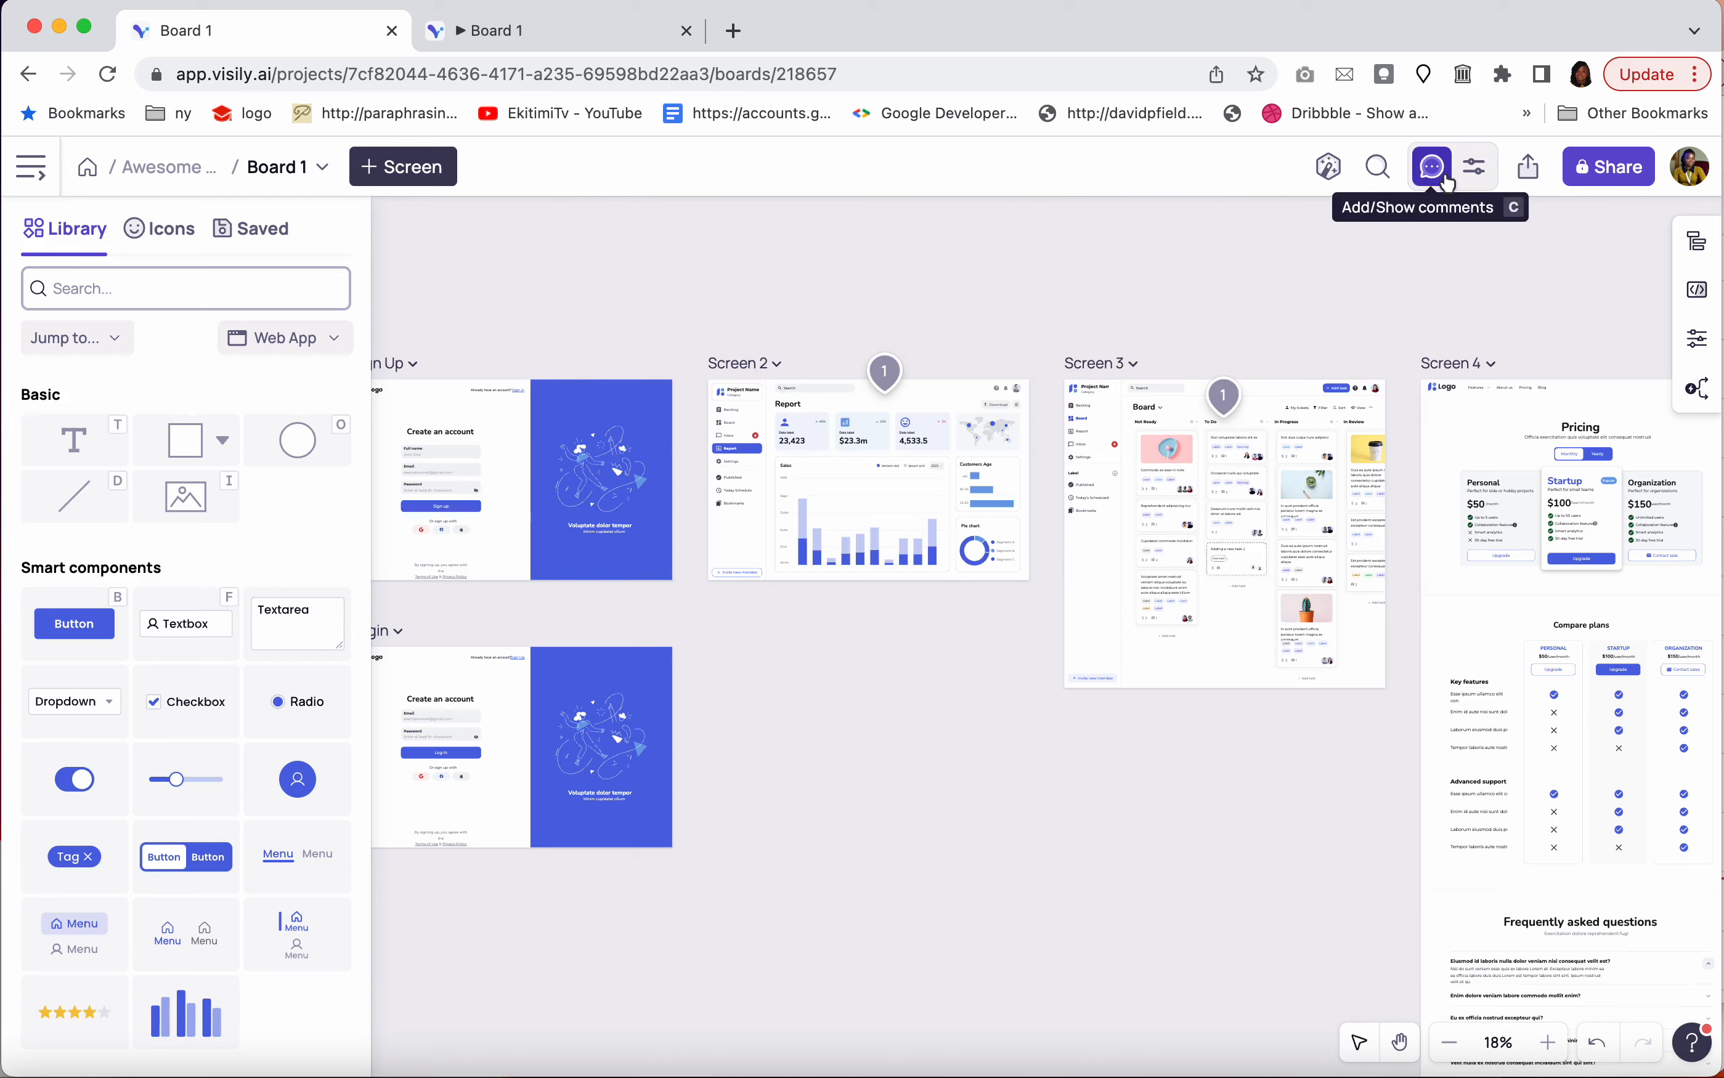
click(1433, 169)
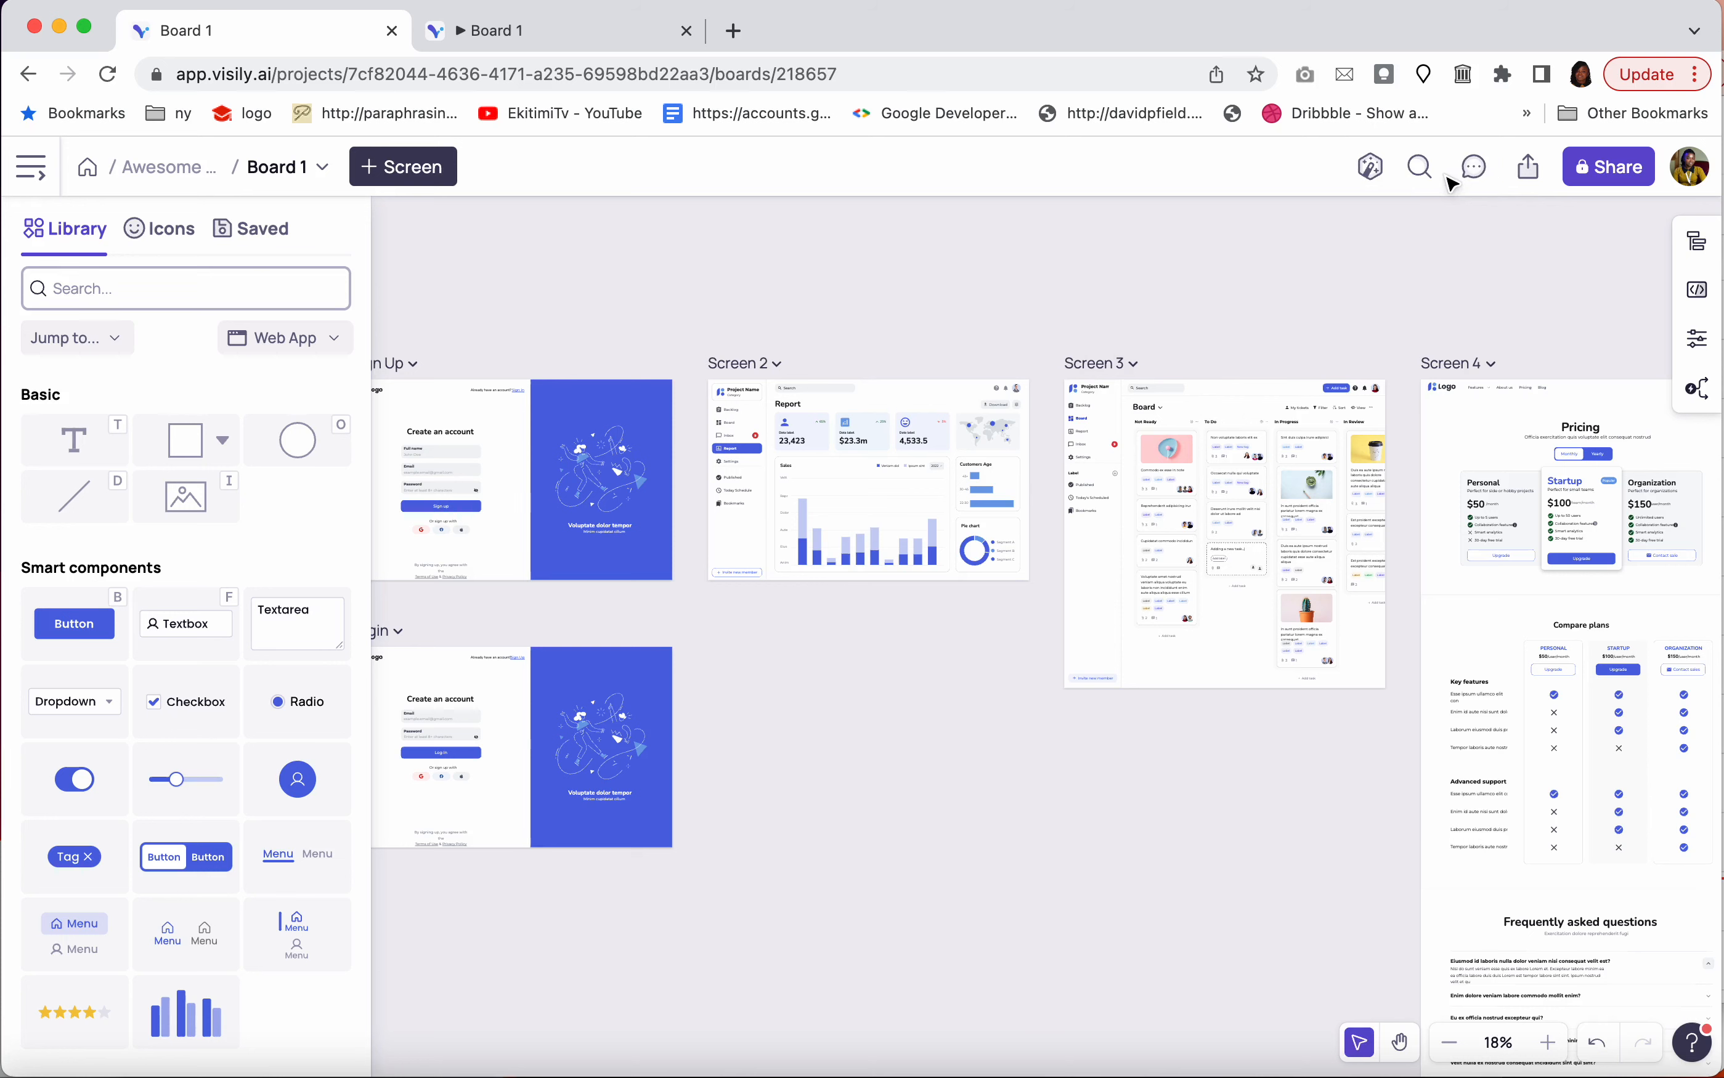
Open the design export settings, review the file formats and the screens available for export, and close them
click(1520, 172)
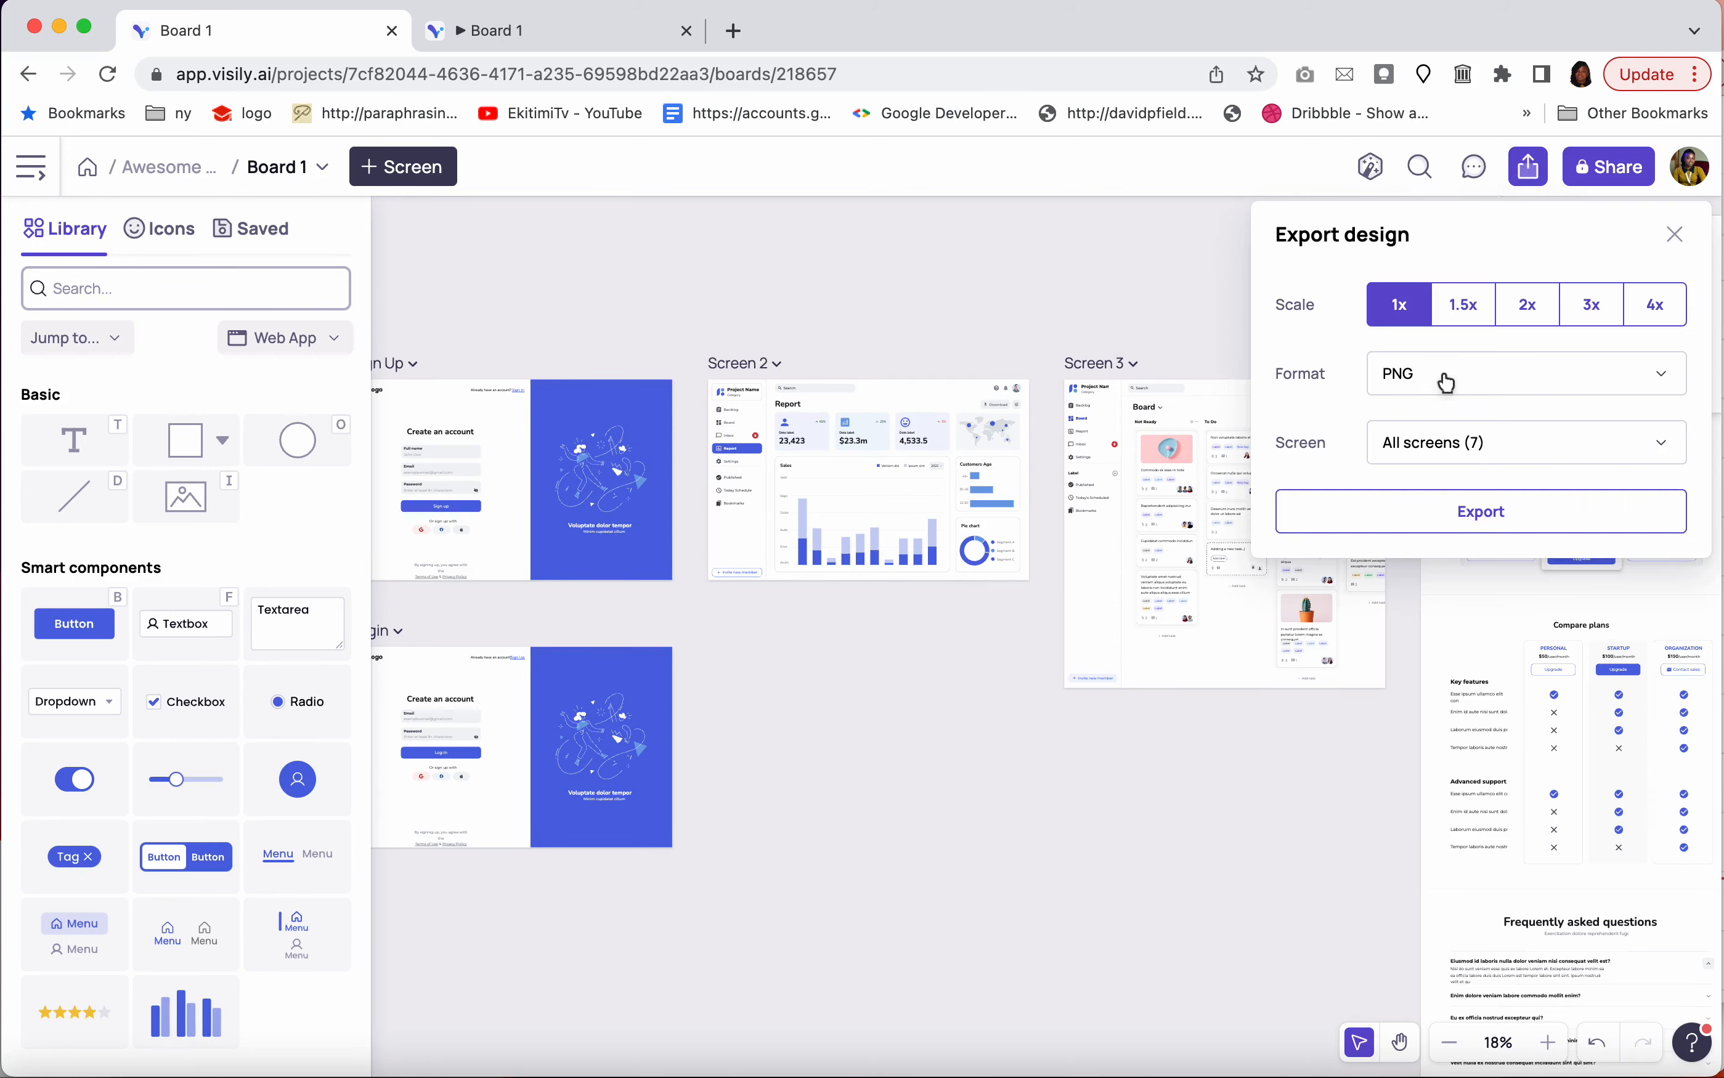
click(1471, 382)
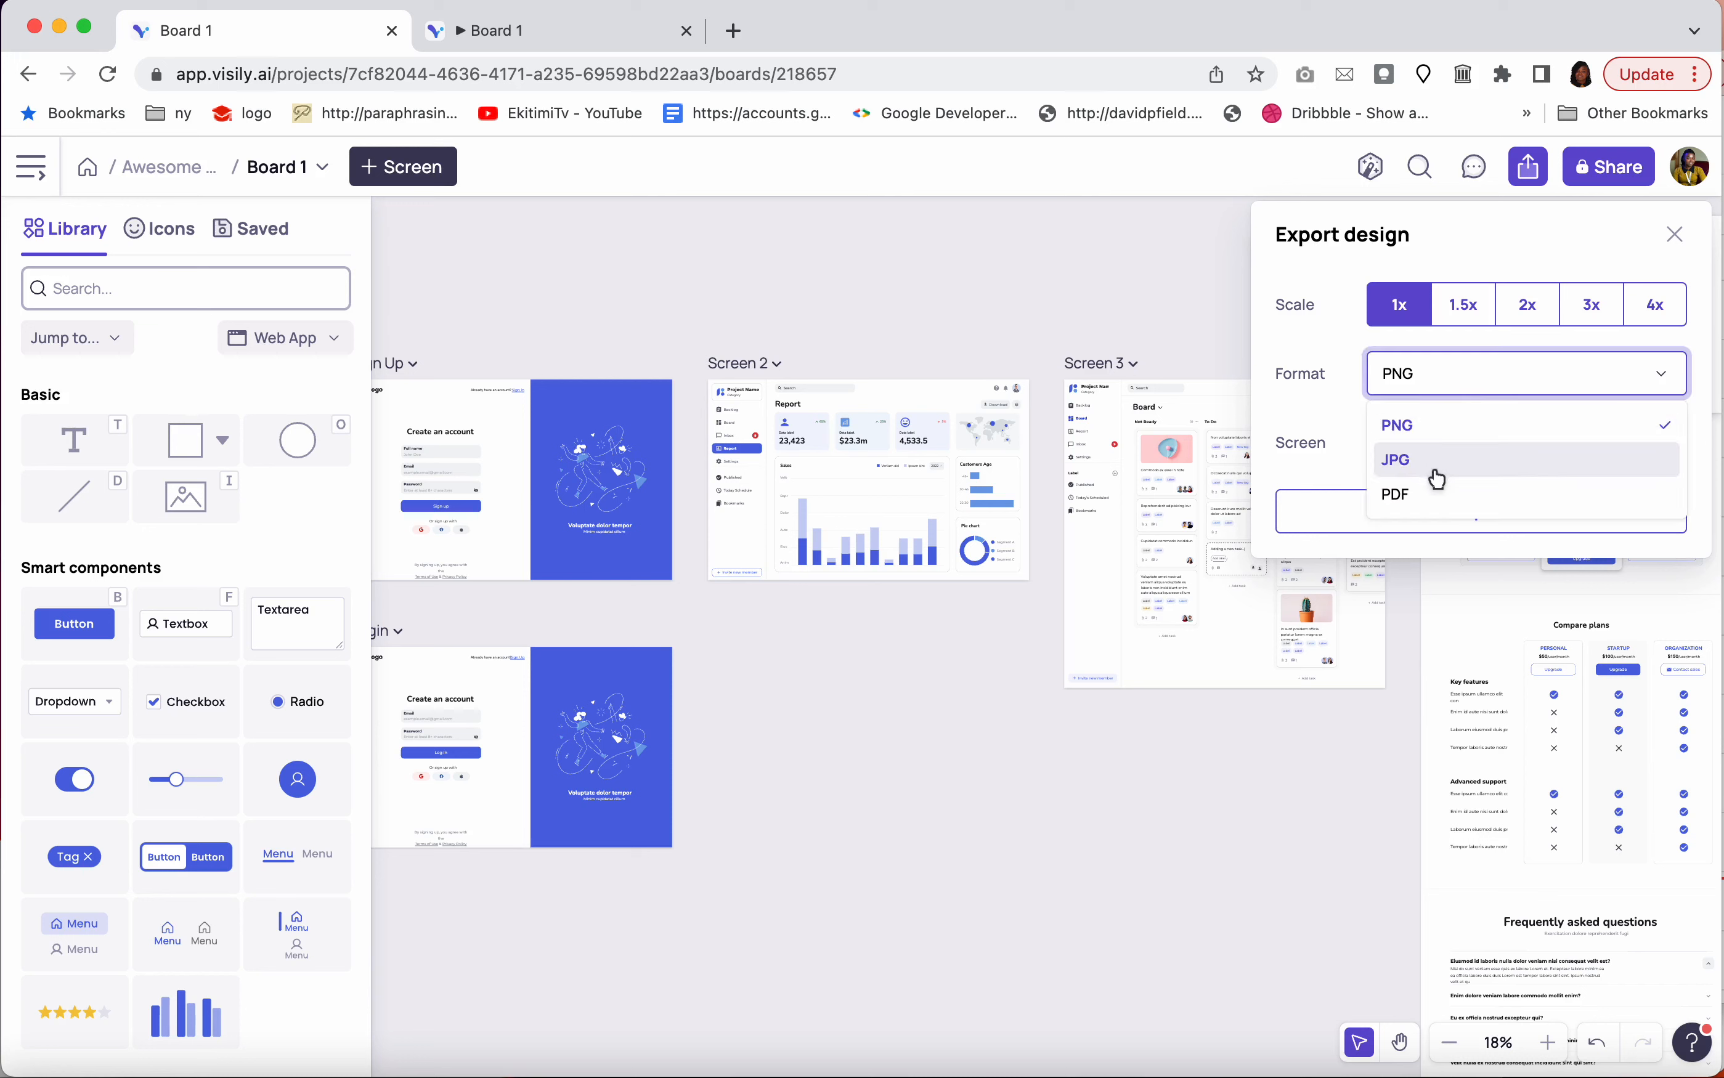
click(1475, 425)
click(1538, 452)
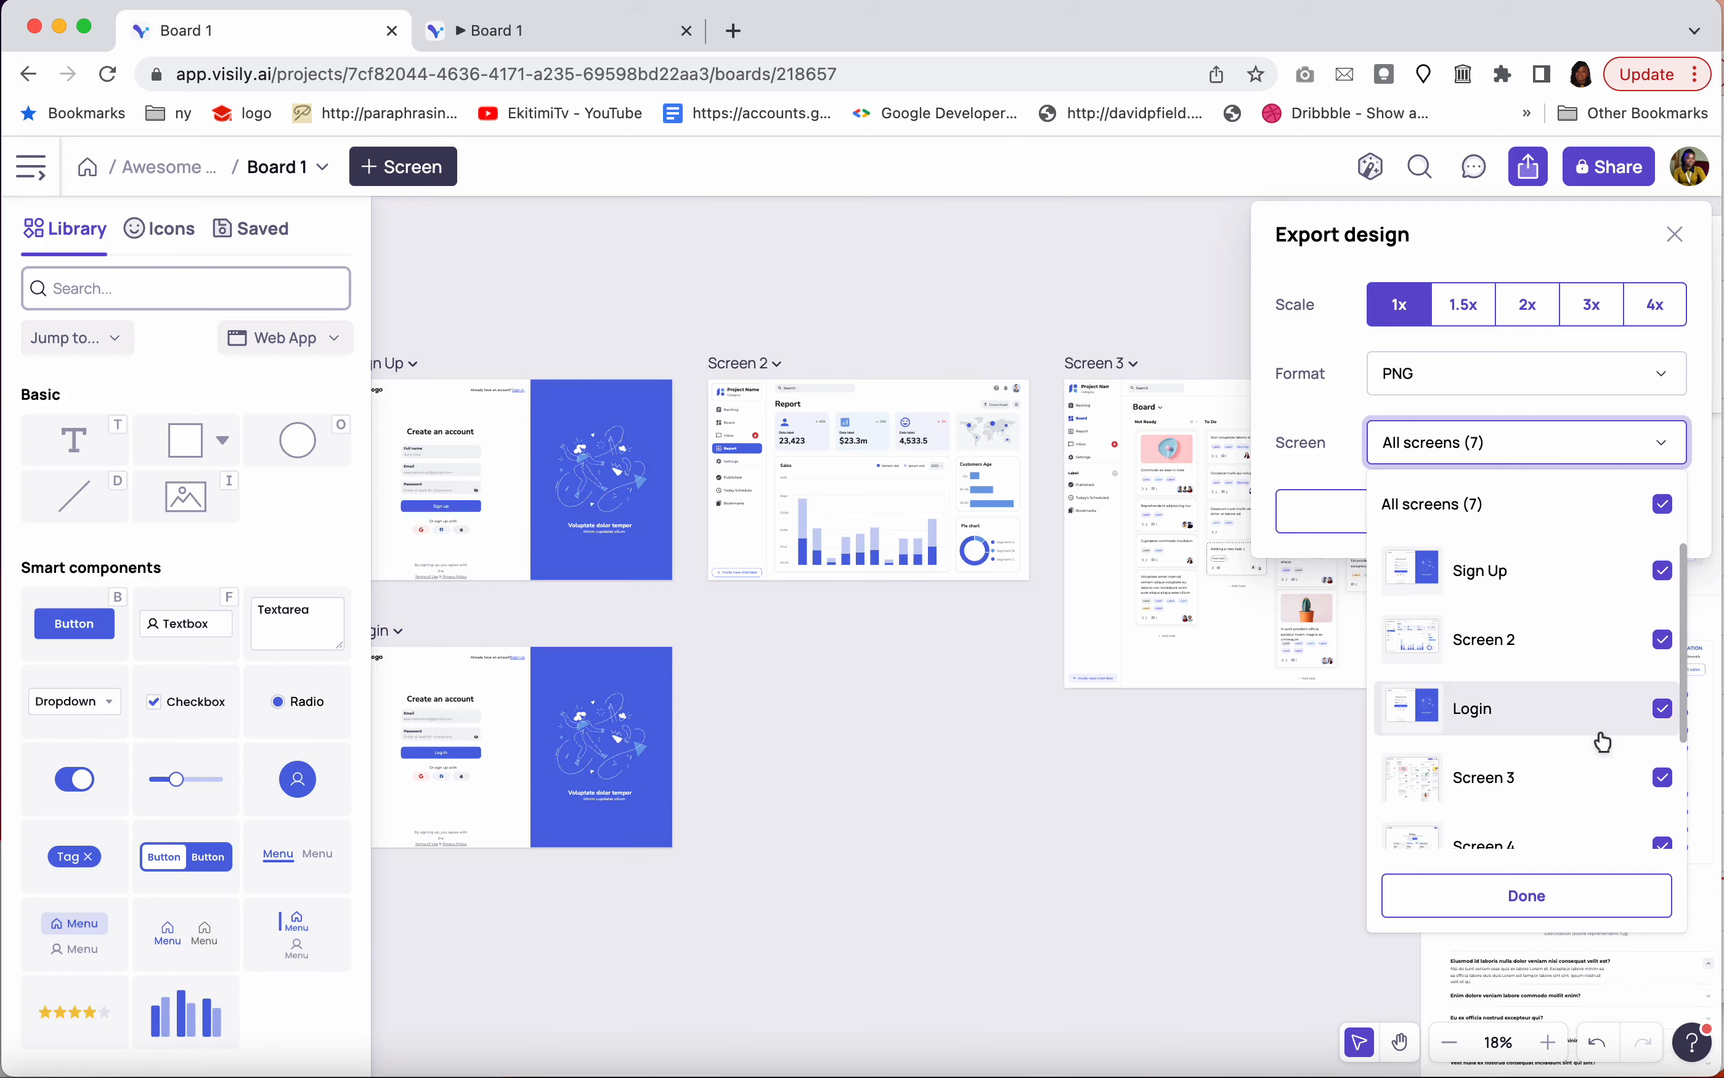
scroll(1600, 741, down, 3)
scroll(1602, 742, down, 2)
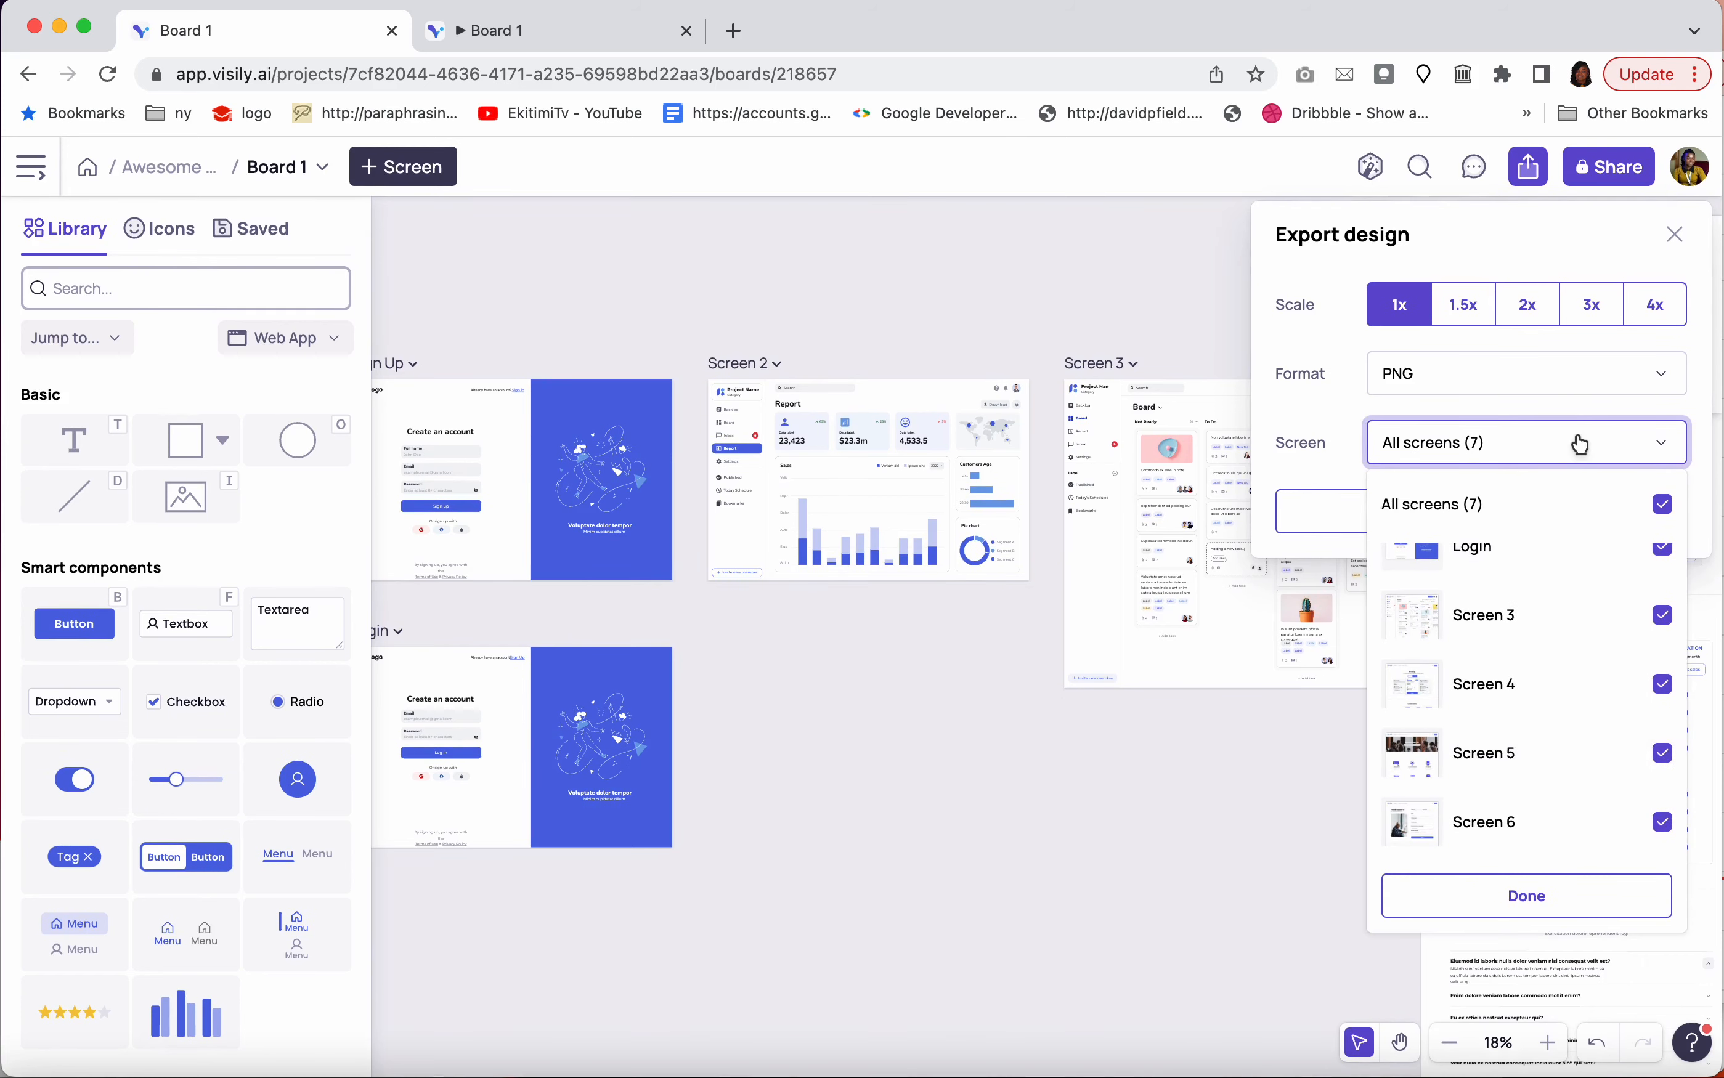
click(1561, 449)
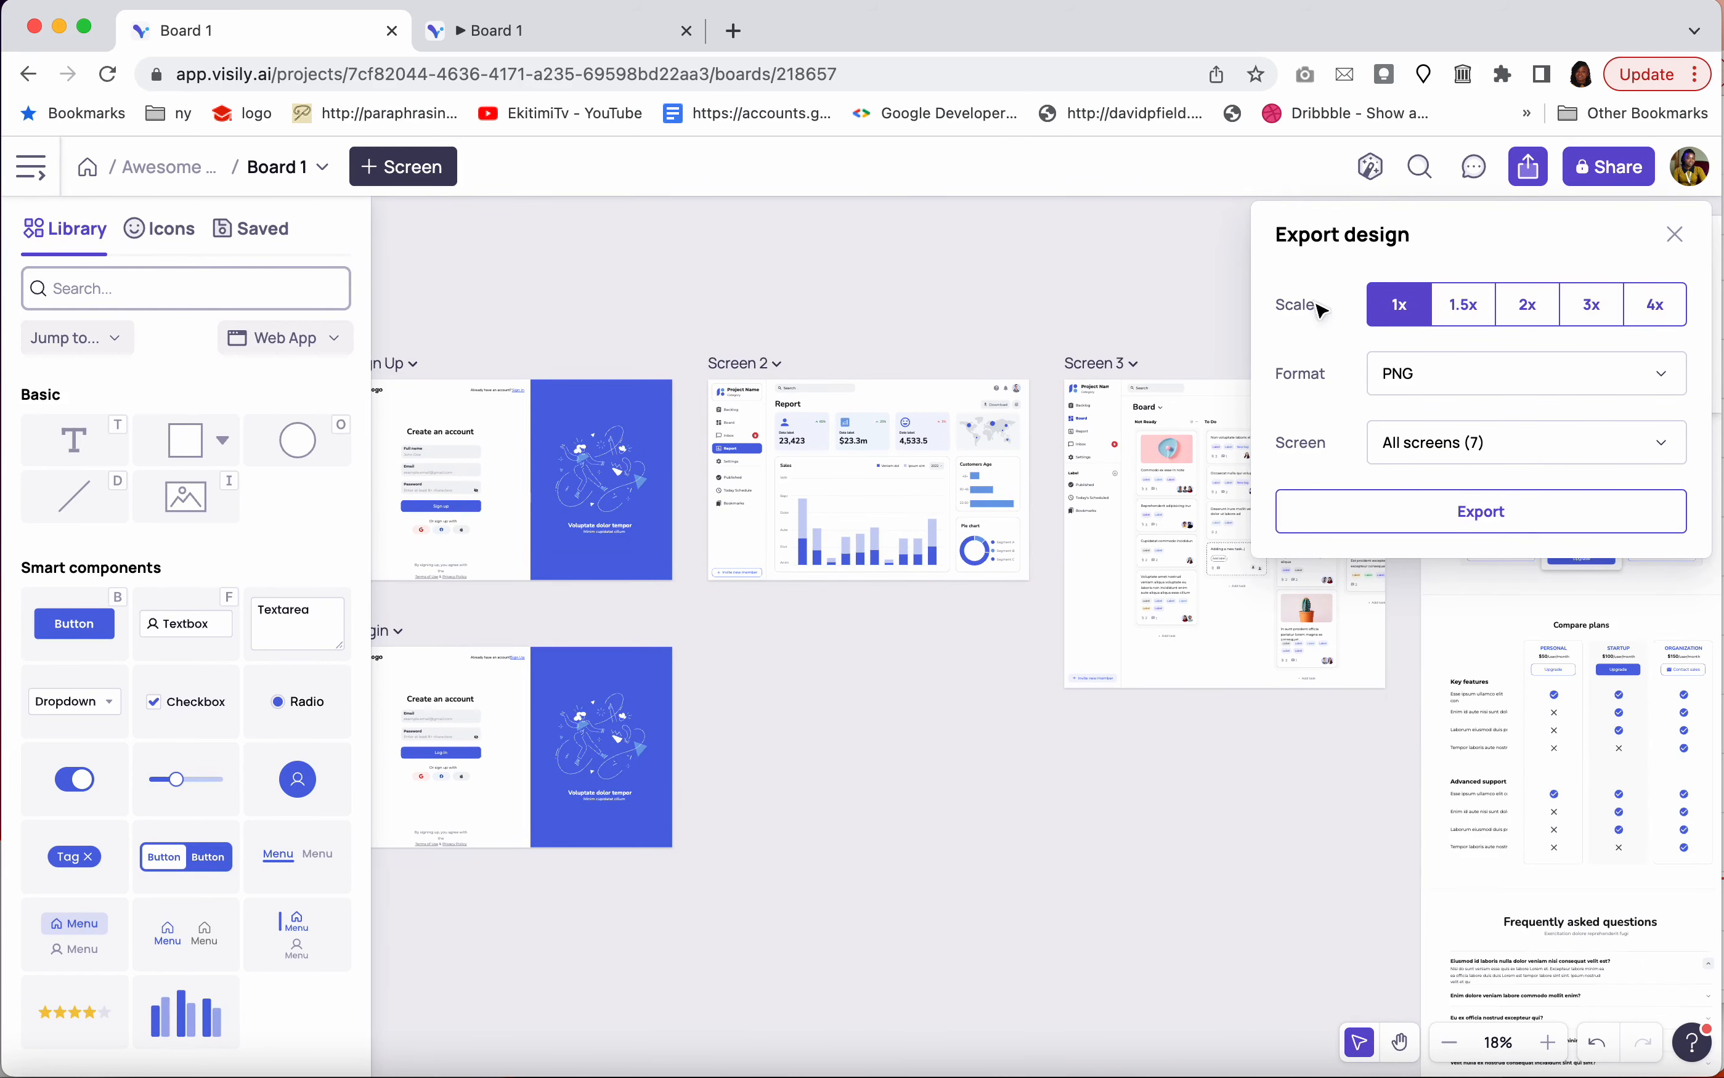
click(1674, 235)
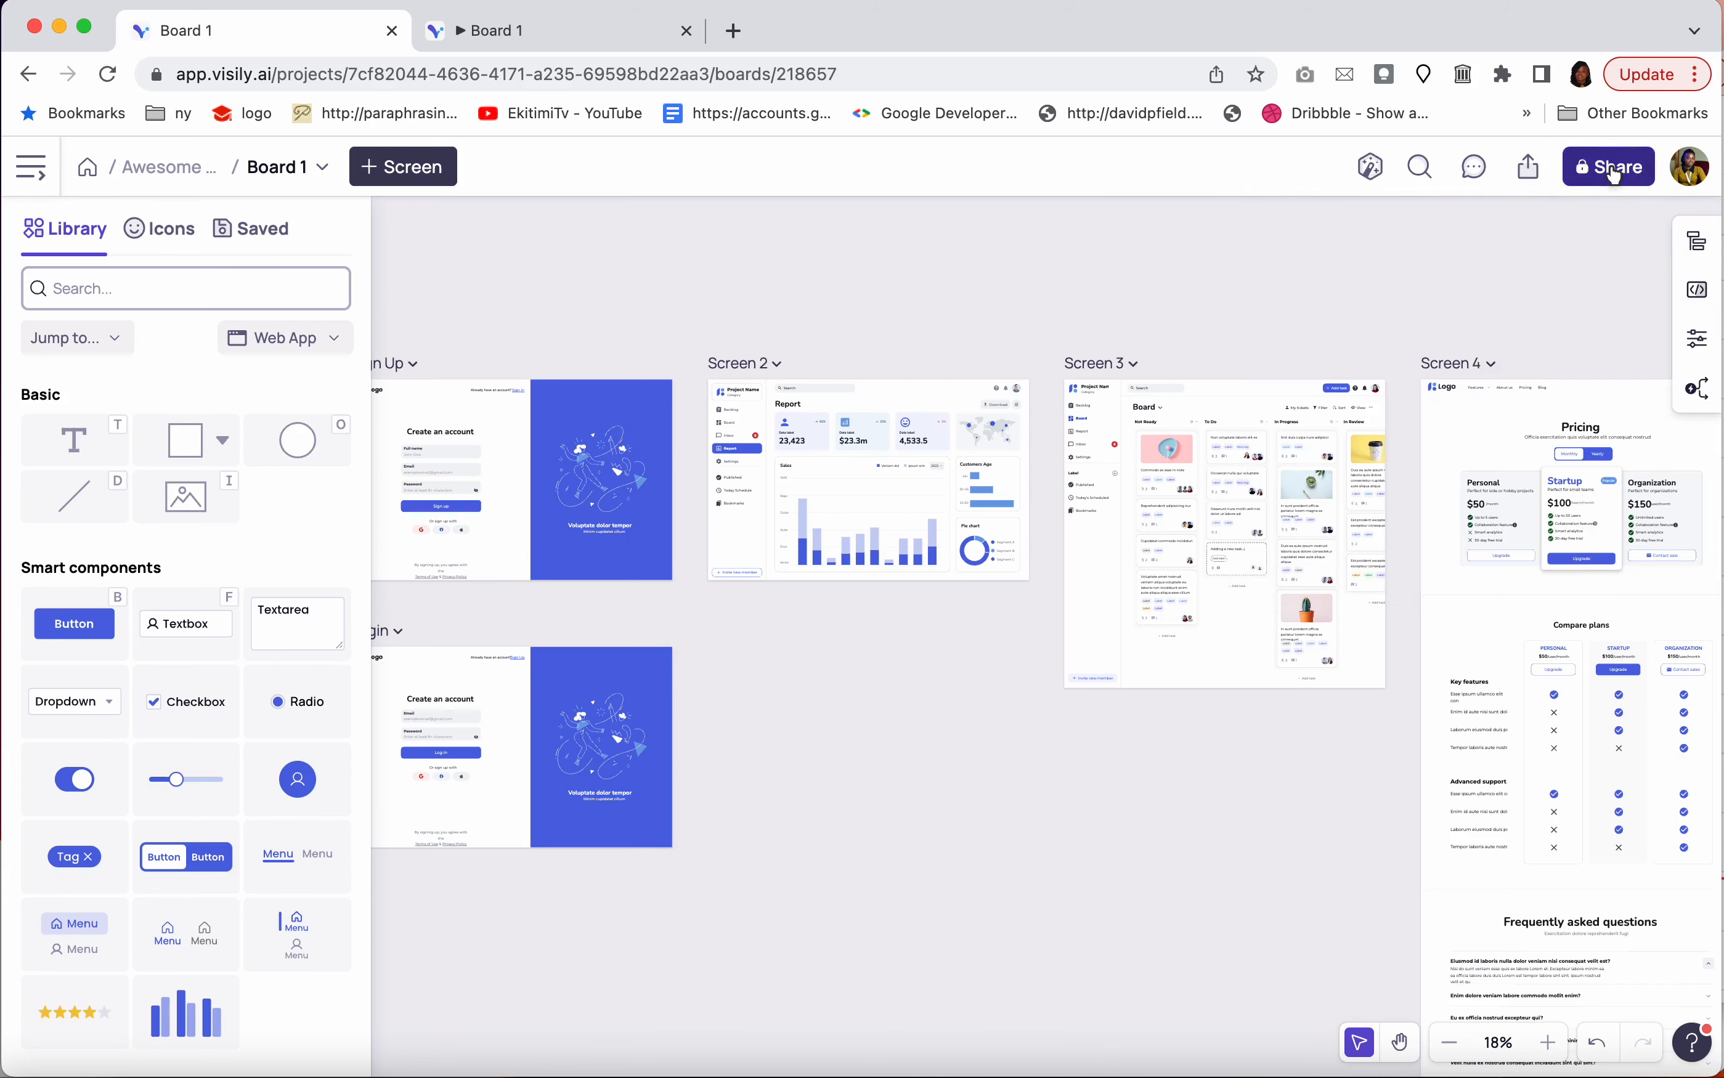
Review the board's sharing options, including the link and the collaborator invitation field, and close them
click(1619, 171)
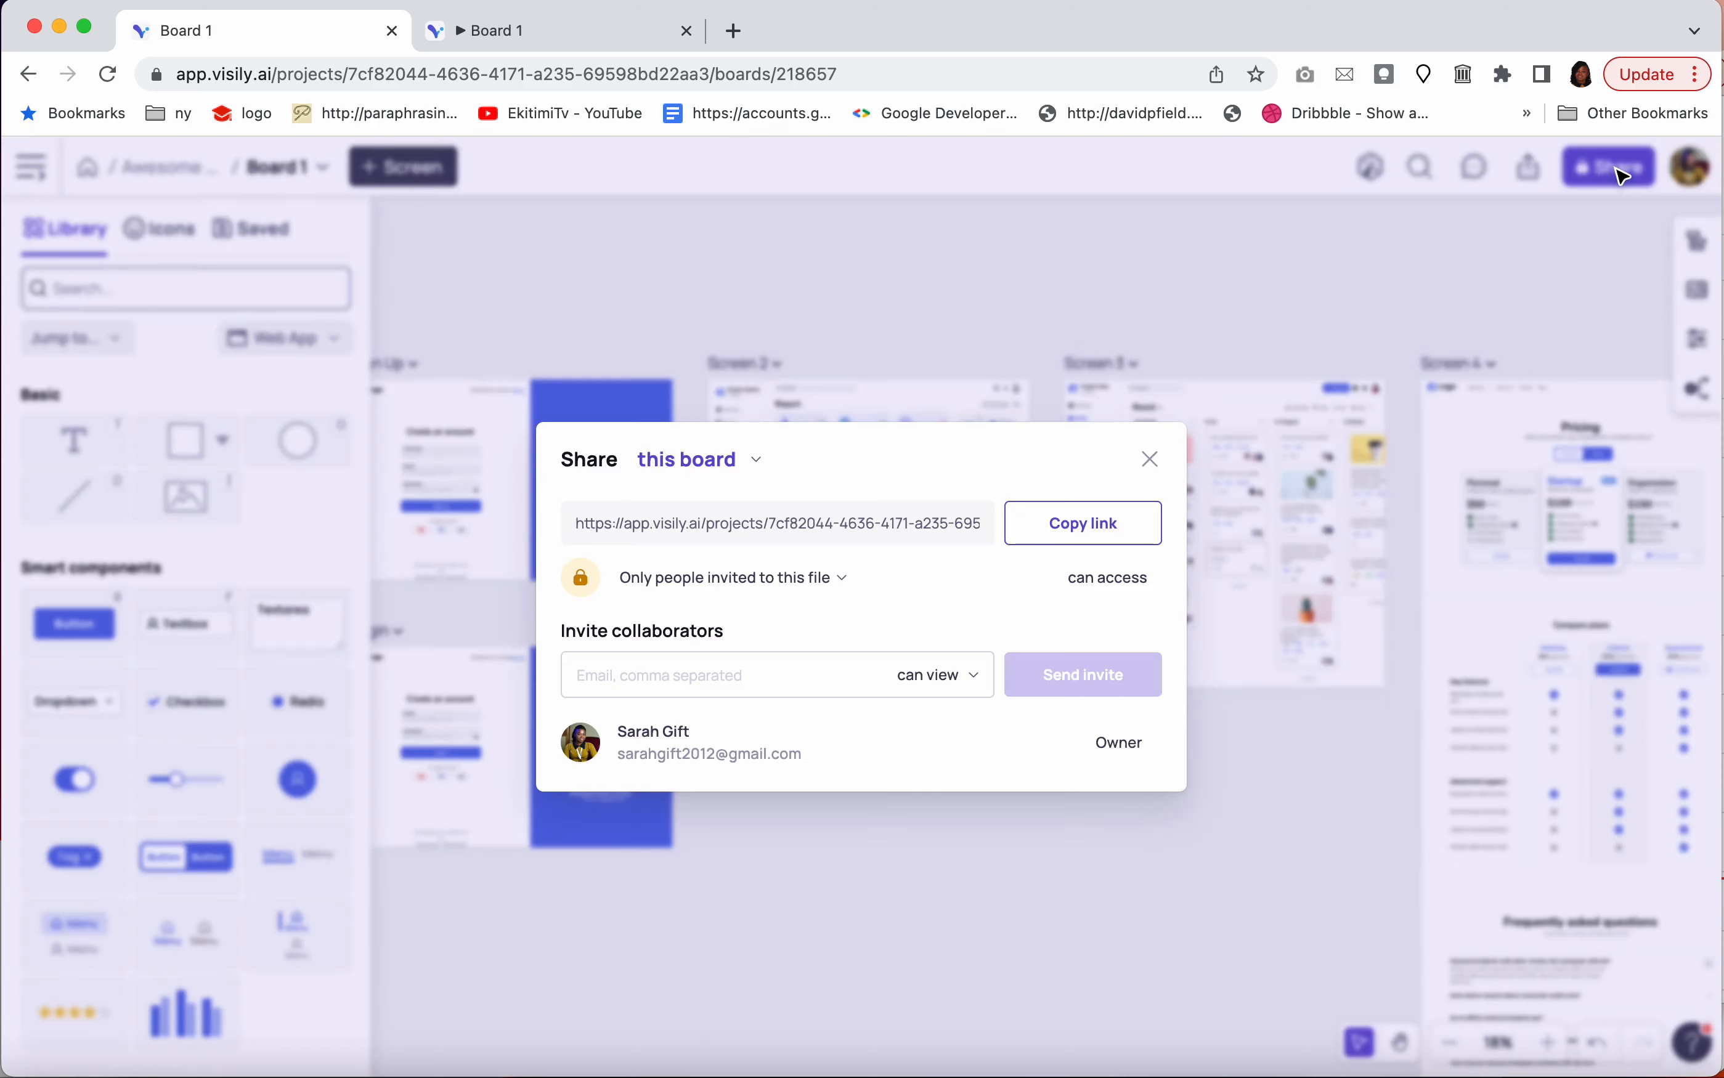
click(748, 674)
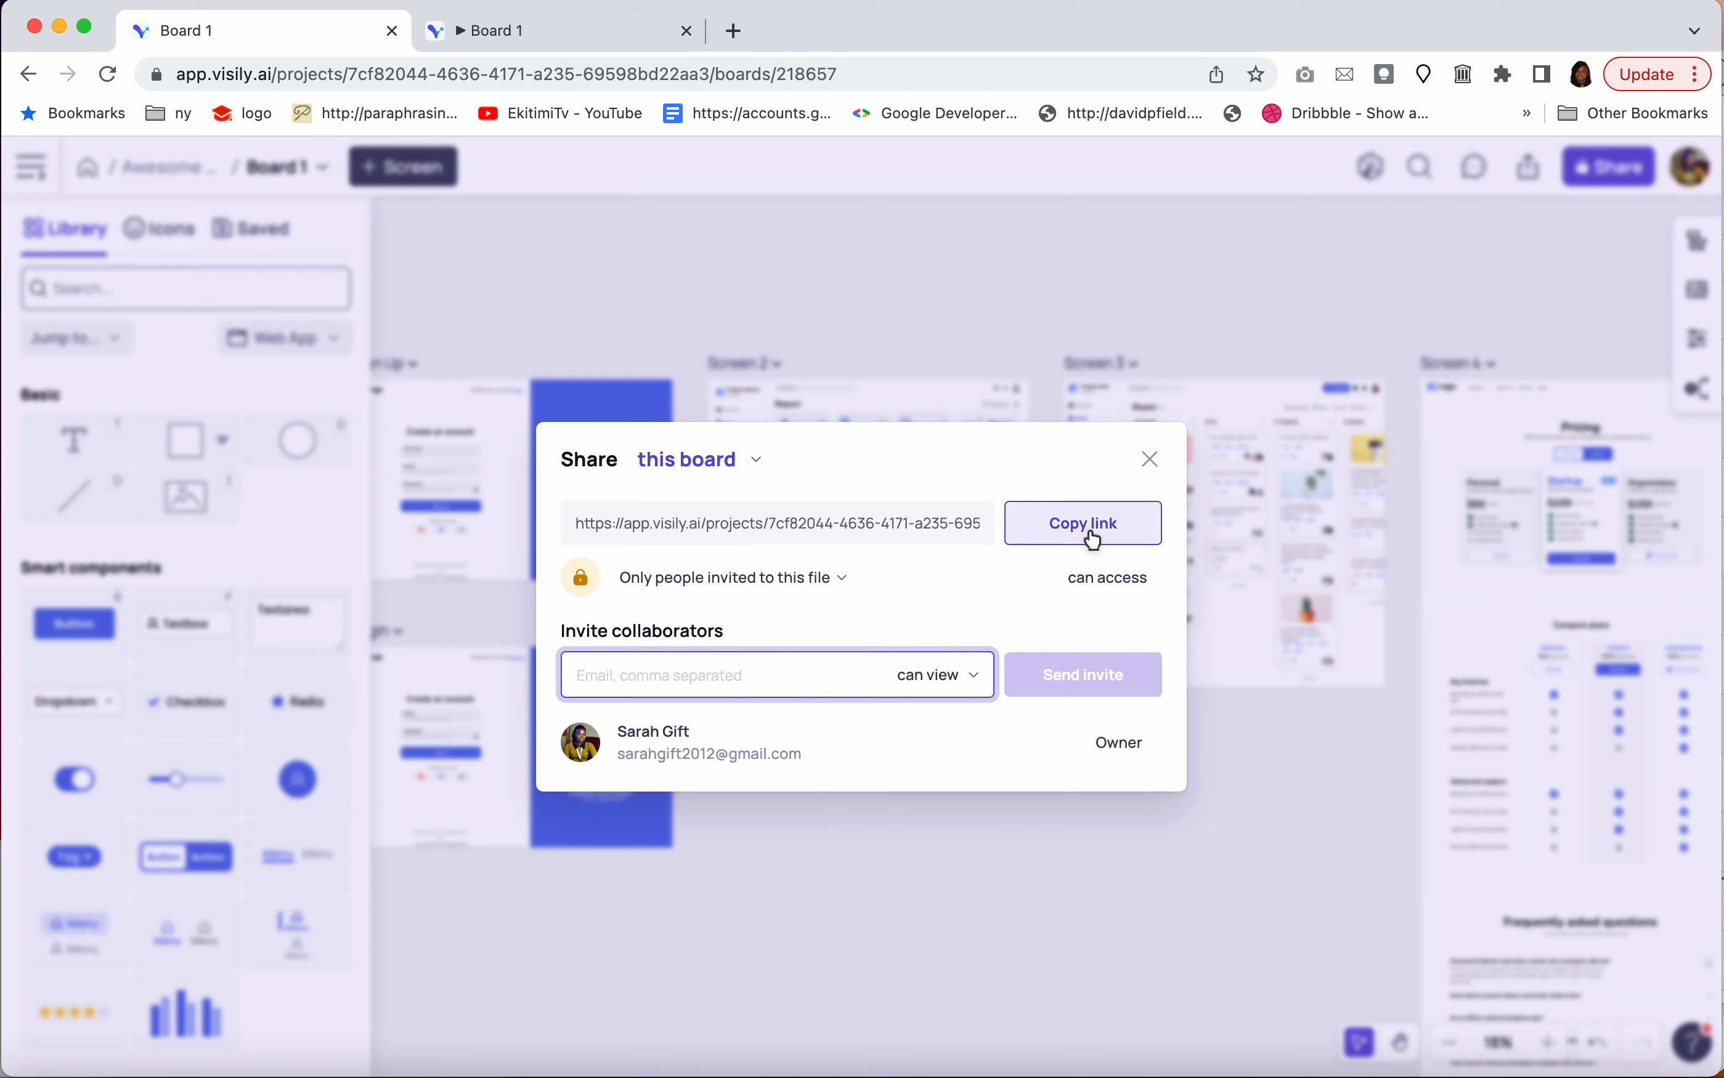
click(1151, 459)
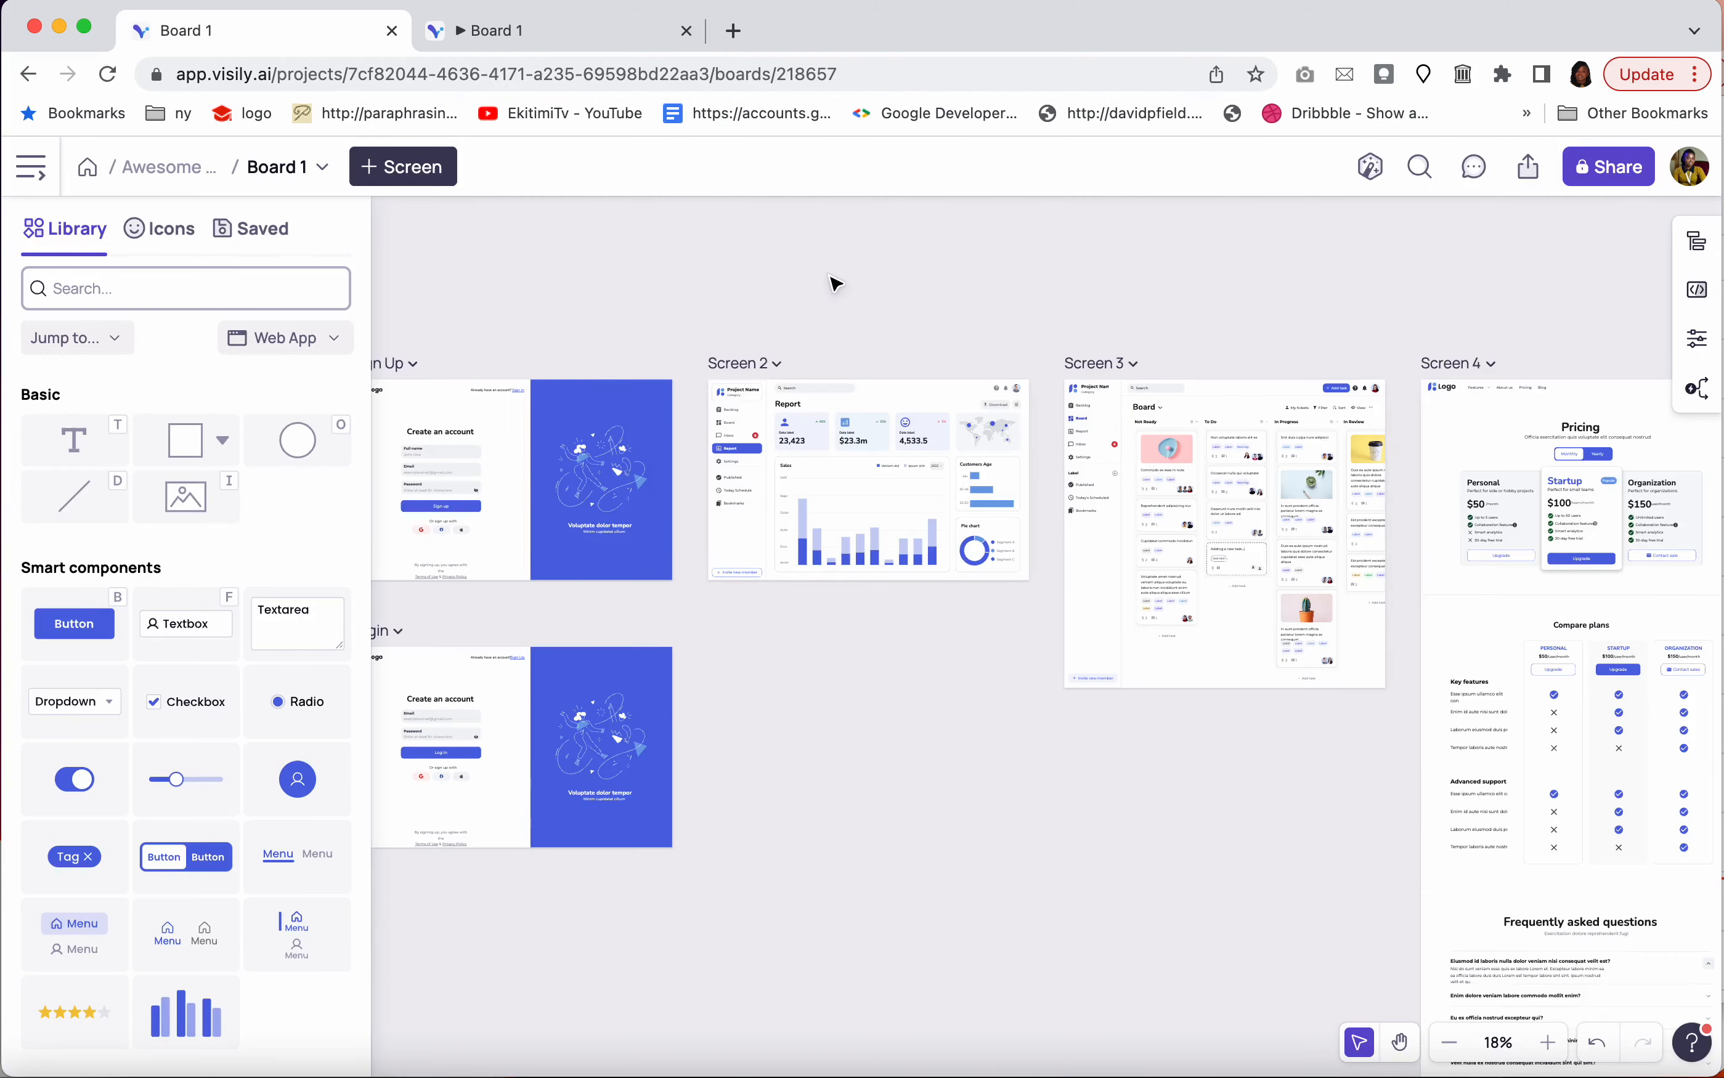
scroll(834, 283, down, 3)
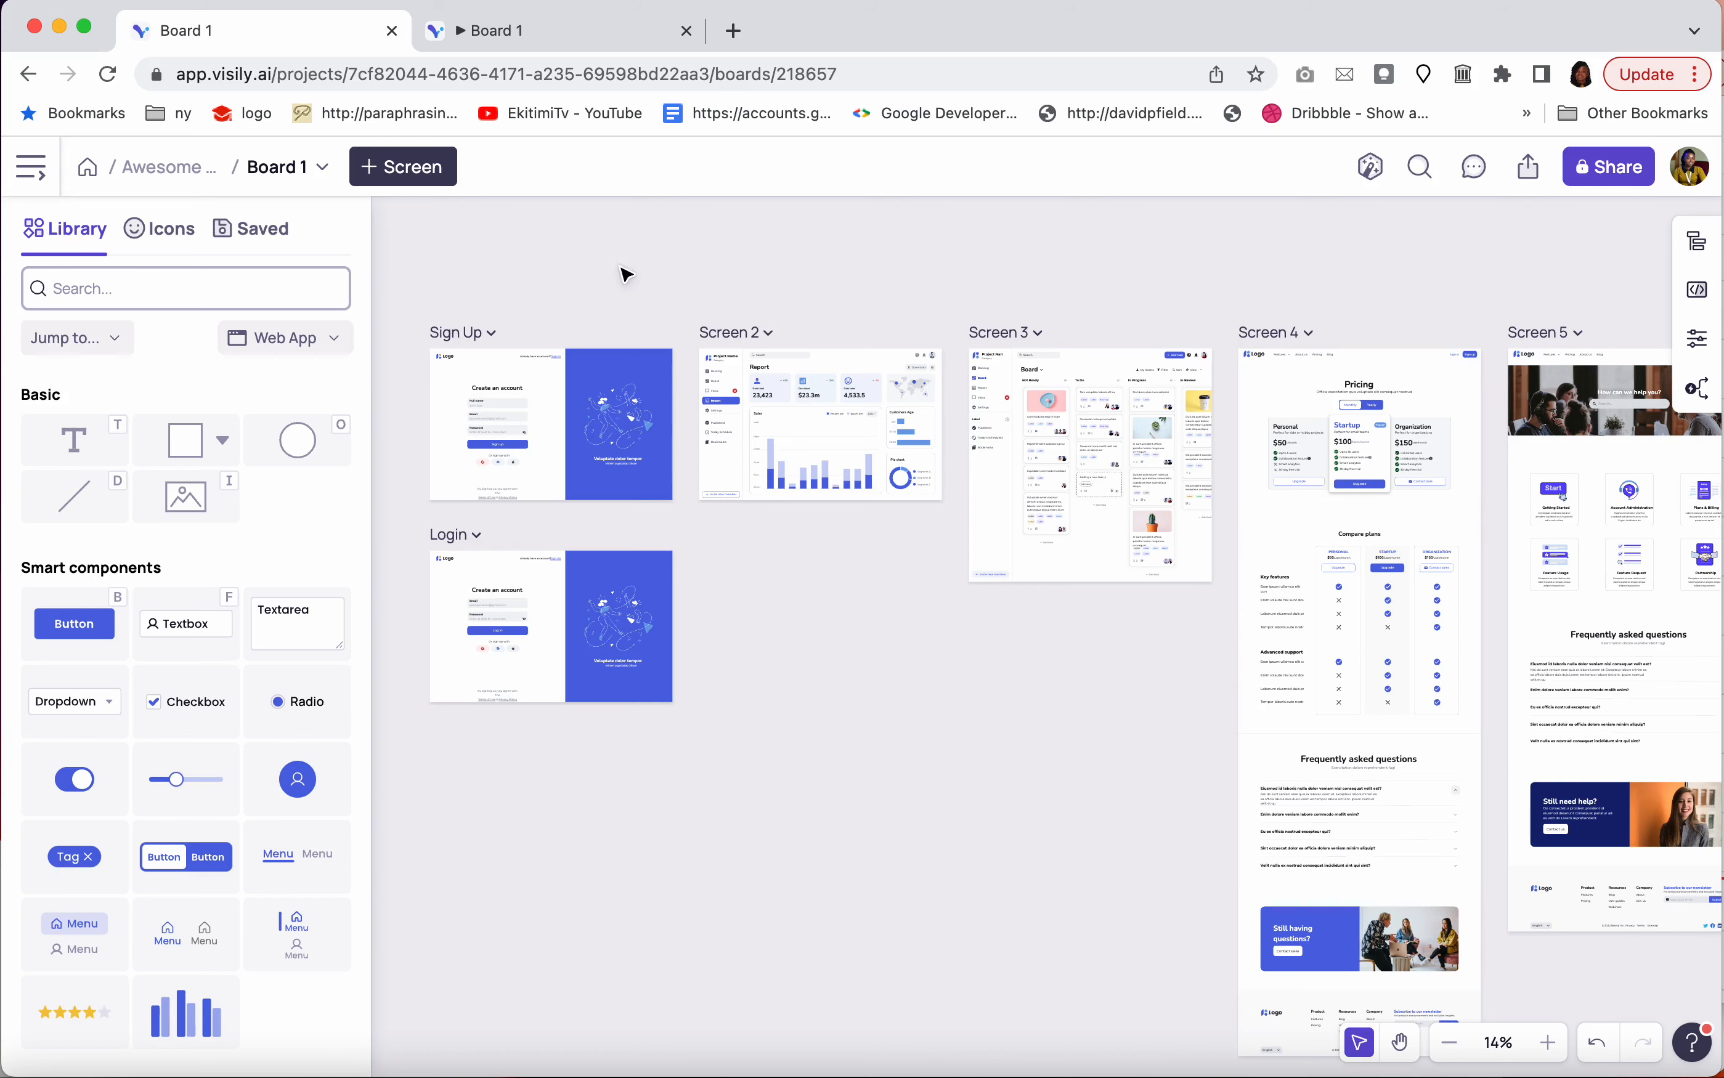
scroll(716, 336, right, 10)
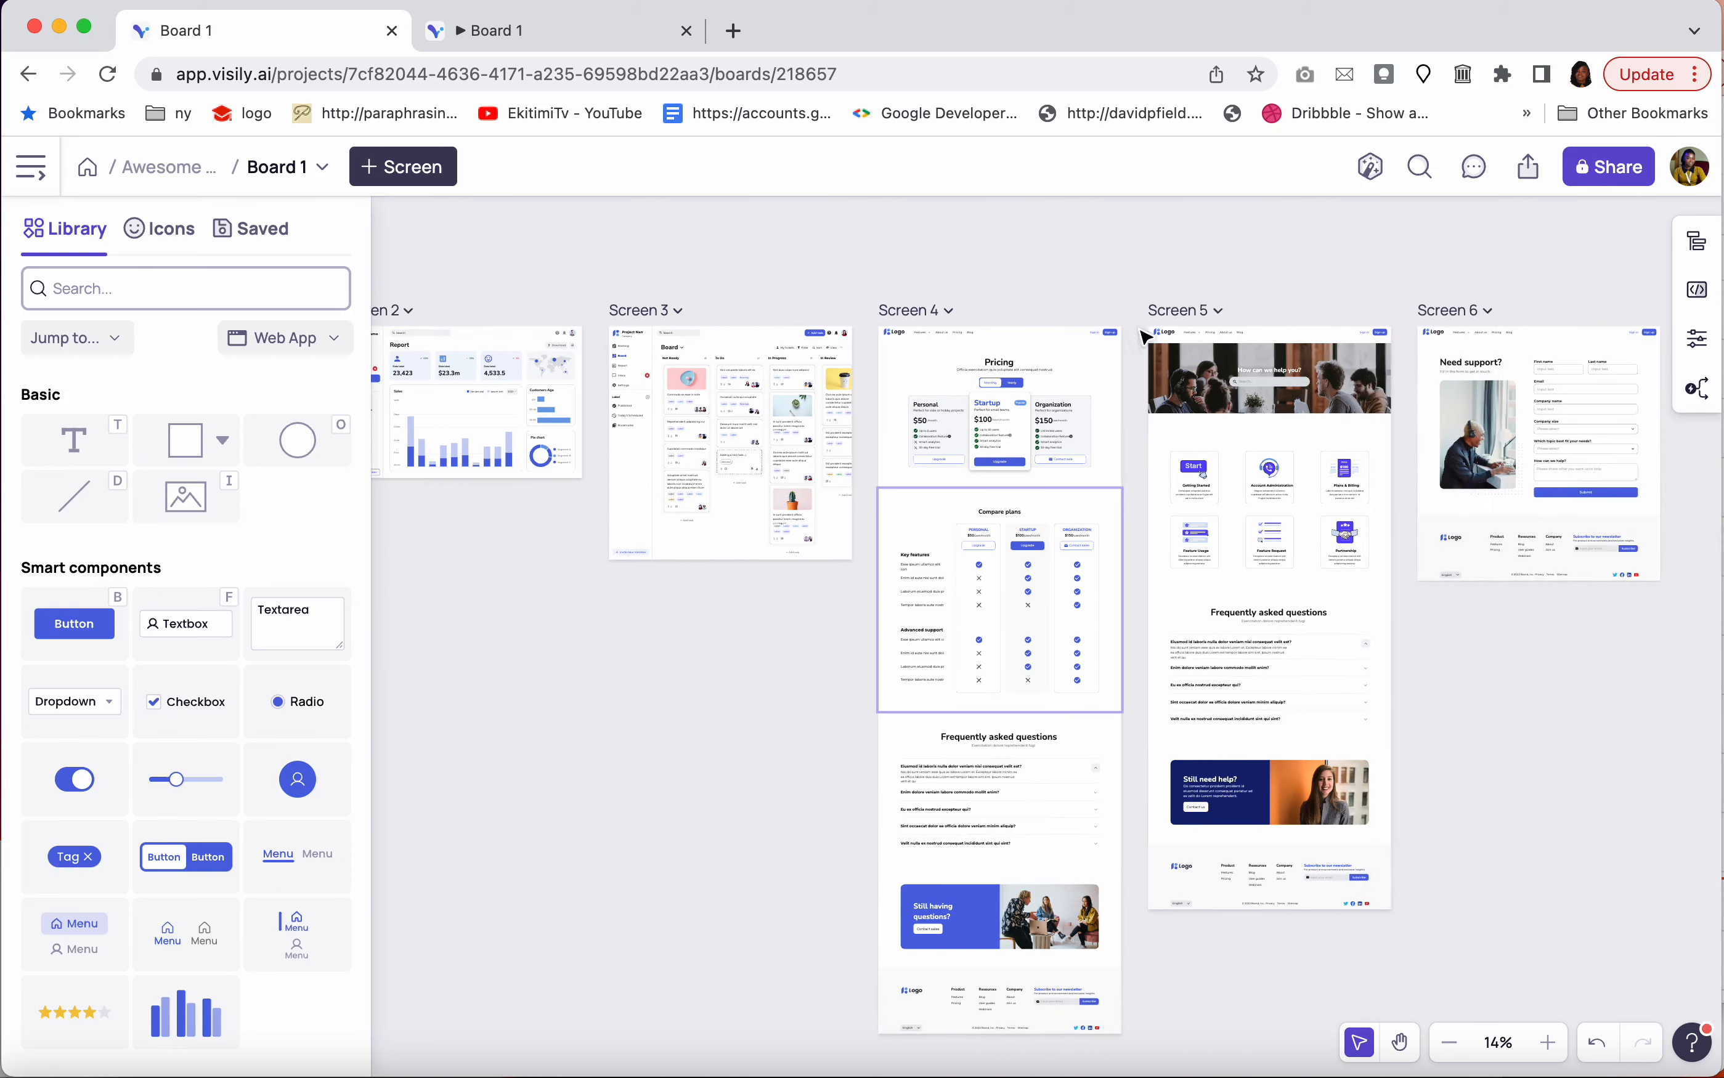